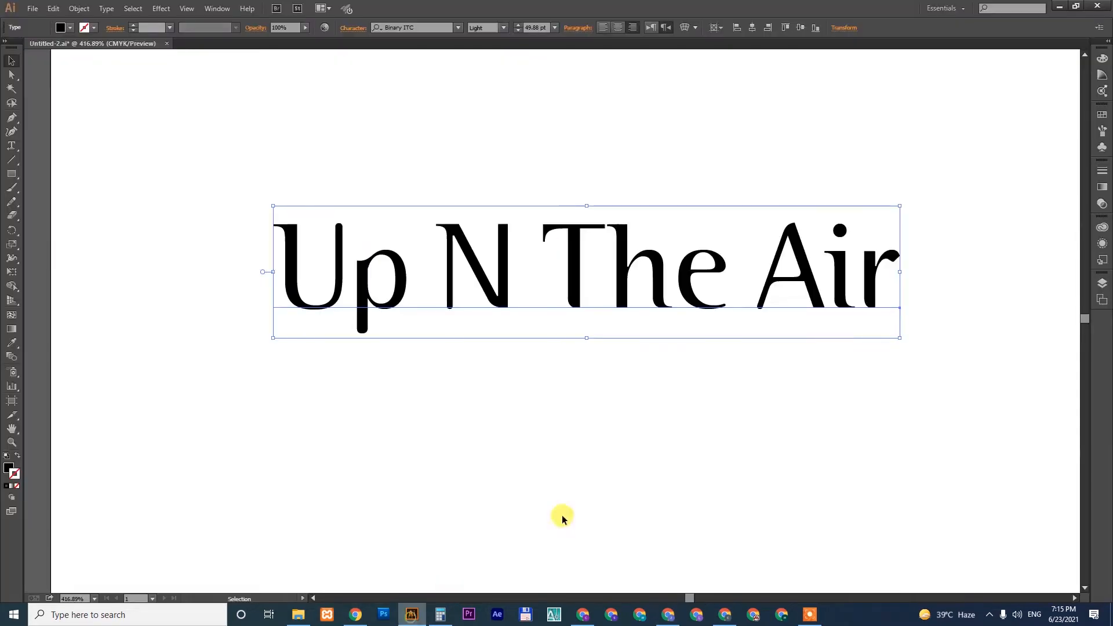
Switch to Chrome and browse Freepik's hookah logo search results for reference artwork.
{"action": "left_click_drag", "start_coordinate": [555, 376], "coordinate": [512, 369]}
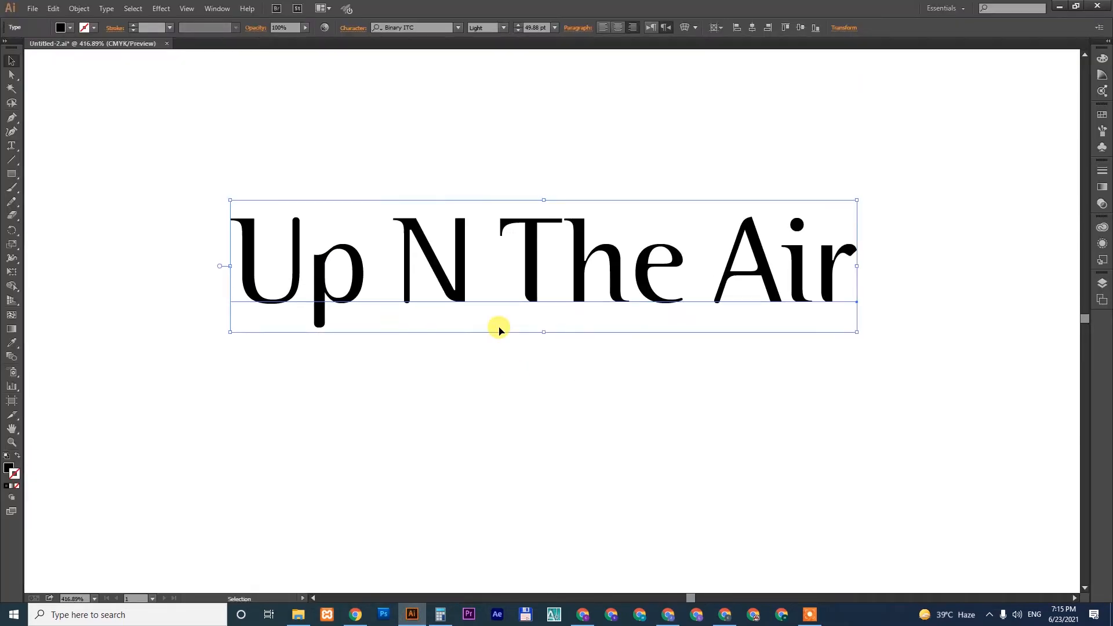
{"action": "mouse_move", "coordinate": [463, 296]}
{"action": "left_mouse_down"}
{"action": "mouse_move", "coordinate": [482, 269]}
{"action": "mouse_move", "coordinate": [472, 282]}
{"action": "left_mouse_up"}
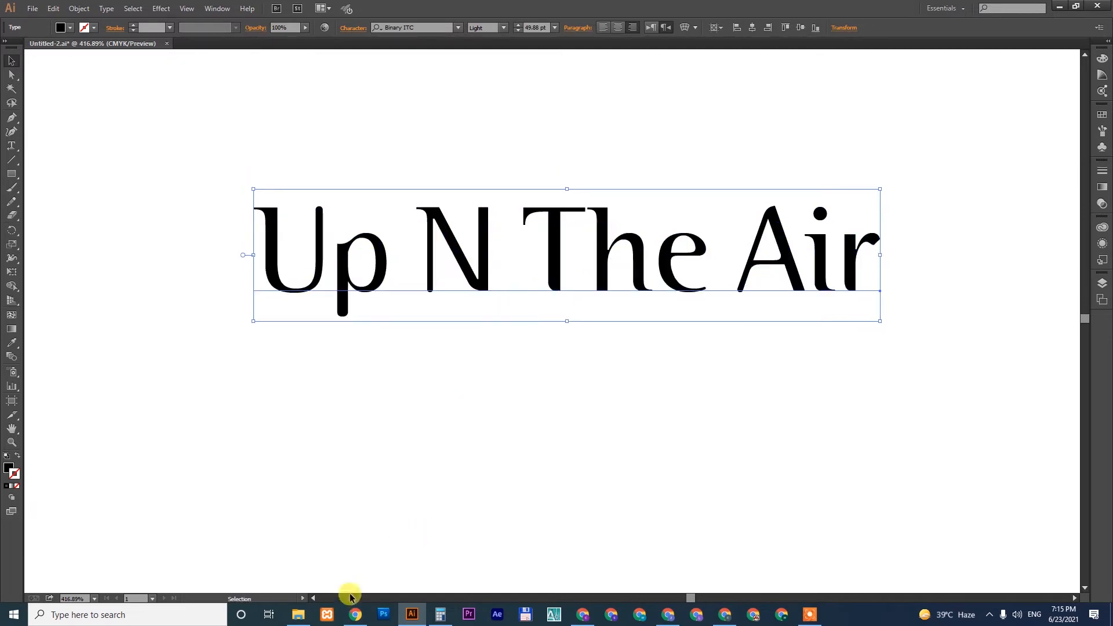
{"action": "left_click", "coordinate": [356, 614]}
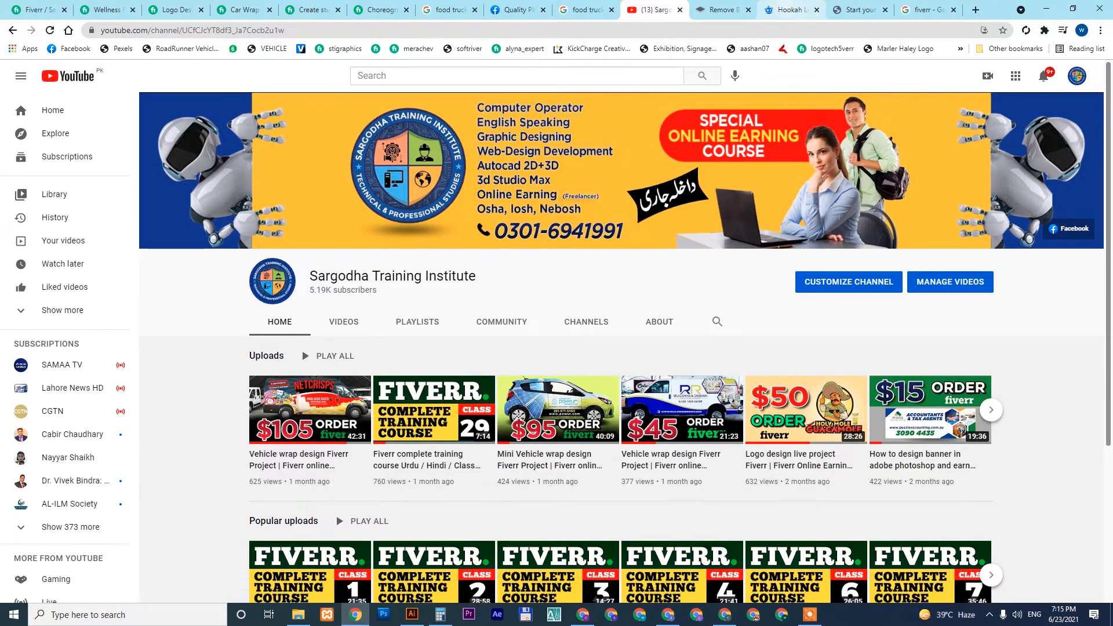
{"action": "left_click", "coordinate": [790, 9]}
{"action": "scroll", "coordinate": [557, 405], "scroll_direction": "down", "scroll_amount": 4}
{"action": "scroll", "coordinate": [545, 400], "scroll_direction": "up", "scroll_amount": 4}
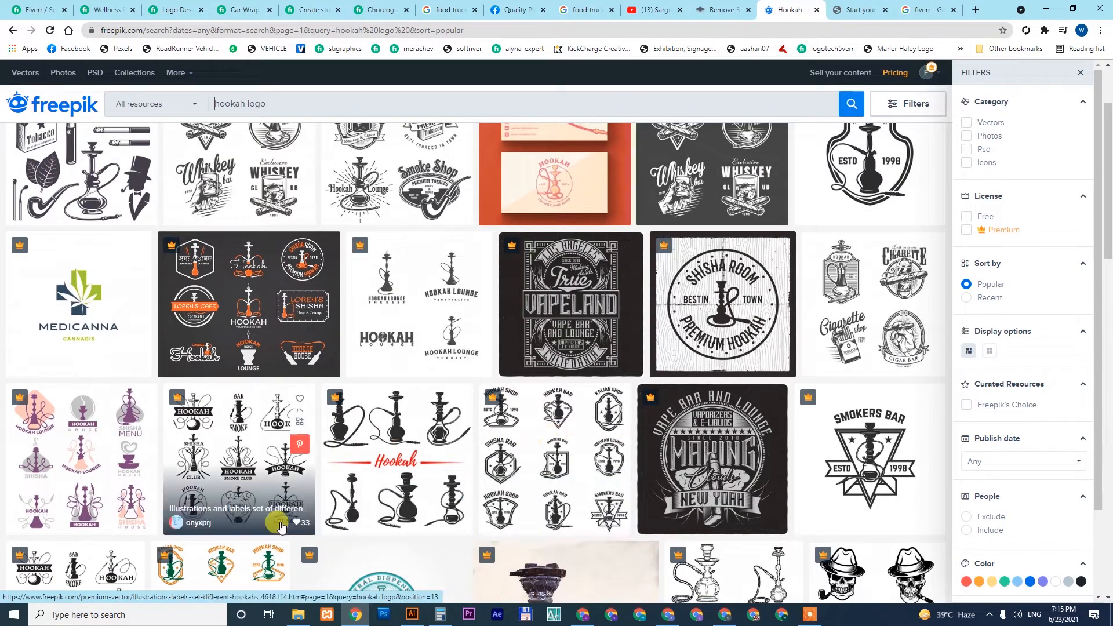
Switch to File Explorer and open the Logo Vector folder inside the 2020 folder on Local Disk (E:).
{"action": "left_click", "coordinate": [293, 613]}
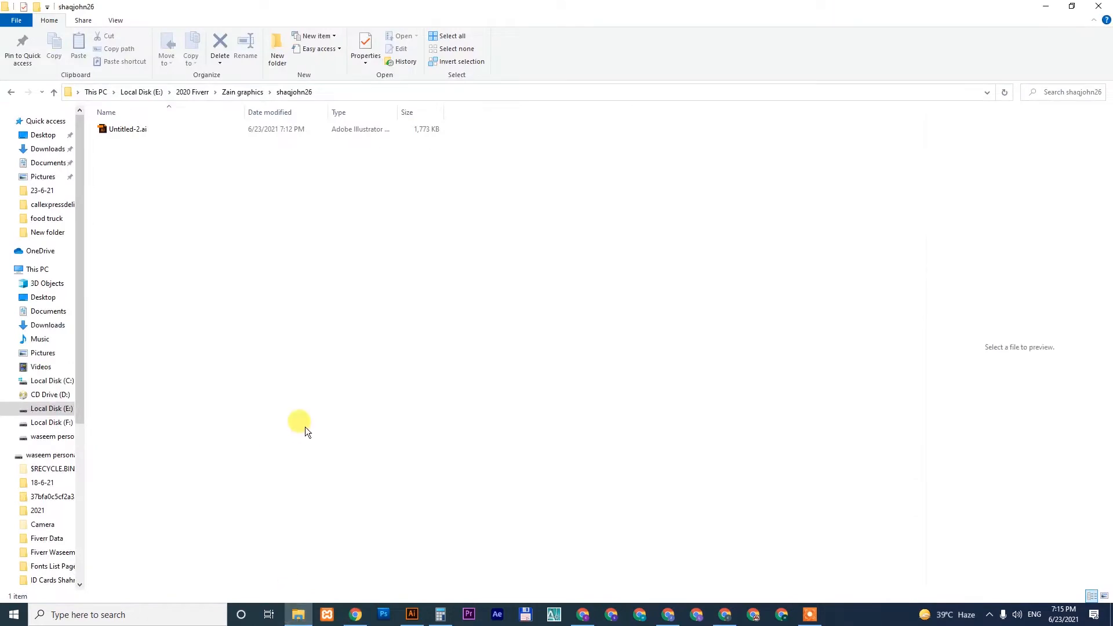
{"action": "left_click", "coordinate": [56, 410]}
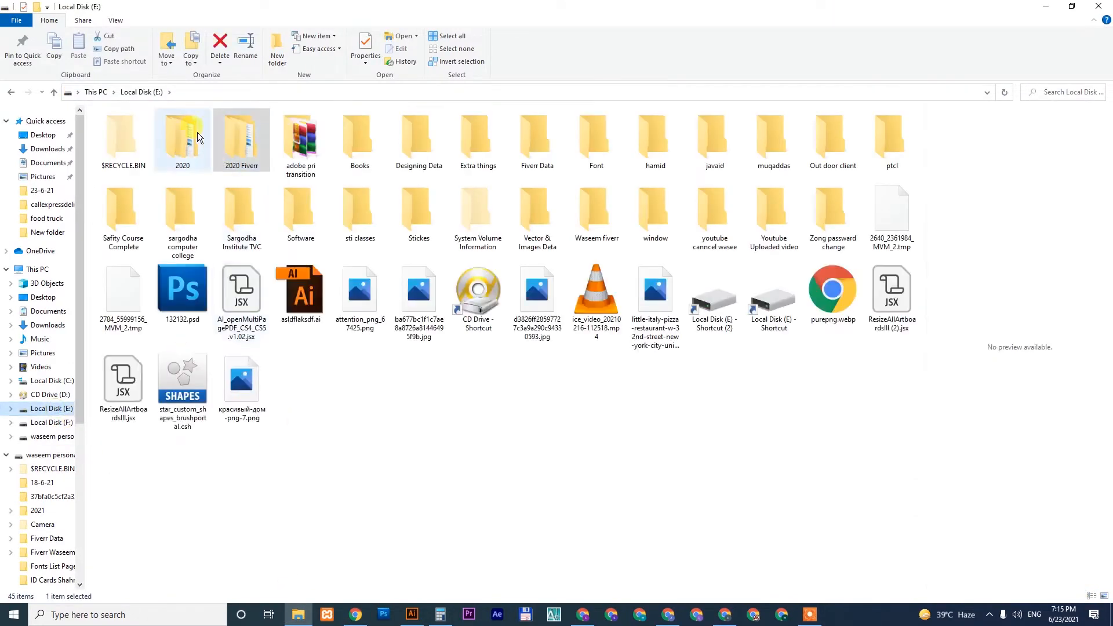
{"action": "double_click", "coordinate": [194, 136]}
{"action": "left_click", "coordinate": [181, 167]}
{"action": "key", "text": "l"}
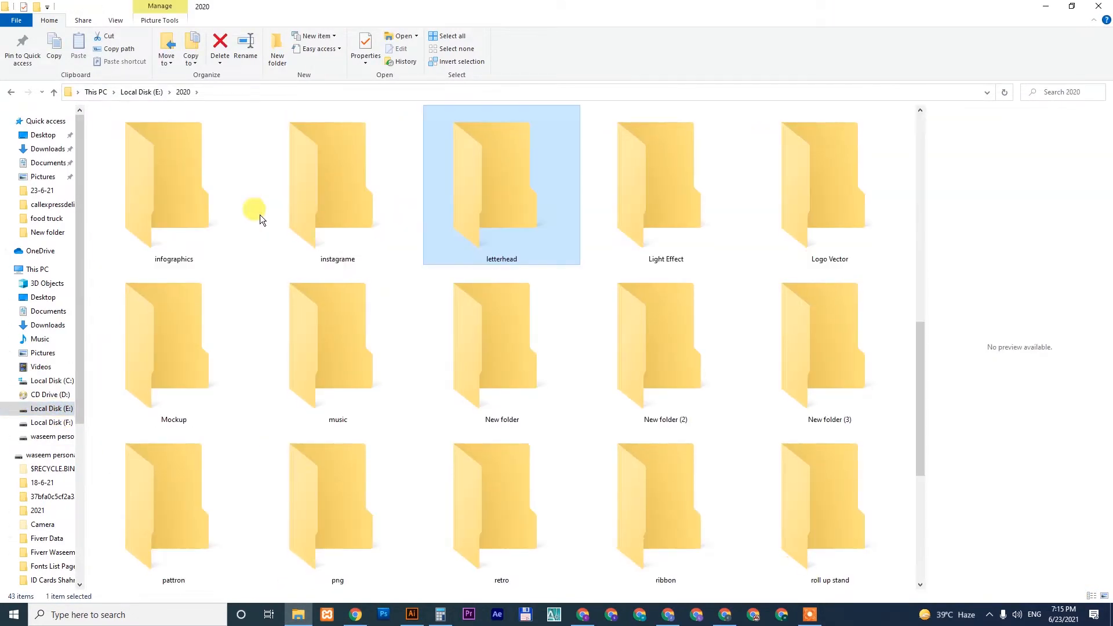
{"action": "key", "text": "l"}
{"action": "double_click", "coordinate": [818, 182]}
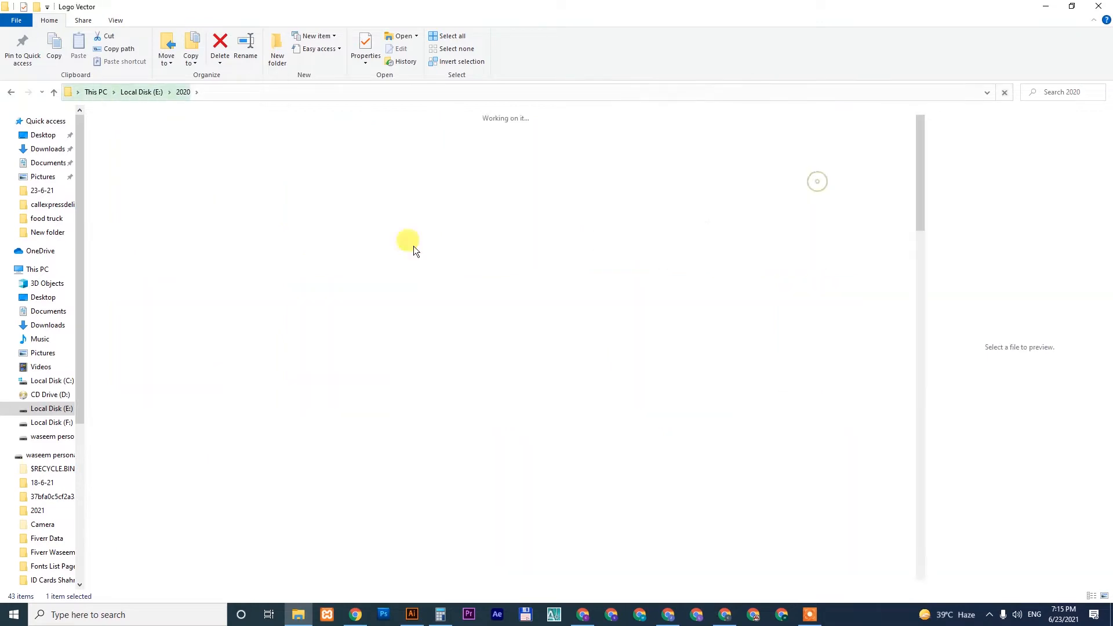
Open the hookha folder and load 13.eps in Illustrator.
{"action": "left_click", "coordinate": [338, 194]}
{"action": "key", "text": "h"}
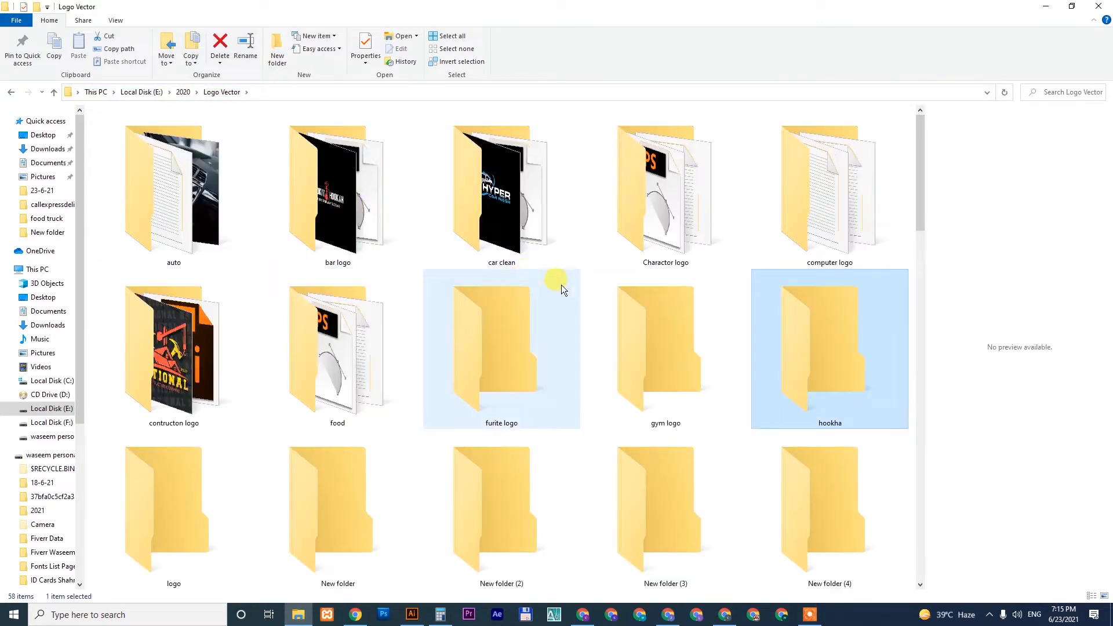
{"action": "double_click", "coordinate": [818, 371]}
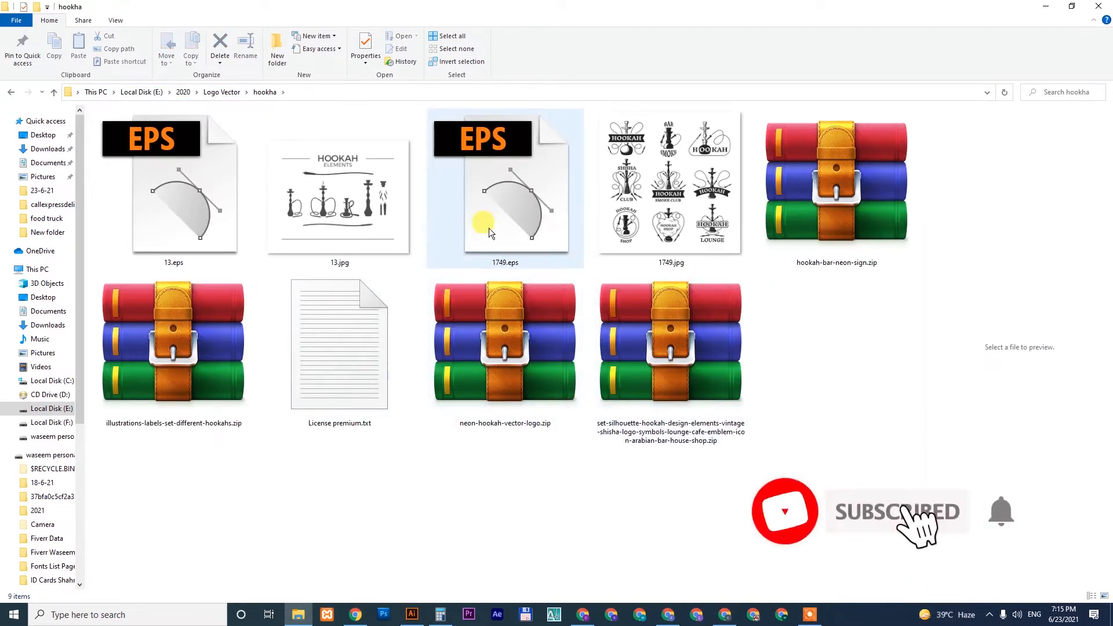
{"action": "double_click", "coordinate": [177, 206]}
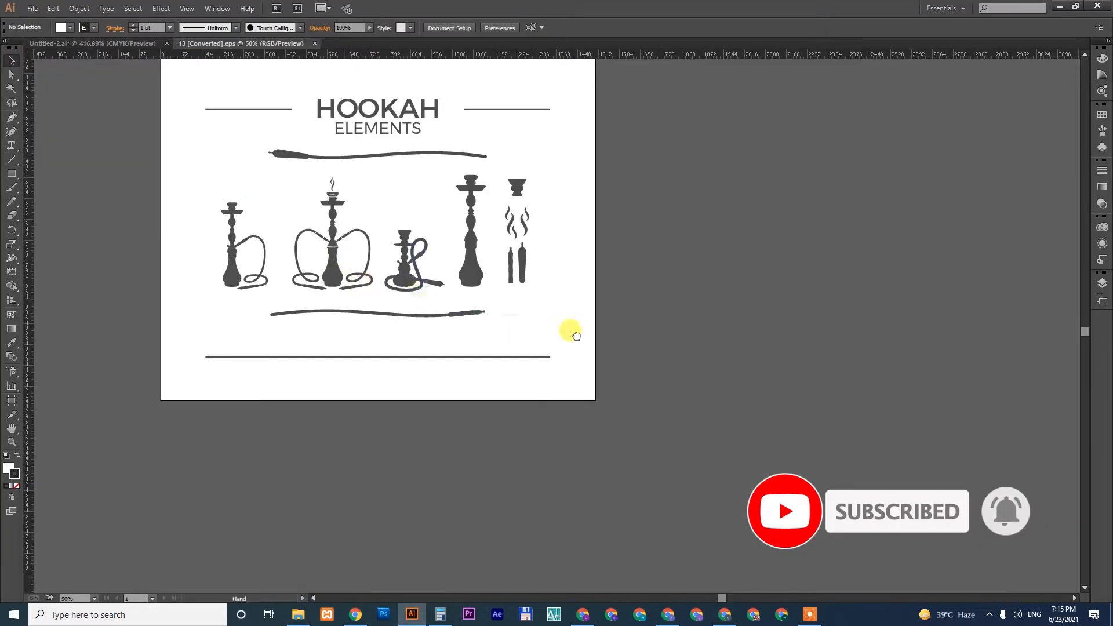
Copy the tall hookah without a hose from 13.eps and paste it into the Untitled-2 document.
{"action": "left_click", "coordinate": [515, 309]}
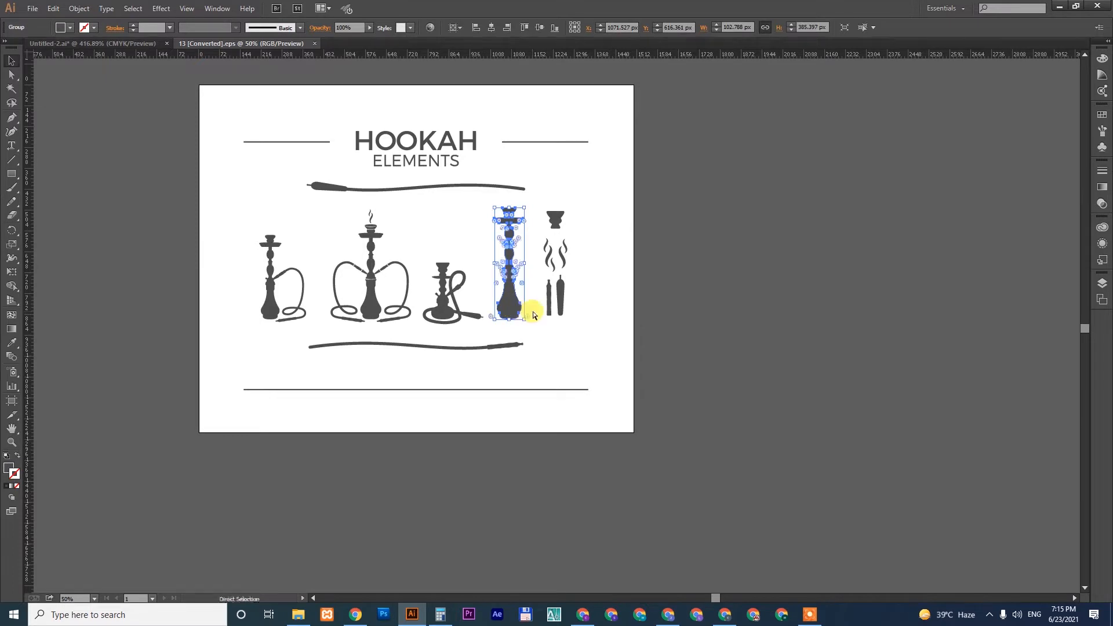
{"action": "left_click", "coordinate": [121, 44]}
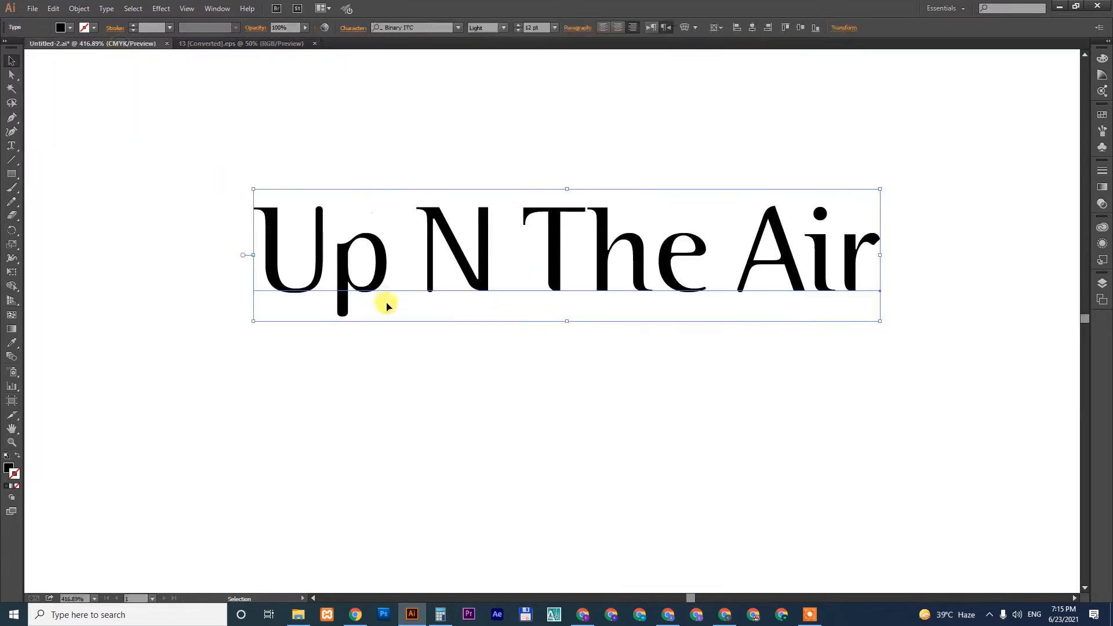
{"action": "left_click", "coordinate": [558, 406]}
{"action": "key", "text": "ctrl+v"}
{"action": "key", "text": "ctrl+minus"}
{"action": "key", "text": "ctrl+minus"}
{"action": "key", "text": "ctrl+minus"}
{"action": "key", "text": "ctrl+minus"}
{"action": "key", "text": "ctrl+minus"}
{"action": "key", "text": "ctrl+minus"}
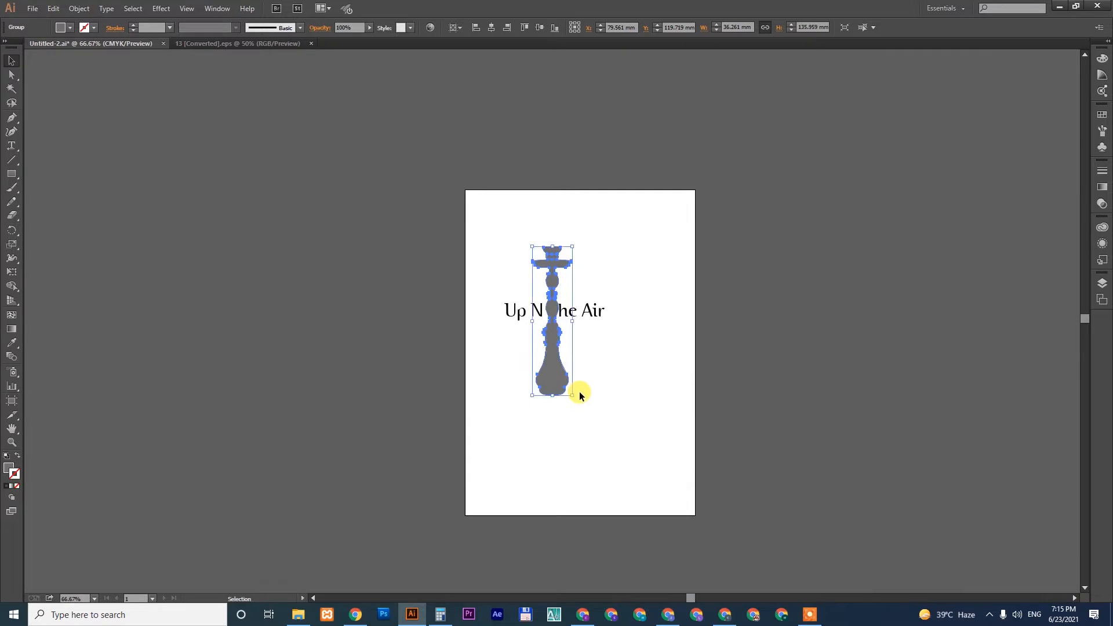
Widen the artboard to the right to about 552 mm, keeping its 297 mm height.
{"action": "left_click_drag", "start_coordinate": [641, 357], "coordinate": [513, 346]}
{"action": "left_click", "coordinate": [533, 378]}
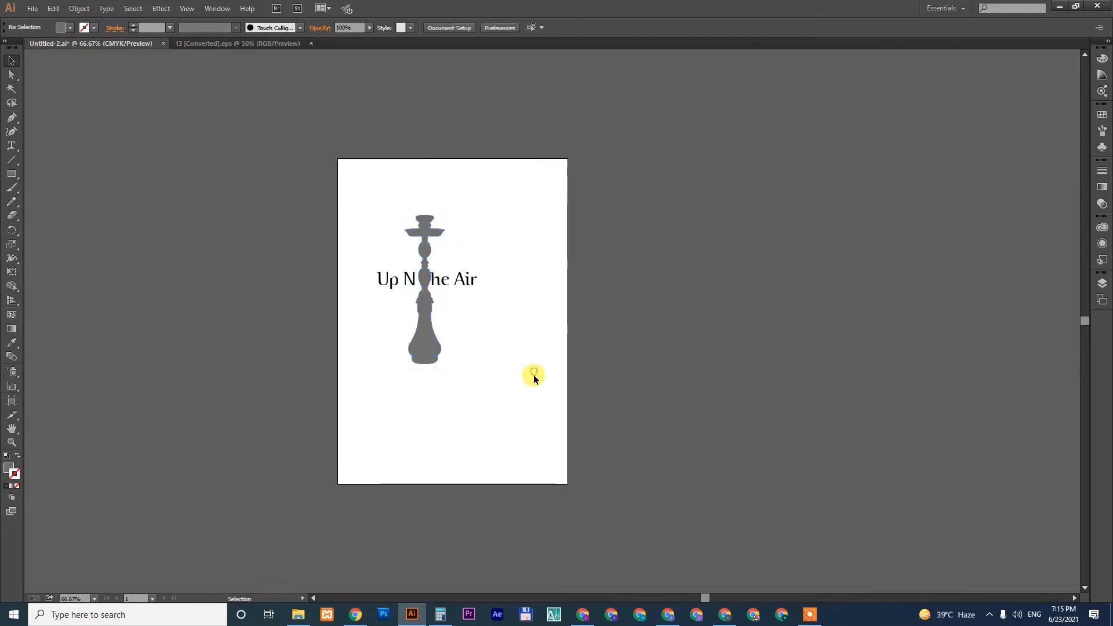
{"action": "left_click", "coordinate": [12, 400]}
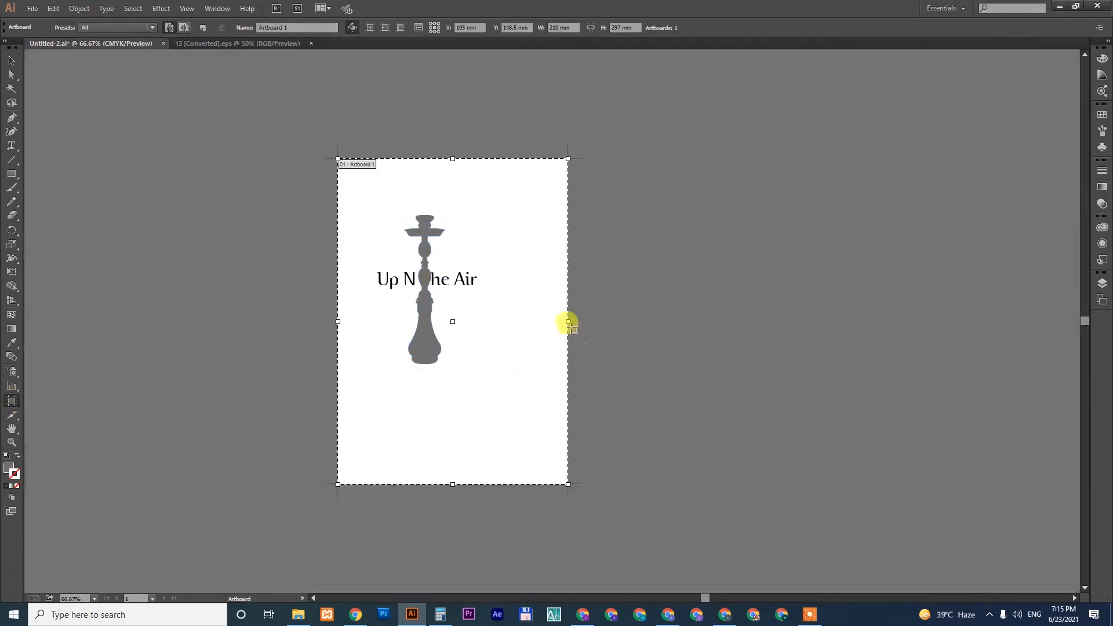
{"action": "left_click_drag", "start_coordinate": [568, 321], "coordinate": [939, 318]}
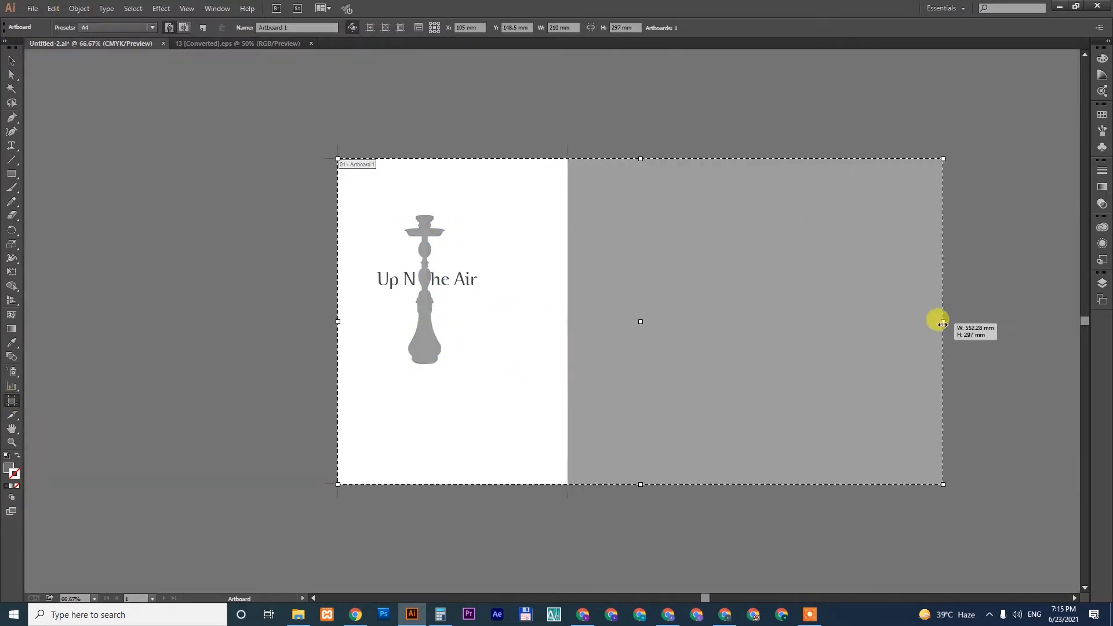
{"action": "key", "text": "Escape"}
Move the hookah off the lettering to the empty area right of the Up N The Air text.
{"action": "left_click_drag", "start_coordinate": [610, 372], "coordinate": [535, 373]}
{"action": "left_click_drag", "start_coordinate": [286, 364], "coordinate": [513, 363]}
{"action": "left_click", "coordinate": [568, 328]}
Change the hookah's fill color to black (#000000).
{"action": "key", "text": "z"}
{"action": "left_click_drag", "start_coordinate": [185, 191], "coordinate": [773, 494]}
{"action": "key", "text": "space"}
{"action": "key", "text": "v"}
{"action": "left_click", "coordinate": [592, 372]}
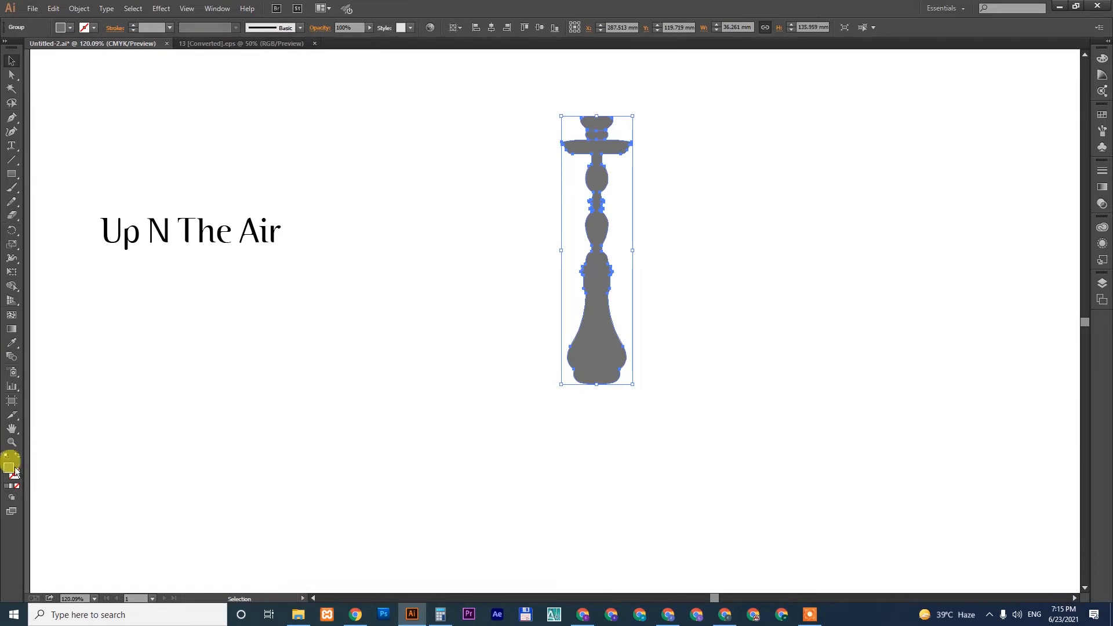
{"action": "double_click", "coordinate": [11, 468]}
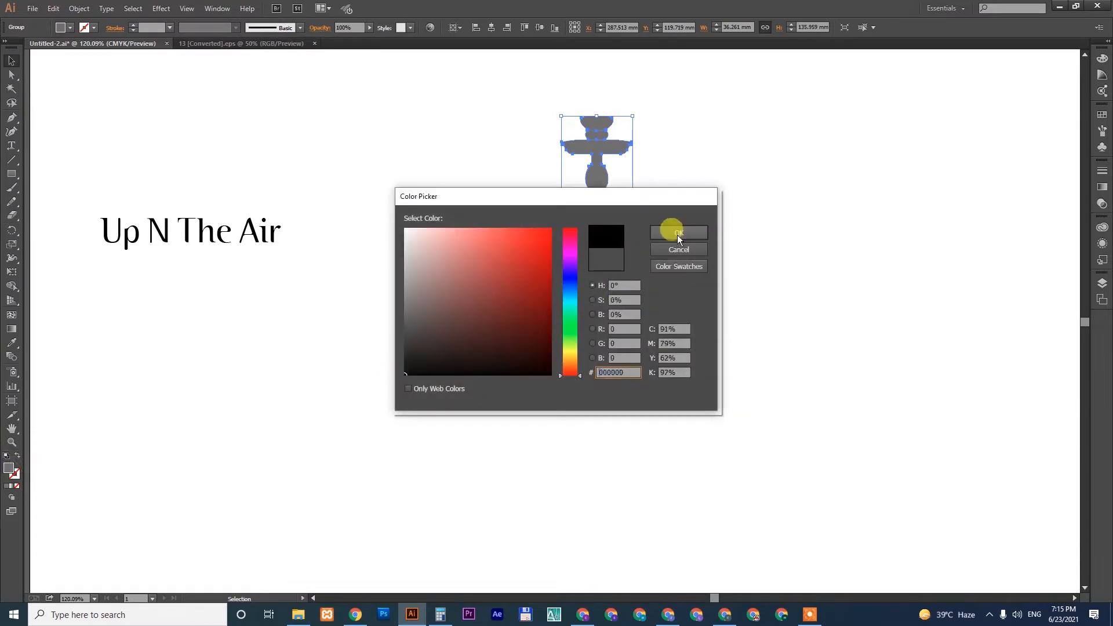
{"action": "left_click", "coordinate": [678, 233]}
{"action": "left_click", "coordinate": [363, 360]}
Lower the Up N The Air text to the hookah's base level and set the hookah to its right.
{"action": "left_click_drag", "start_coordinate": [264, 235], "coordinate": [404, 335]}
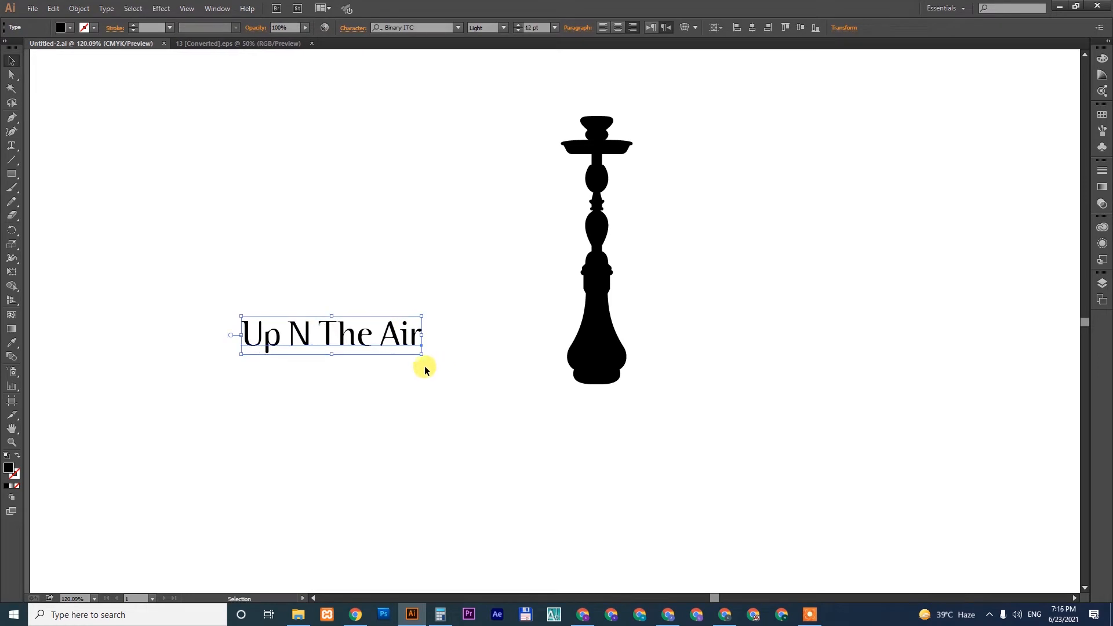
{"action": "left_click_drag", "start_coordinate": [373, 346], "coordinate": [419, 425]}
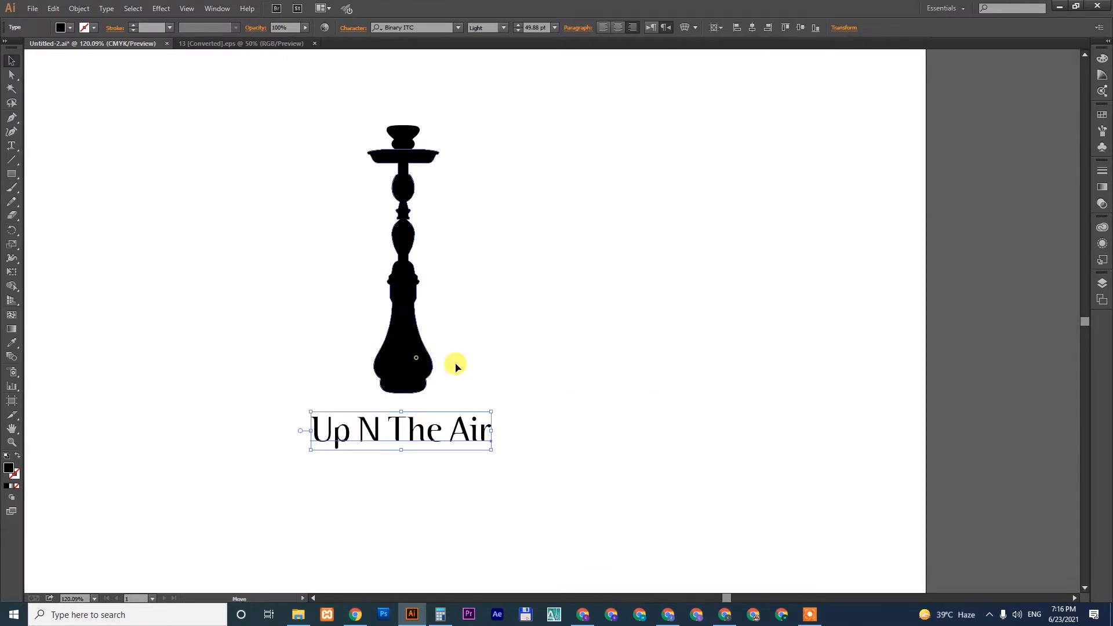
{"action": "left_click_drag", "start_coordinate": [429, 365], "coordinate": [613, 412]}
{"action": "left_click_drag", "start_coordinate": [469, 443], "coordinate": [445, 428]}
Copy the words The Air and delete them from the text line, leaving only Up N.
{"action": "left_click", "coordinate": [367, 404]}
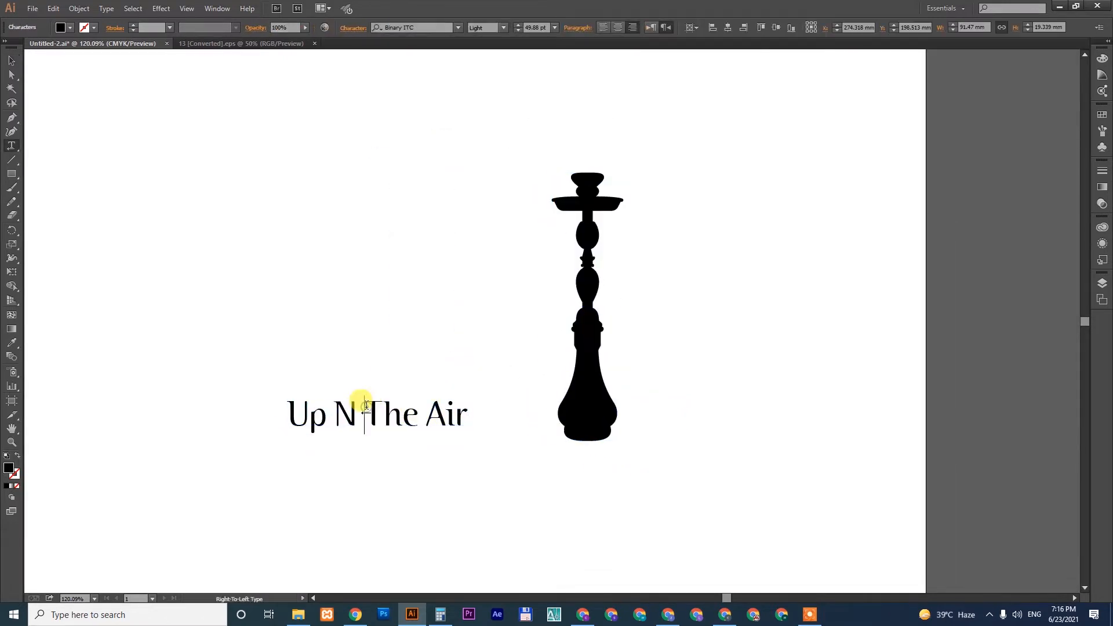
{"action": "key", "text": "shift+End"}
{"action": "key", "text": "ctrl+c"}
{"action": "key", "text": "Delete"}
{"action": "key", "text": "Escape"}
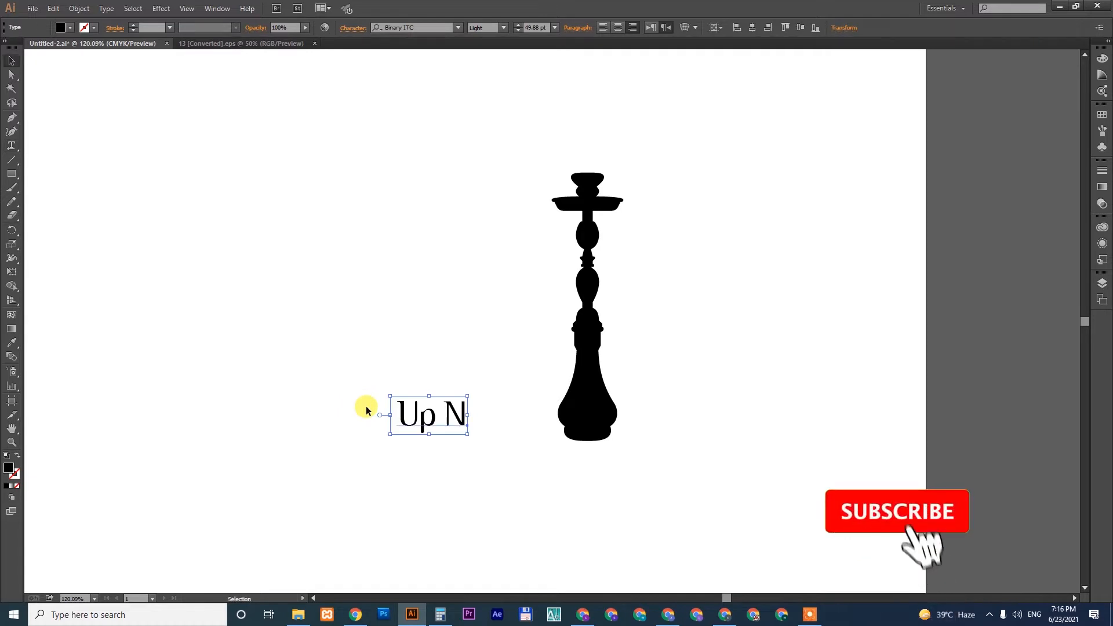
Try moving the Up N text up and replacing its content with The Air.
{"action": "left_click_drag", "start_coordinate": [404, 415], "coordinate": [325, 287]}
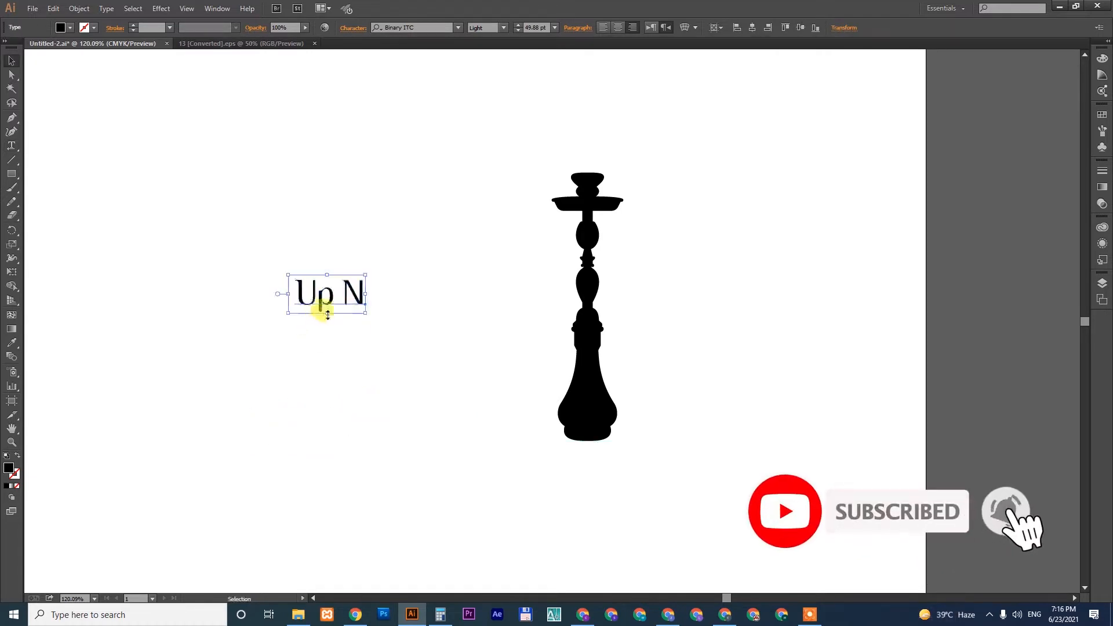
{"action": "double_click", "coordinate": [328, 295]}
{"action": "key", "text": "ctrl+a"}
{"action": "type", "text": "The Air"}
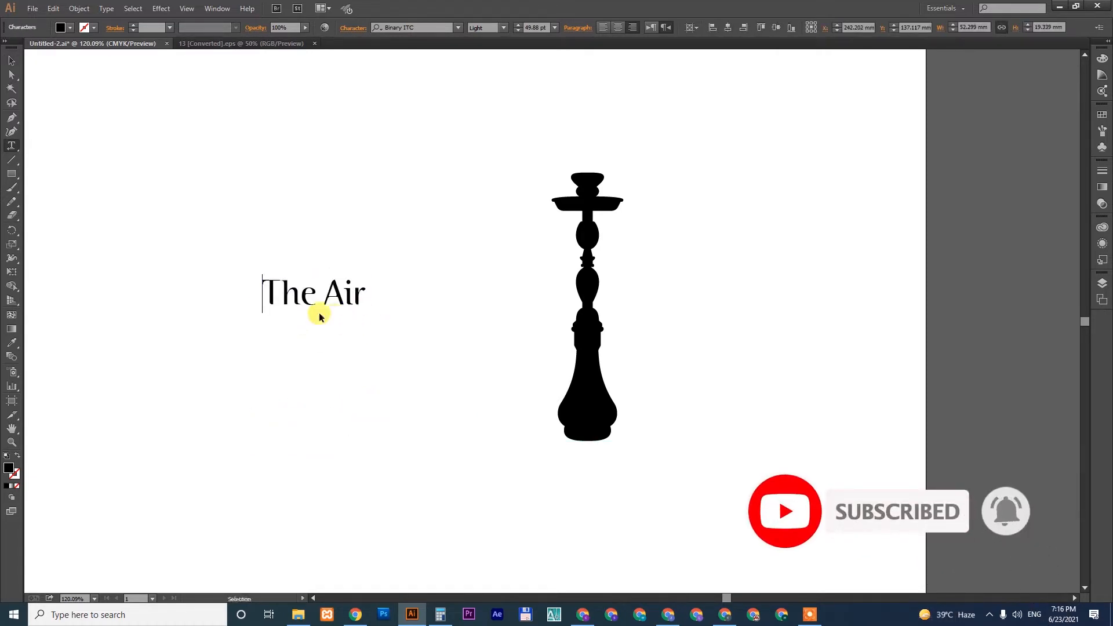
{"action": "key", "text": "ctrl+z"}
Duplicate the Up N text above the original and replace the copy's content with The Air.
{"action": "left_click", "coordinate": [11, 61]}
{"action": "left_click_drag", "start_coordinate": [311, 298], "coordinate": [371, 283]}
{"action": "left_click", "coordinate": [384, 267]}
{"action": "key", "text": "ctrl+a"}
{"action": "key", "text": "ctrl+v"}
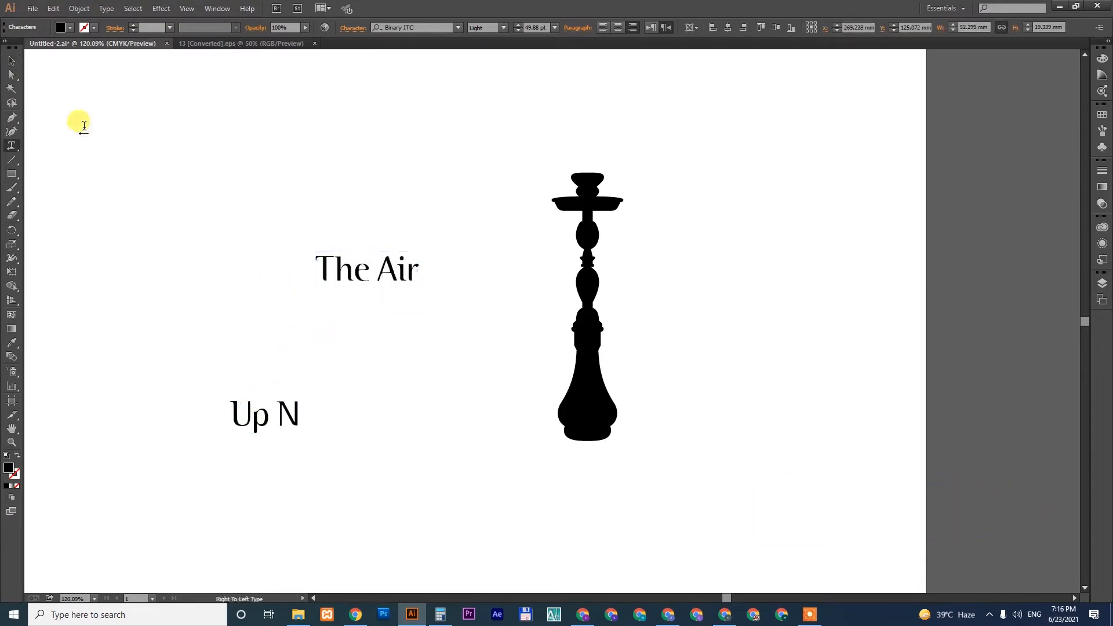
{"action": "left_click", "coordinate": [14, 59]}
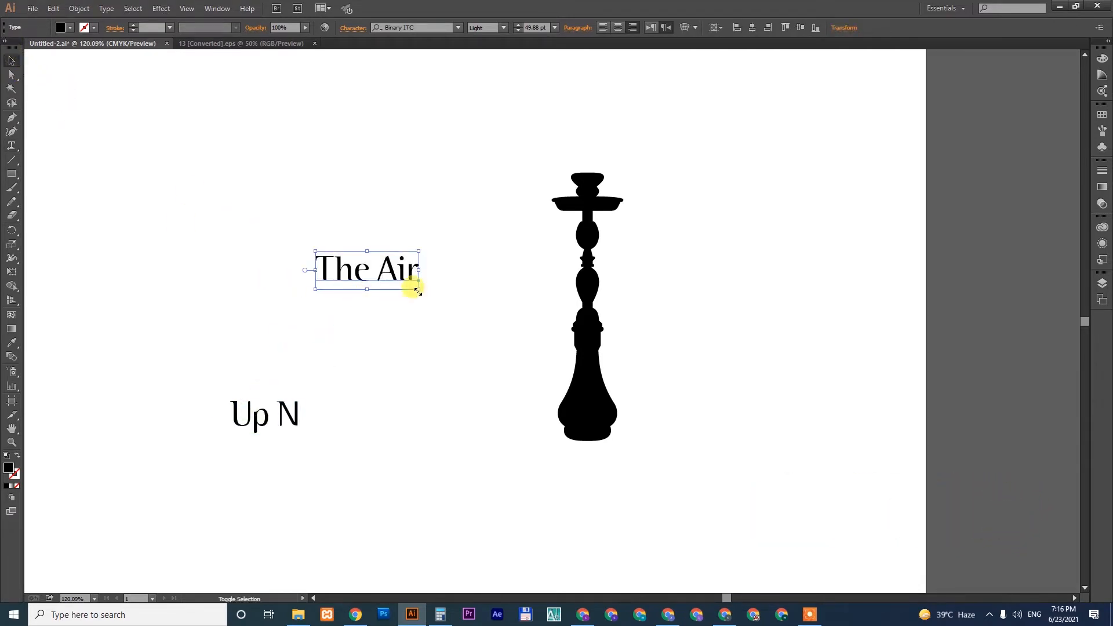
Enlarge The Air text to about 216.2 pt and arrange it with the hookah standing to its right.
{"action": "left_click_drag", "start_coordinate": [418, 289], "coordinate": [590, 352]}
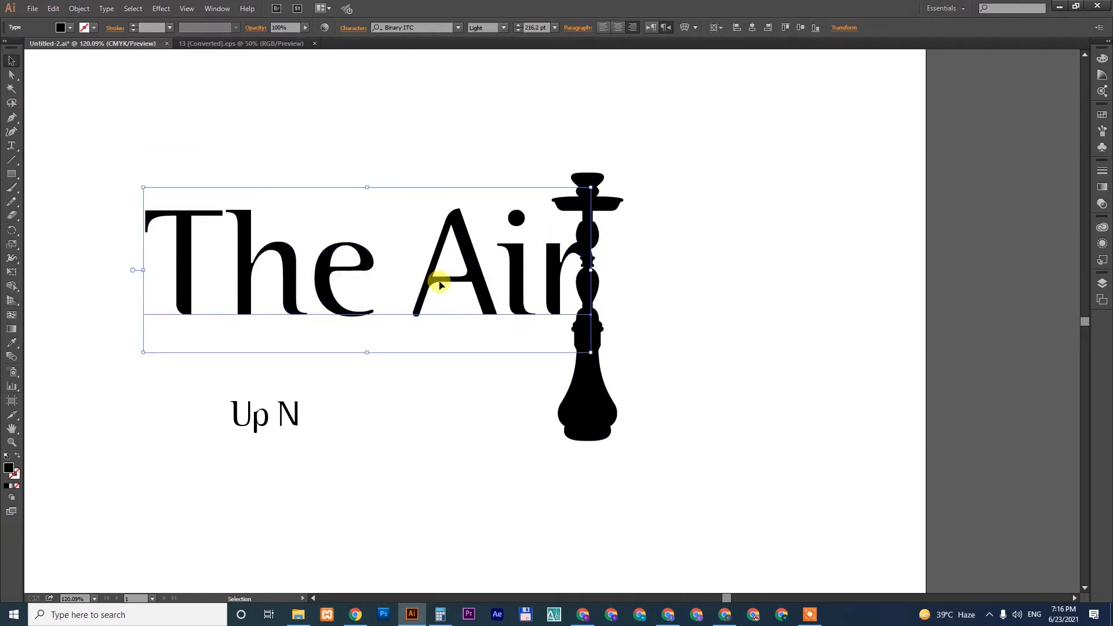
{"action": "left_click_drag", "start_coordinate": [440, 284], "coordinate": [463, 317]}
{"action": "left_click_drag", "start_coordinate": [579, 423], "coordinate": [667, 376]}
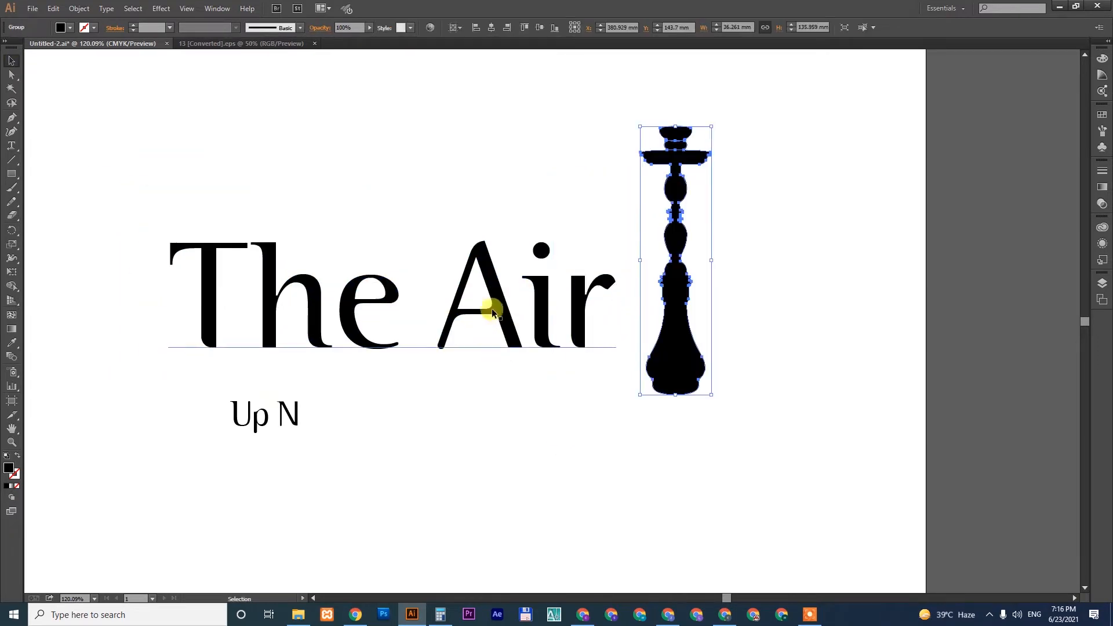
{"action": "left_click_drag", "start_coordinate": [487, 288], "coordinate": [551, 334]}
Replace the letter i in the word Air with a blank gap.
{"action": "key", "text": "t"}
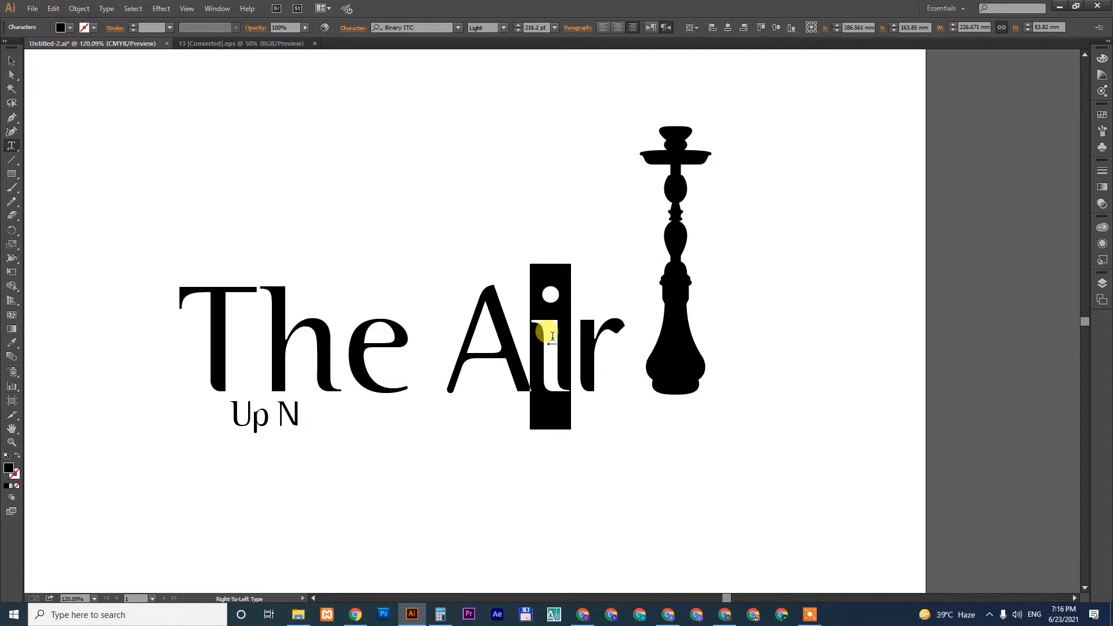
{"action": "key", "text": "BackSpace"}
{"action": "key", "text": "Escape"}
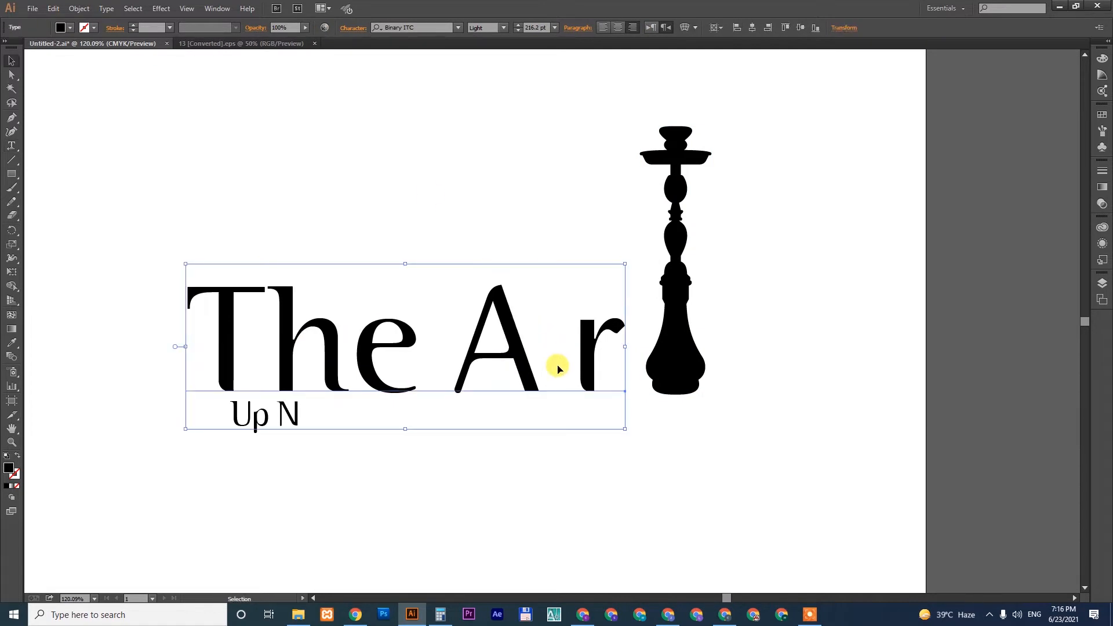
Try alternative fonts on the large The A r text, from BentonSans Cond Medium through BillionDreams to Binary ITC.
{"action": "left_click", "coordinate": [458, 28]}
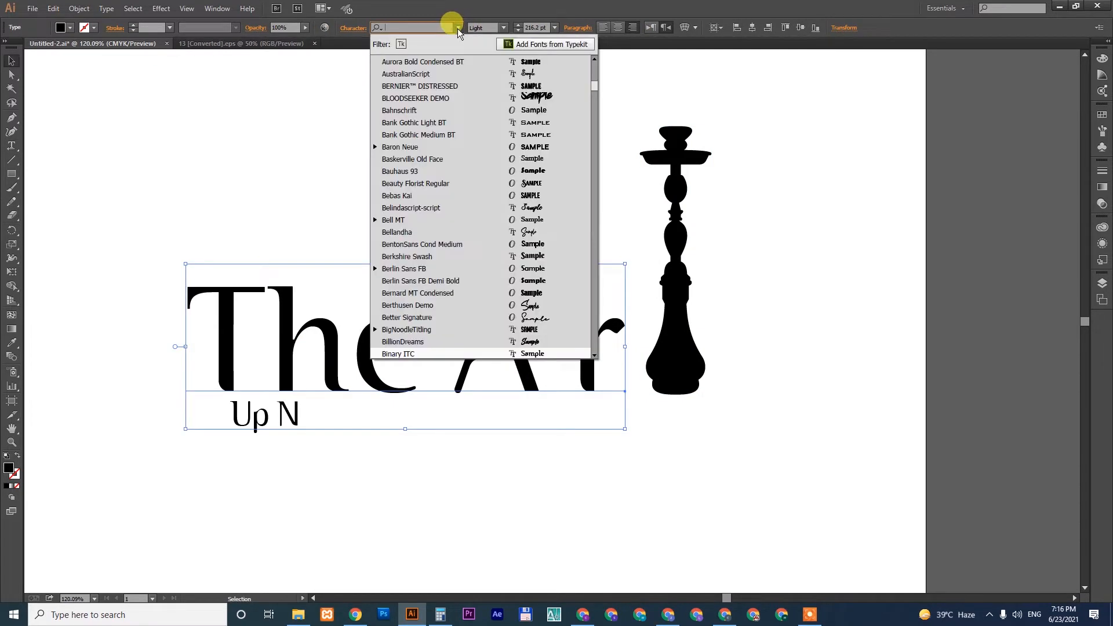
{"action": "left_click", "coordinate": [467, 246]}
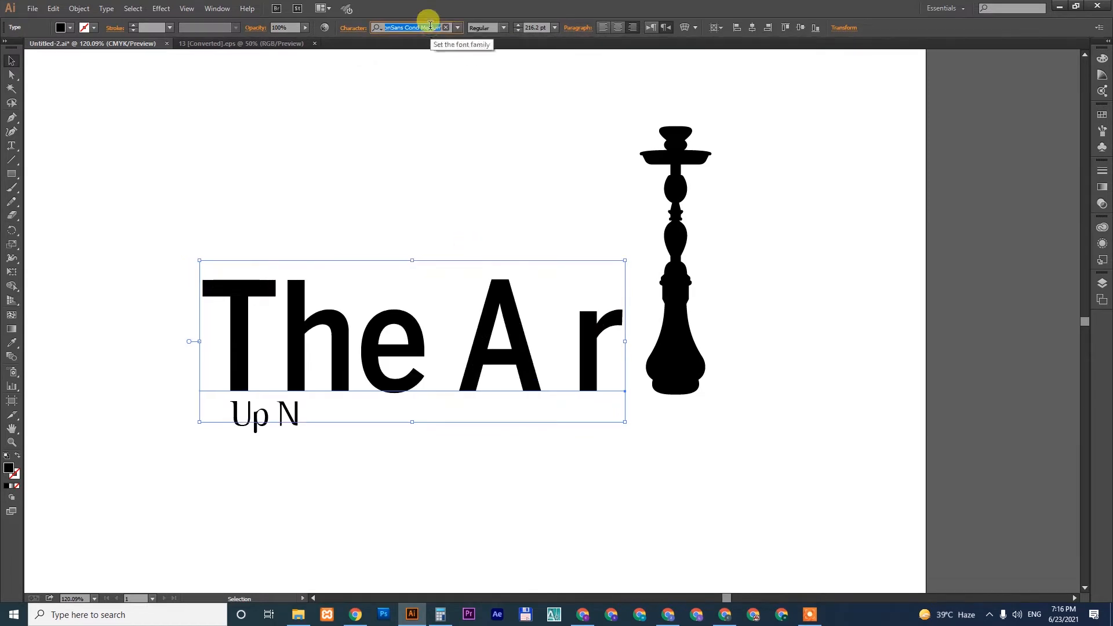
{"action": "key", "text": "Down"}
{"action": "key", "text": "Down"}
{"action": "key", "text": "Down"}
{"action": "key", "text": "Down"}
{"action": "key", "text": "Down"}
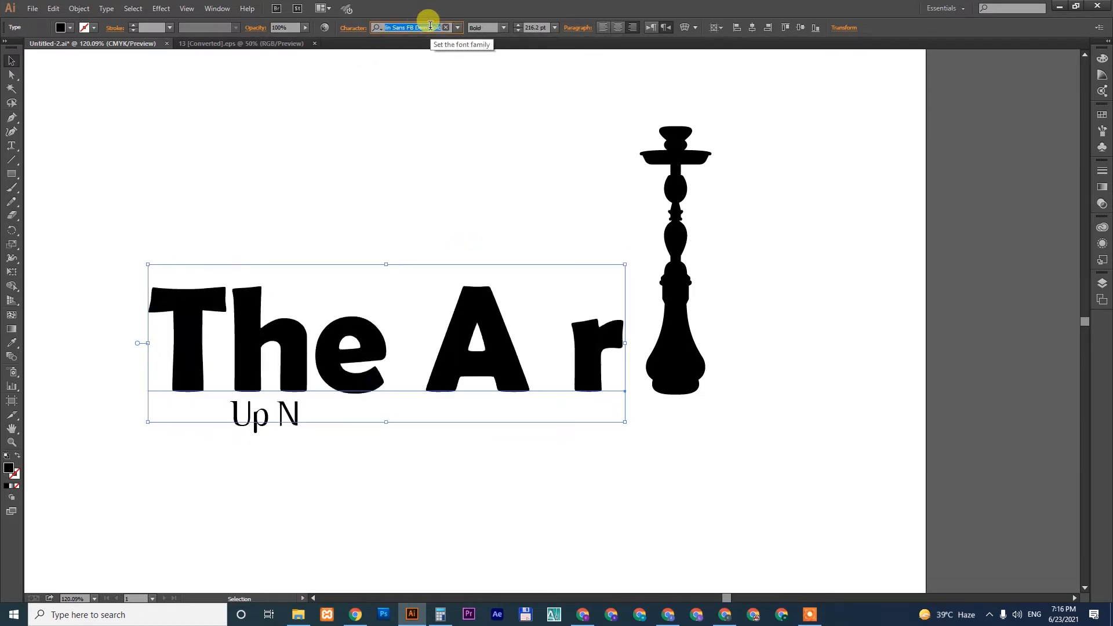
{"action": "key", "text": "Down"}
{"action": "key", "text": "Down"}
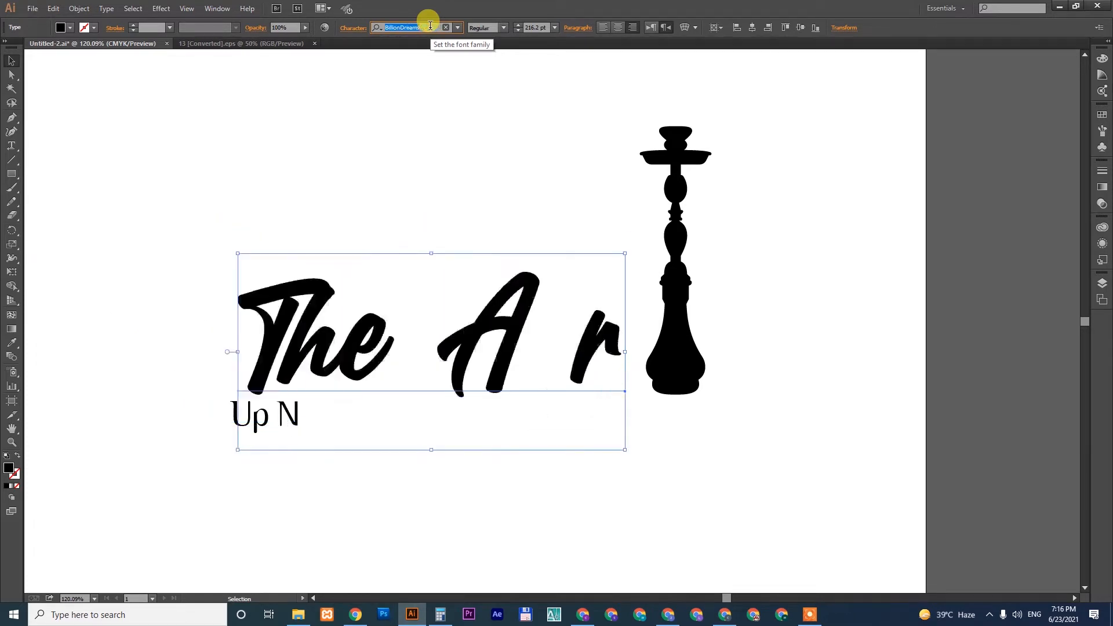
{"action": "key", "text": "Down"}
{"action": "key", "text": "Down"}
{"action": "key", "text": "Down"}
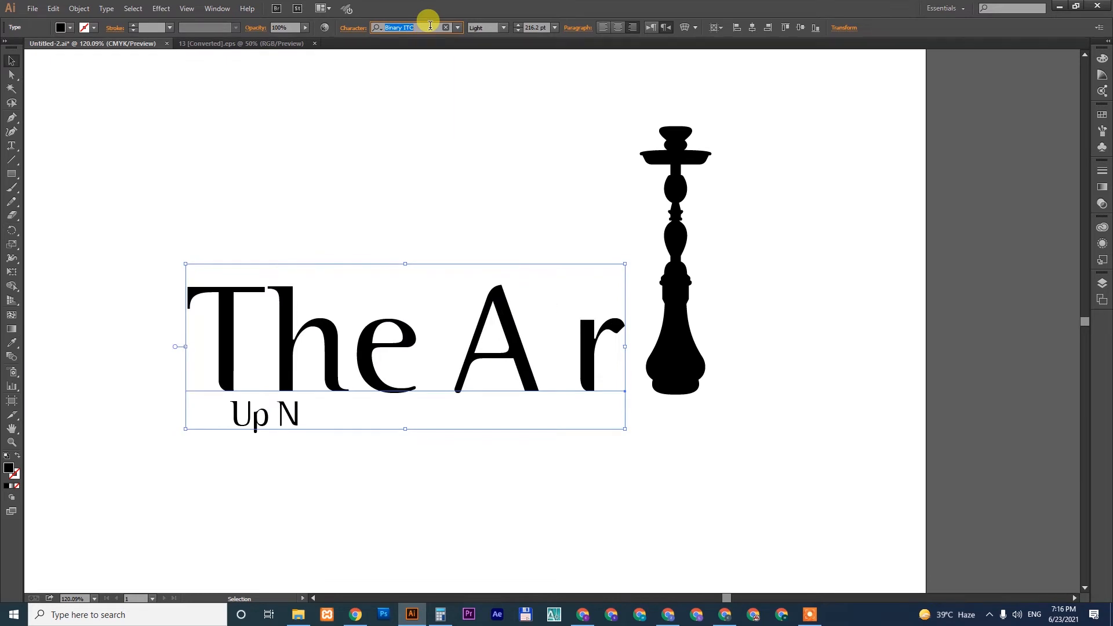
Move the The A r text up slightly and try the BlackSingature, Capture Smallz Clean and Cerena fonts on it.
{"action": "left_click_drag", "start_coordinate": [496, 353], "coordinate": [461, 298]}
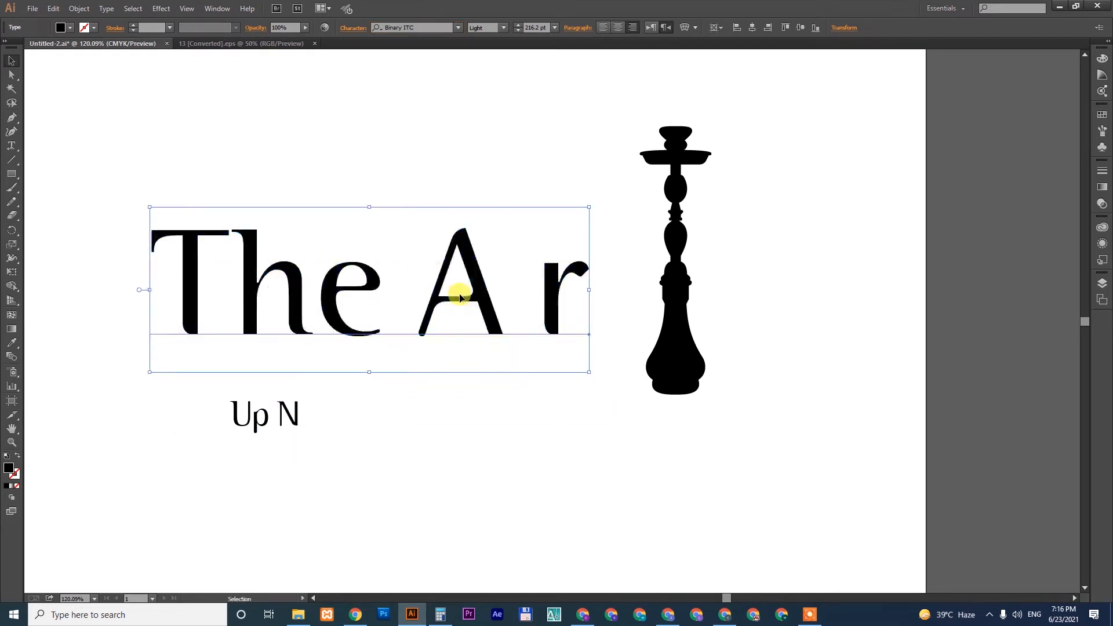
{"action": "left_click", "coordinate": [458, 28]}
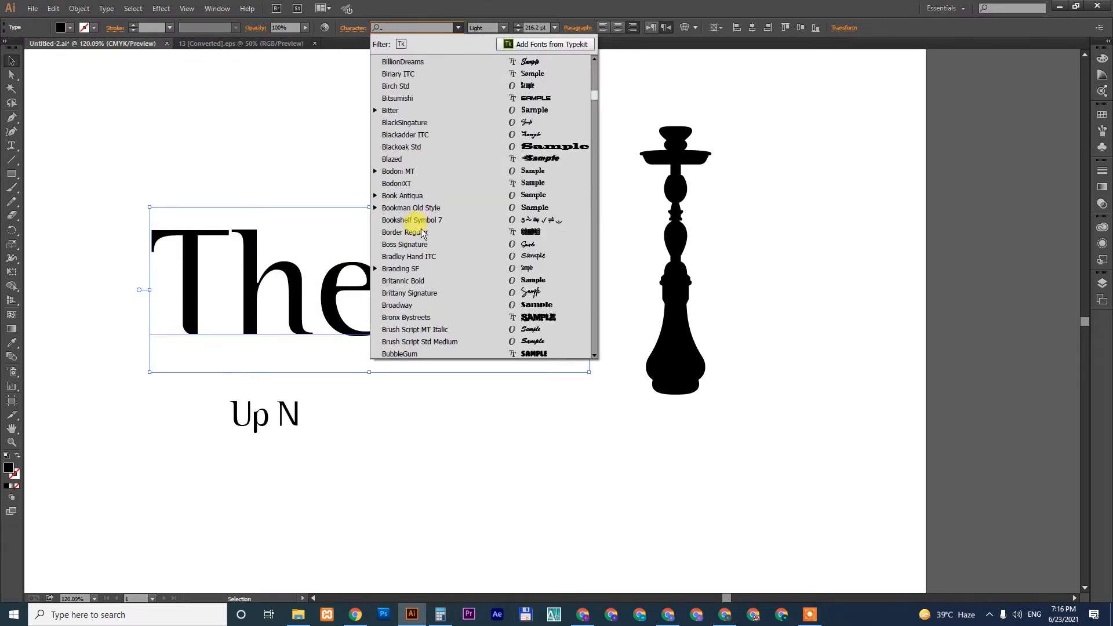
{"action": "left_click", "coordinate": [451, 121]}
{"action": "left_click", "coordinate": [458, 28]}
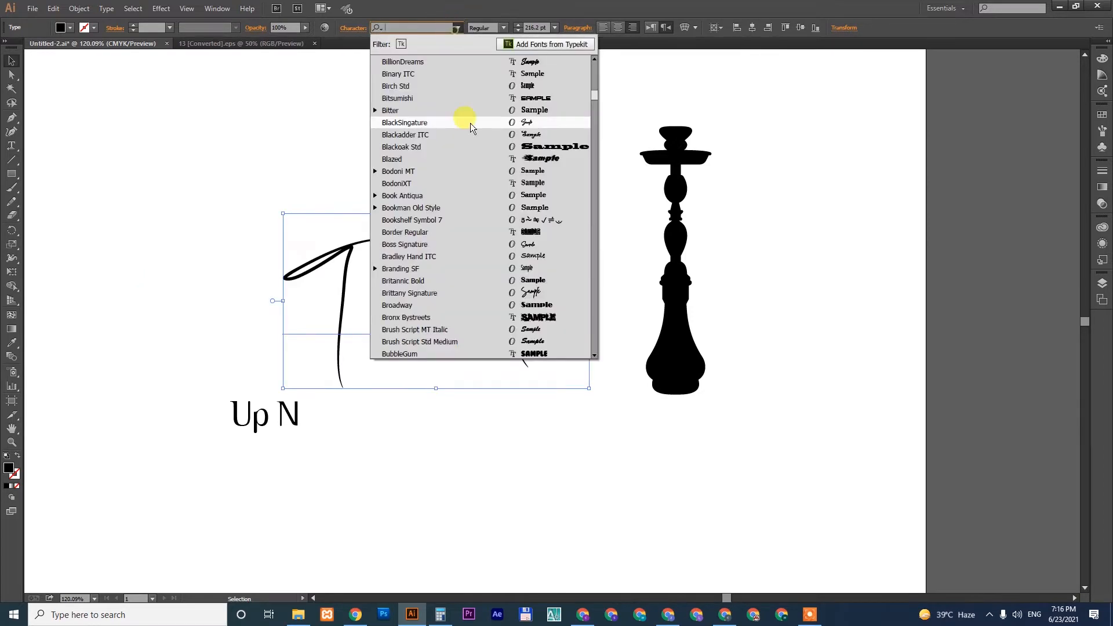
{"action": "scroll", "coordinate": [461, 185], "scroll_direction": "down", "scroll_amount": 10}
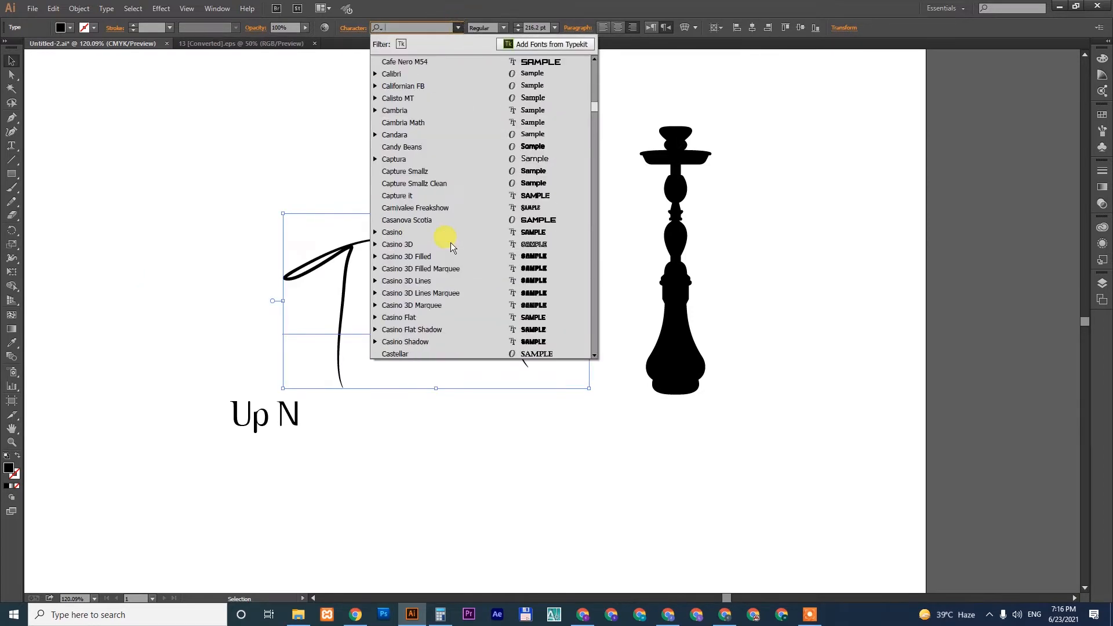
{"action": "left_click", "coordinate": [458, 183]}
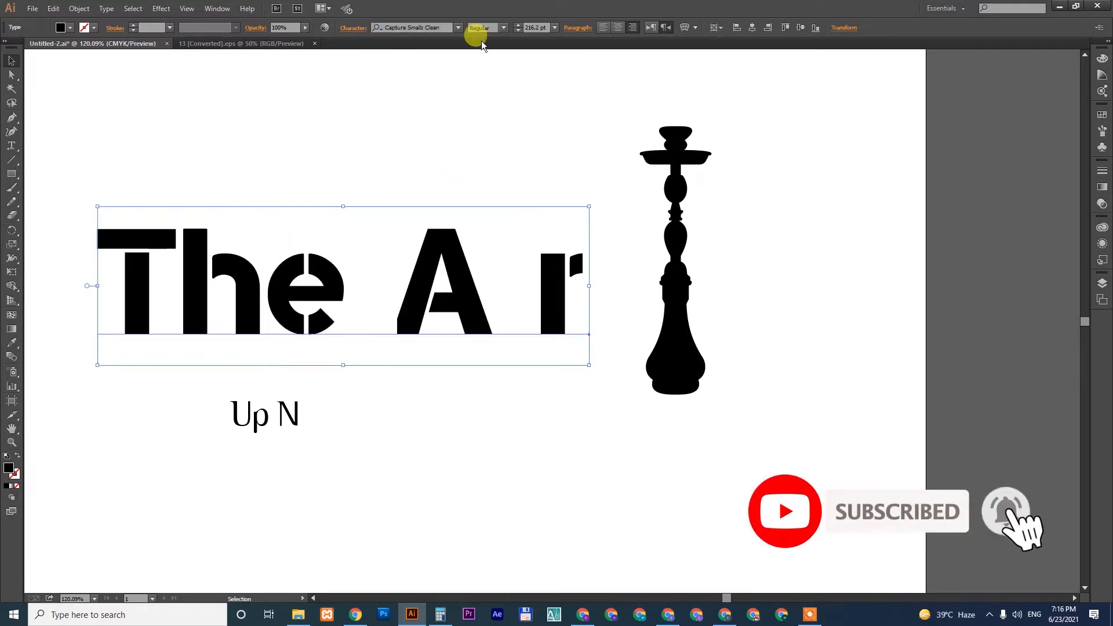
{"action": "left_click", "coordinate": [458, 27]}
{"action": "scroll", "coordinate": [458, 225], "scroll_direction": "down", "scroll_amount": 5}
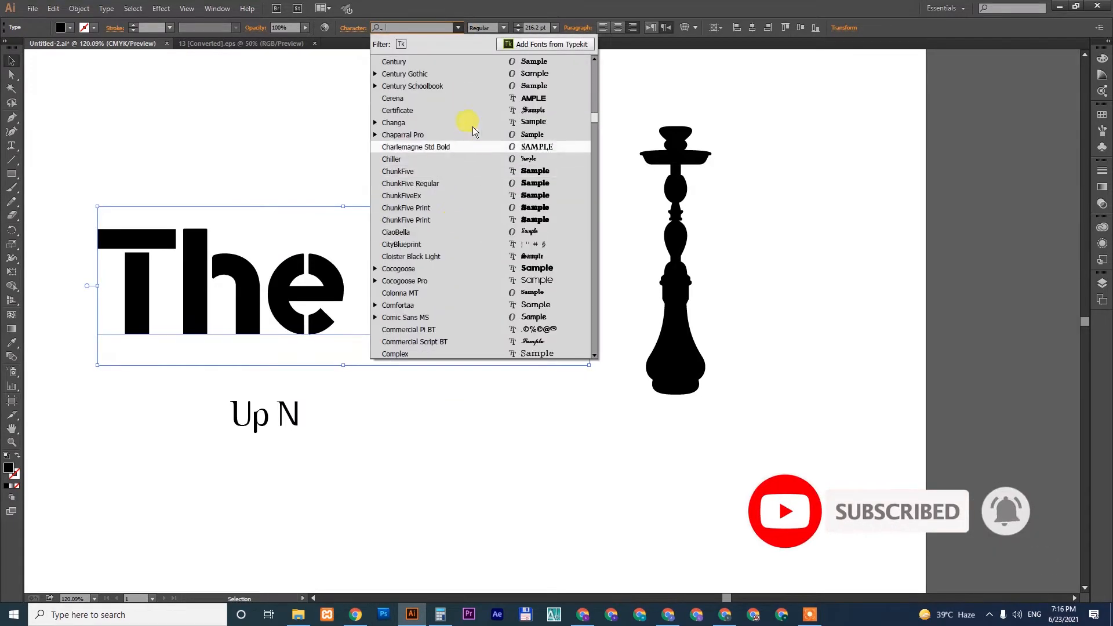
{"action": "left_click", "coordinate": [472, 100]}
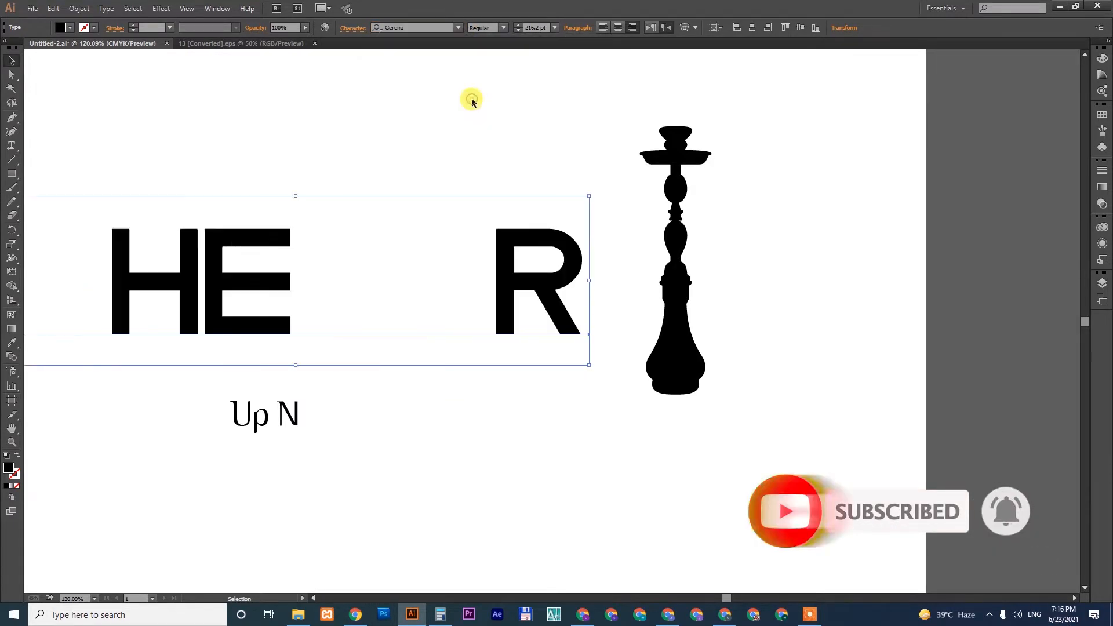
Set the The A r text in Coolkids - Personal Use and move it down beside the hookah's lower part.
{"action": "left_click", "coordinate": [458, 28]}
{"action": "scroll", "coordinate": [459, 251], "scroll_direction": "down", "scroll_amount": 5}
{"action": "left_click", "coordinate": [470, 210]}
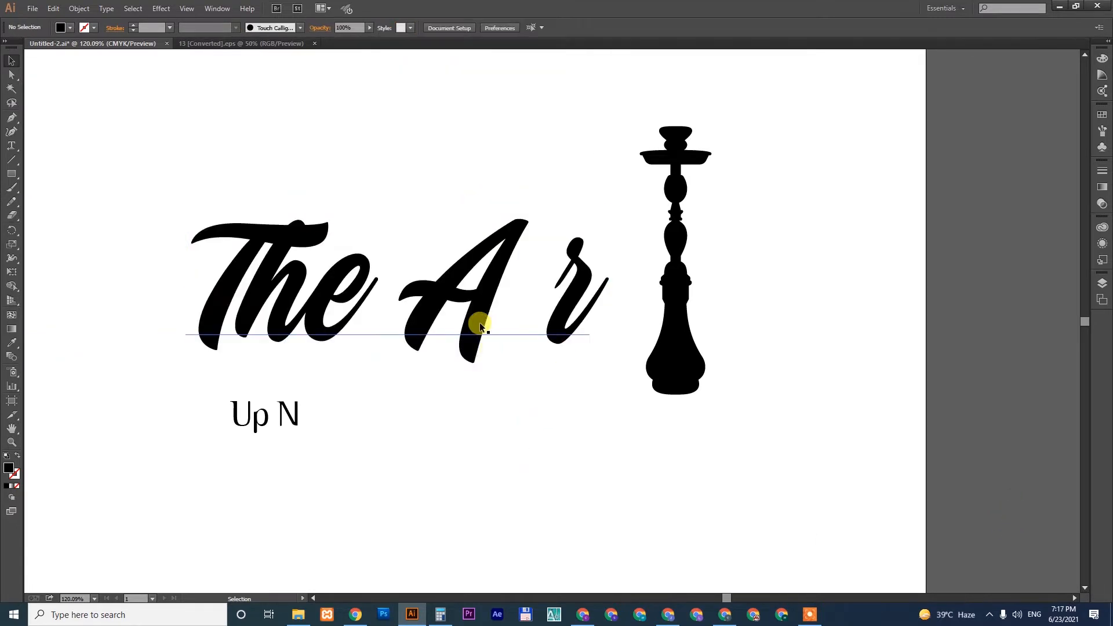
{"action": "left_click_drag", "start_coordinate": [479, 318], "coordinate": [485, 372]}
{"action": "key", "text": "t"}
{"action": "key", "text": "v"}
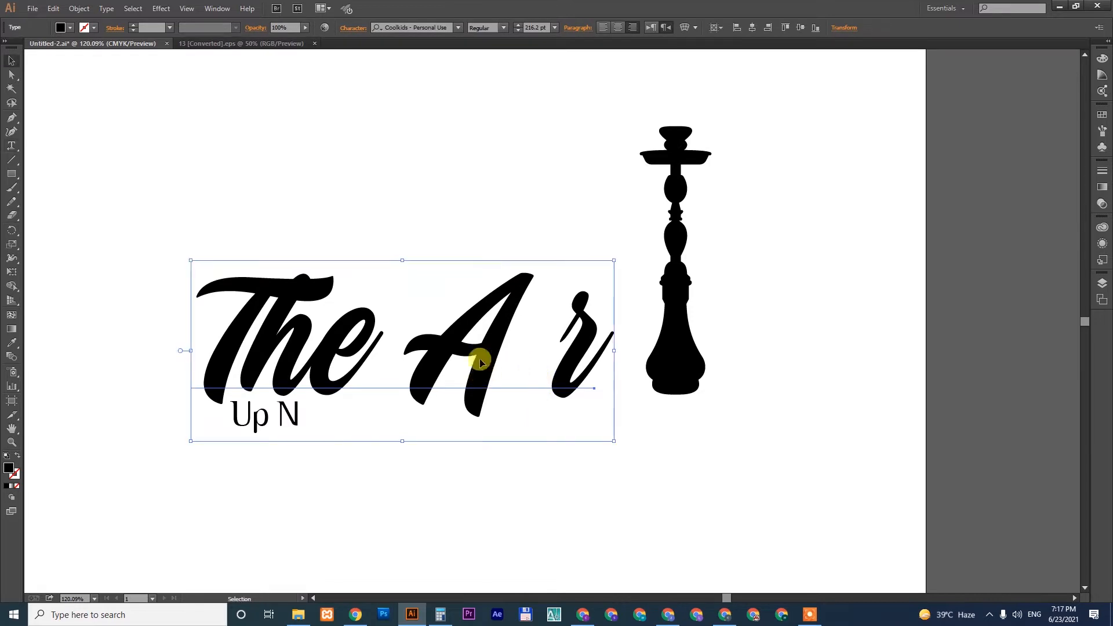
Place a spare copy of the The A r text beside the artboard, and convert the original to ungrouped outlines.
{"action": "left_click_drag", "start_coordinate": [211, 354], "coordinate": [968, 259], "text": "alt"}
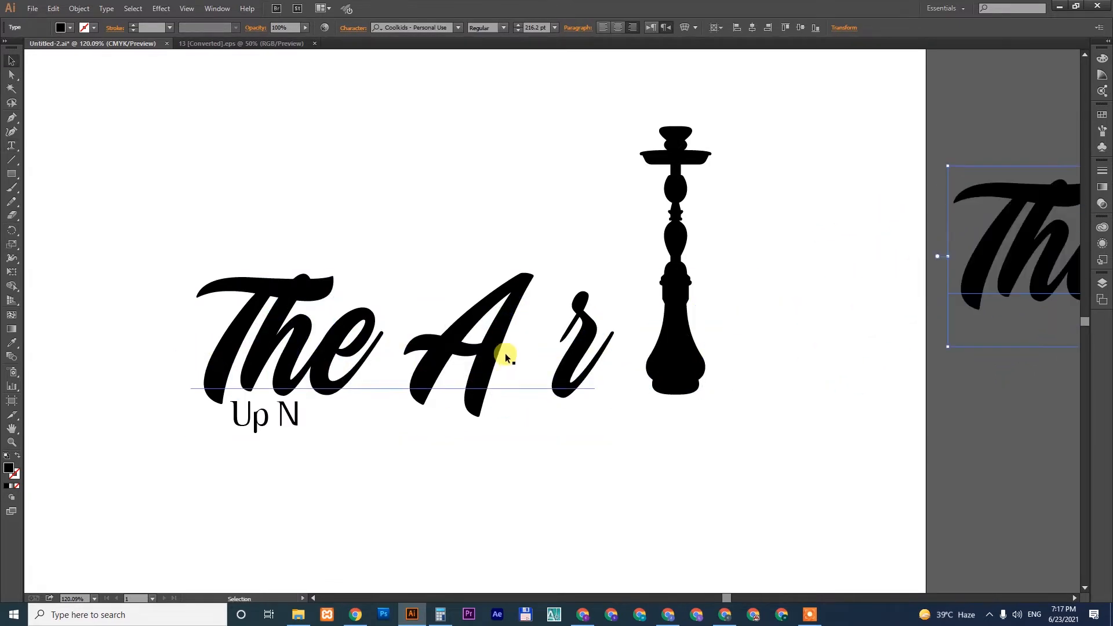
{"action": "left_click_drag", "start_coordinate": [494, 348], "coordinate": [489, 308]}
{"action": "key", "text": "shift+ctrl+o"}
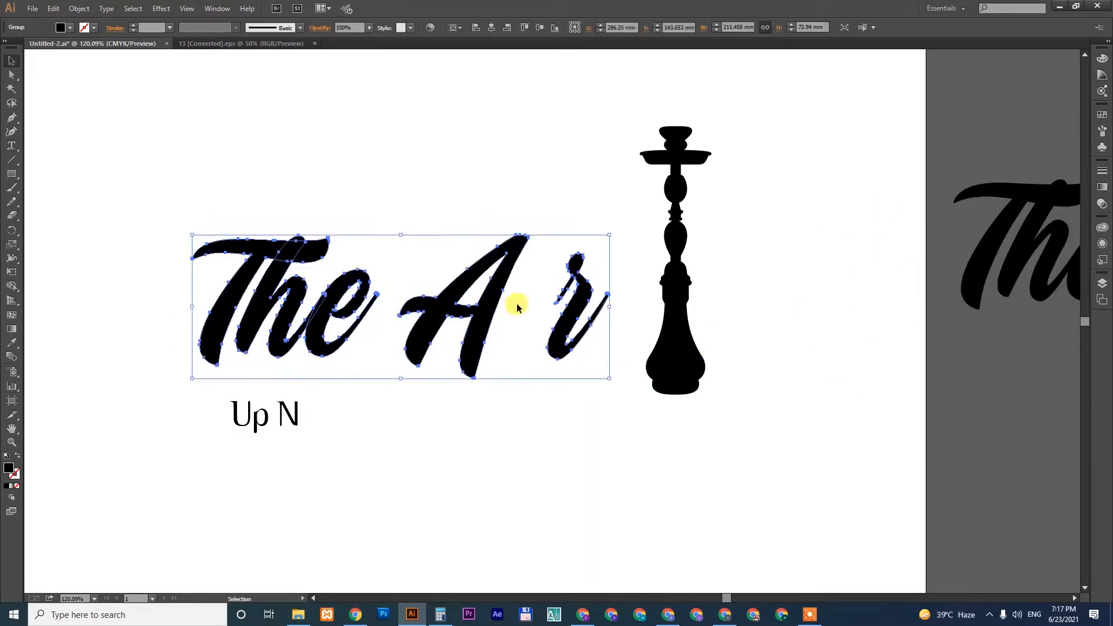
{"action": "right_click", "coordinate": [477, 310]}
{"action": "left_click", "coordinate": [507, 377]}
{"action": "left_click", "coordinate": [528, 417]}
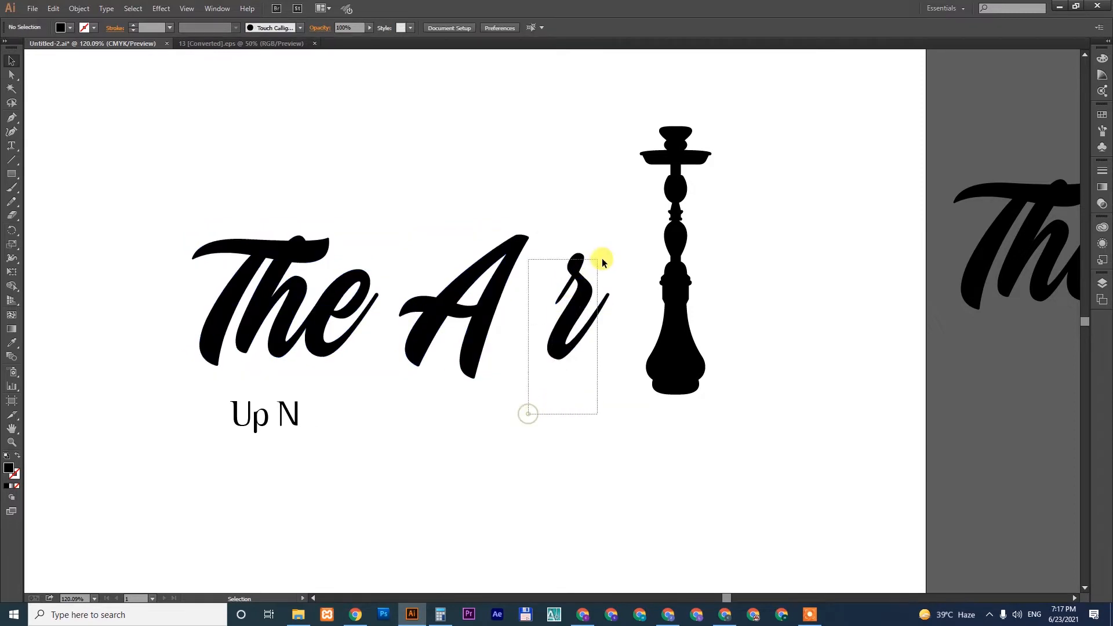
Fit the hookah between the outlined A and r as the letter i, placing the r close to its right side.
{"action": "left_click_drag", "start_coordinate": [602, 263], "coordinate": [604, 260]}
{"action": "mouse_move", "coordinate": [566, 345]}
{"action": "left_mouse_down"}
{"action": "mouse_move", "coordinate": [745, 345]}
{"action": "mouse_move", "coordinate": [566, 348]}
{"action": "left_mouse_up"}
{"action": "left_click", "coordinate": [689, 253]}
{"action": "left_click", "coordinate": [754, 356]}
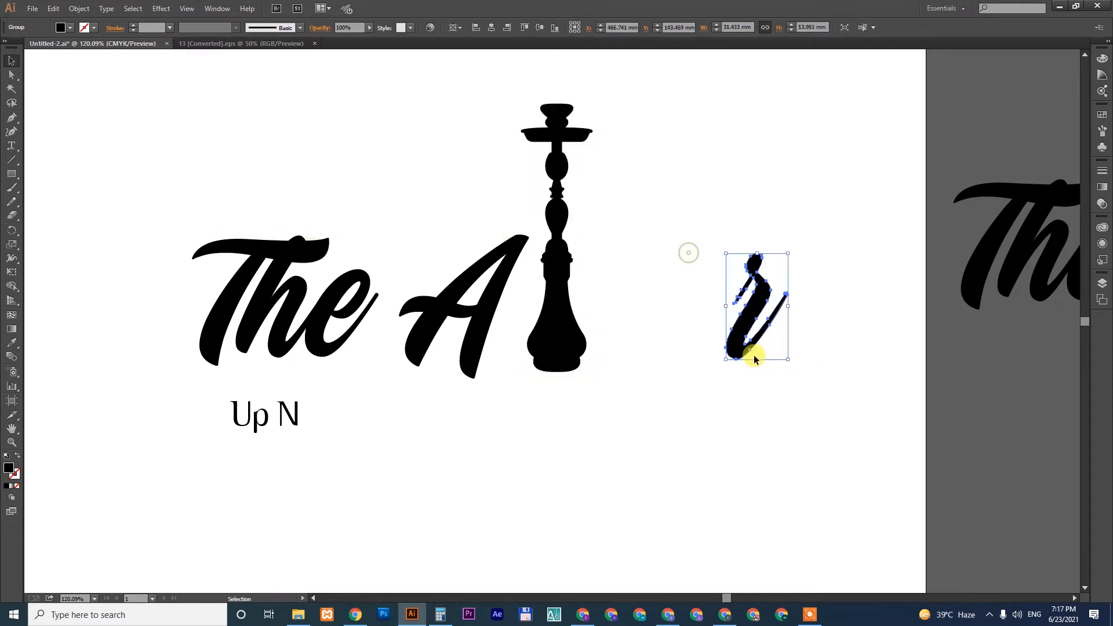
{"action": "left_click_drag", "start_coordinate": [739, 358], "coordinate": [622, 367]}
{"action": "left_click_drag", "start_coordinate": [661, 445], "coordinate": [710, 507]}
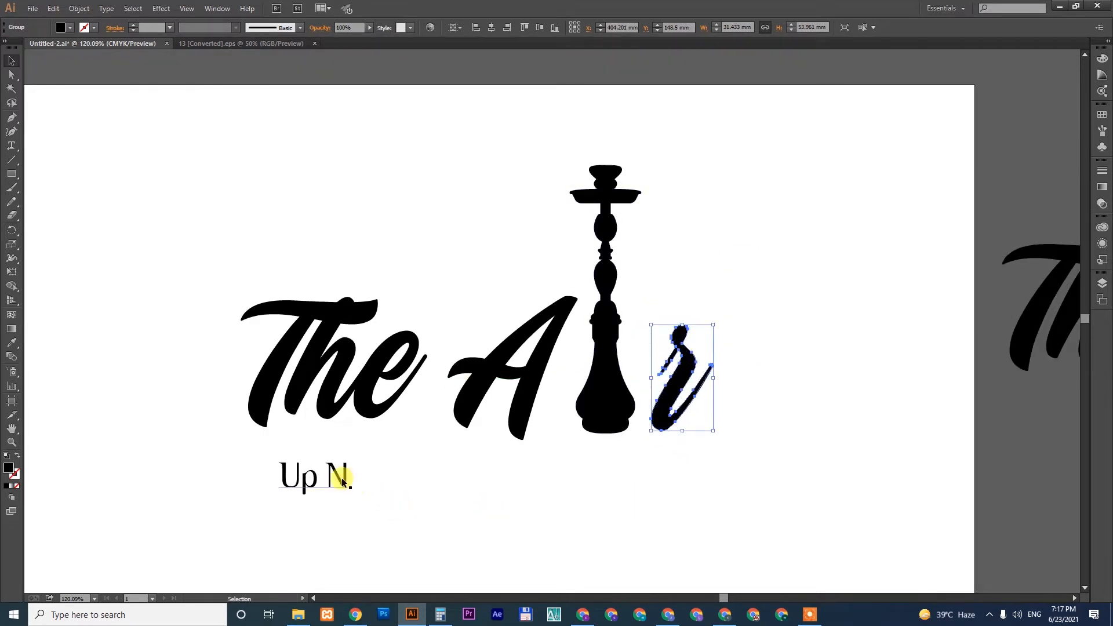
Move the Up N text above the outlined lettering and enlarge it to about 148.6 pt.
{"action": "left_click_drag", "start_coordinate": [344, 483], "coordinate": [481, 249]}
{"action": "left_click", "coordinate": [528, 387]}
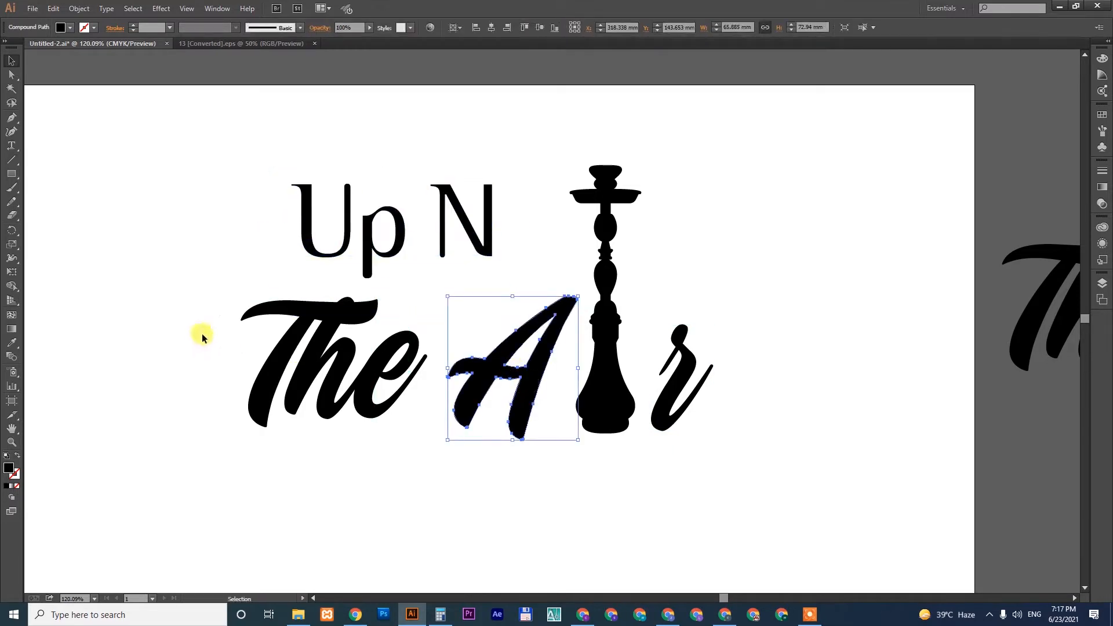
Delete the outlined The A r letters around the hookah, and move the spare text copy closer to the artboard.
{"action": "left_click_drag", "start_coordinate": [202, 337], "coordinate": [566, 447]}
{"action": "key", "text": "Delete"}
{"action": "left_click", "coordinate": [676, 367]}
{"action": "key", "text": "Delete"}
{"action": "left_click_drag", "start_coordinate": [1009, 291], "coordinate": [962, 288]}
Apply the spare The A r copy's Coolkids - Personal Use font and 216.2 pt size to the Up N text with the Eyedropper.
{"action": "left_click", "coordinate": [398, 241]}
{"action": "key", "text": "i"}
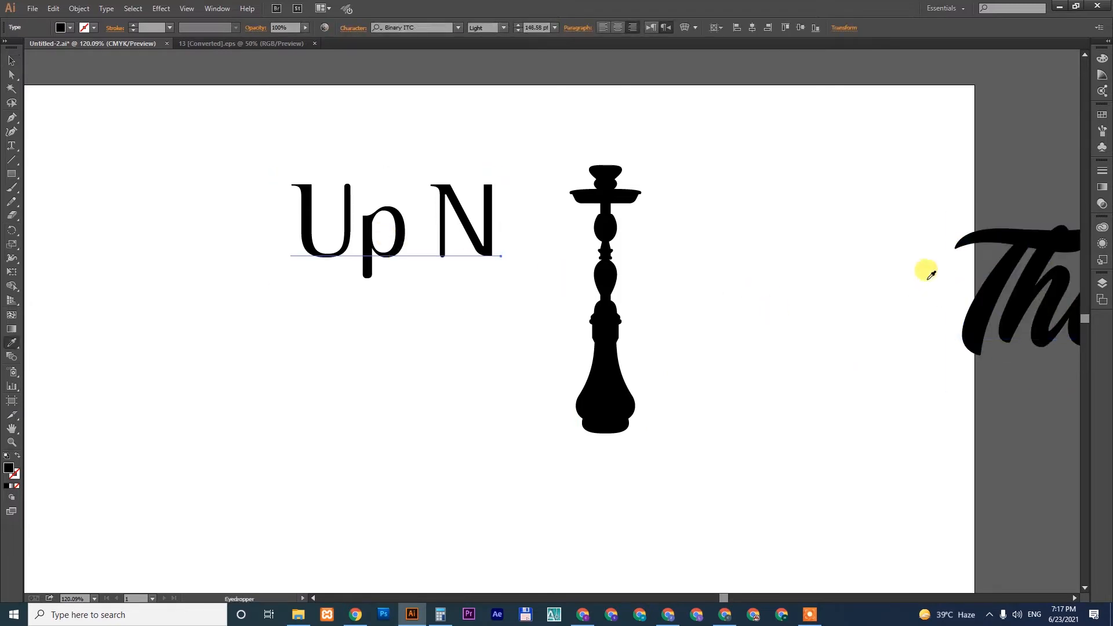
{"action": "left_click", "coordinate": [1010, 262]}
{"action": "key", "text": "v"}
{"action": "left_click_drag", "start_coordinate": [484, 290], "coordinate": [562, 284]}
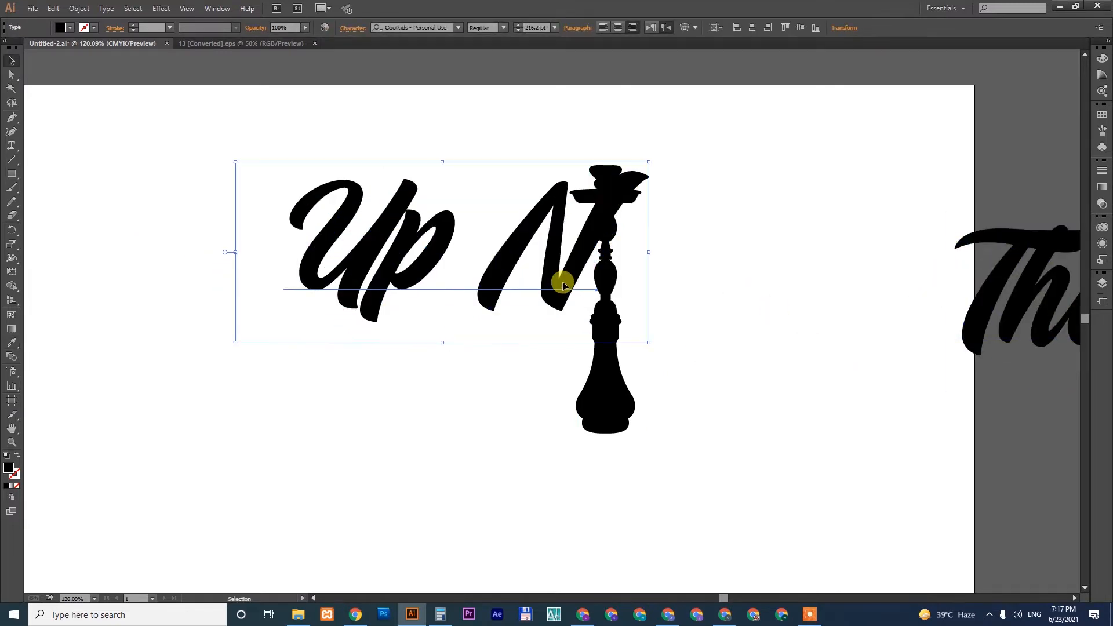
Try the Colonna MT, Dexaters Sillent and Florita Signature fonts on the Up N text, placing it left of the hookah.
{"action": "left_click", "coordinate": [458, 28]}
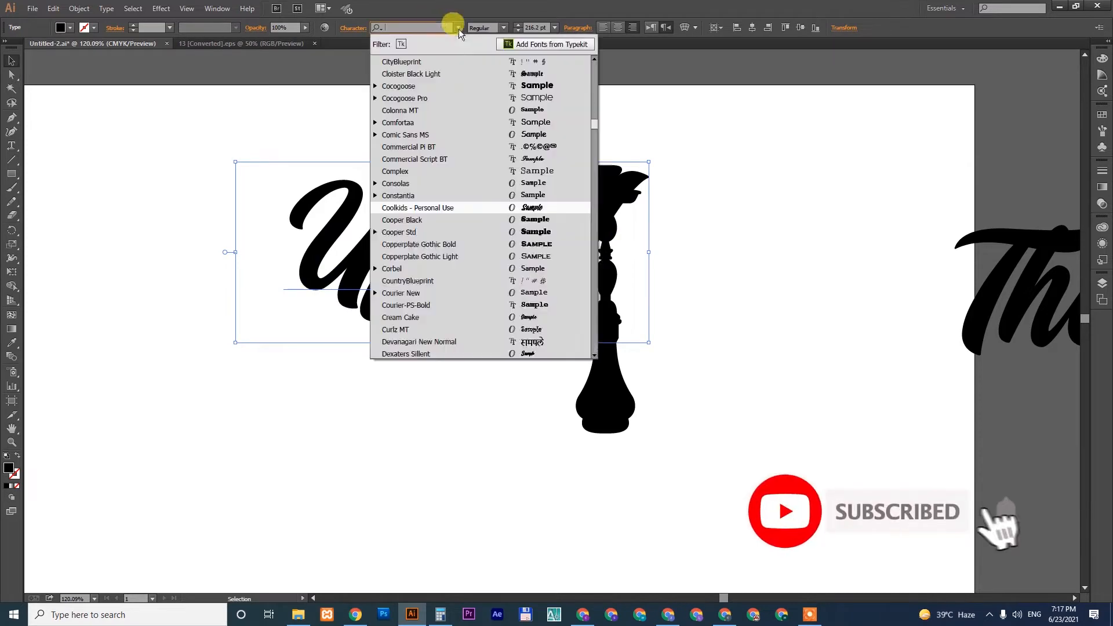
{"action": "left_click", "coordinate": [504, 110]}
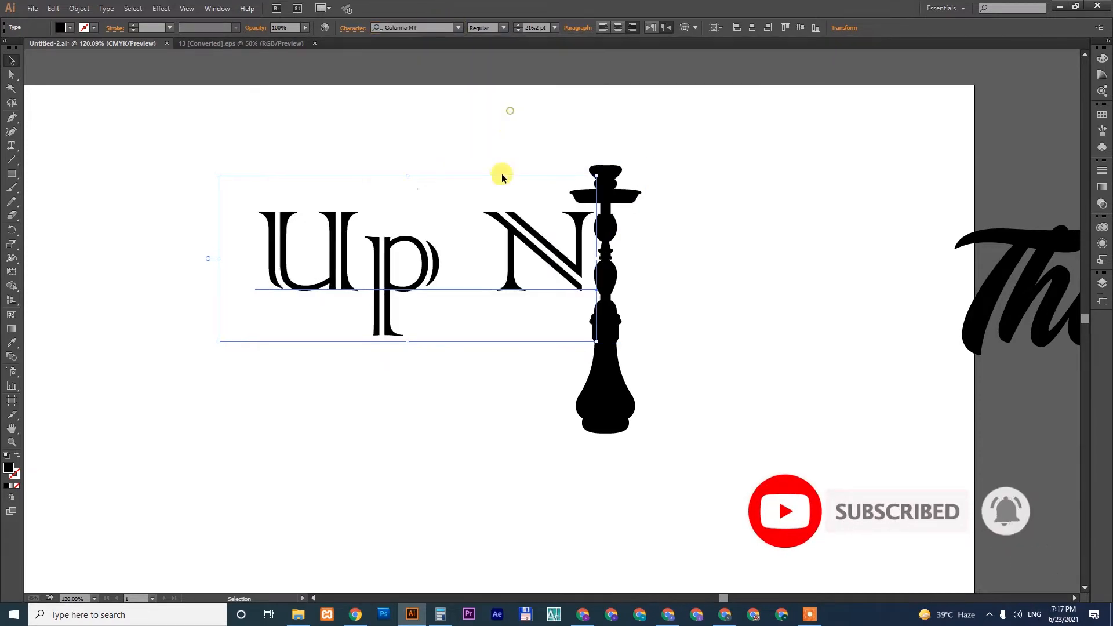
{"action": "left_click", "coordinate": [458, 27]}
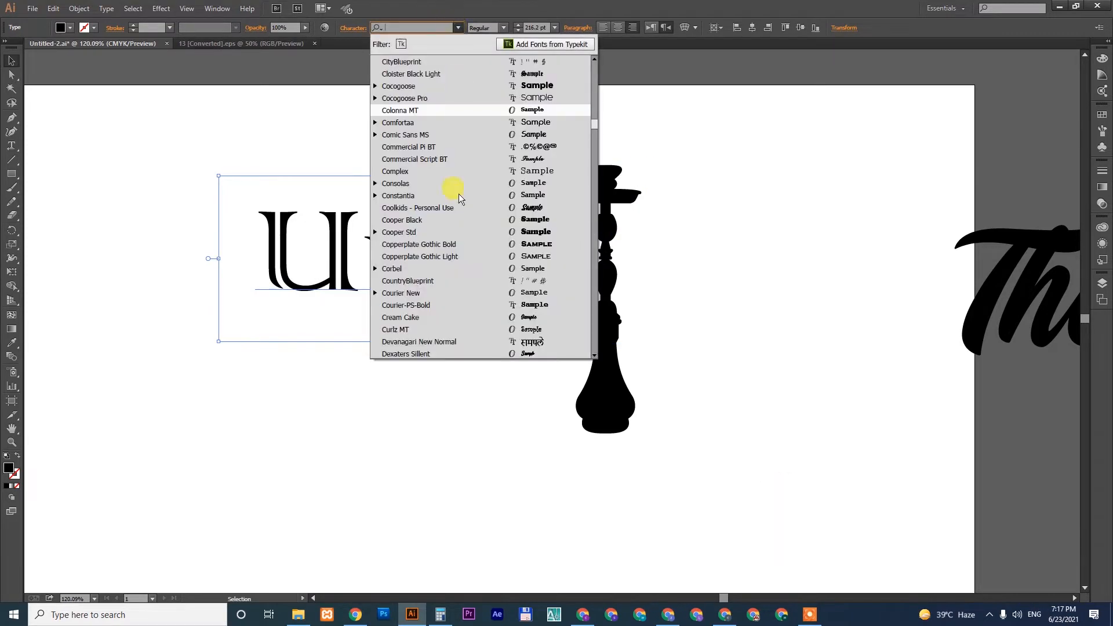
{"action": "scroll", "coordinate": [457, 246], "scroll_direction": "down", "scroll_amount": 7}
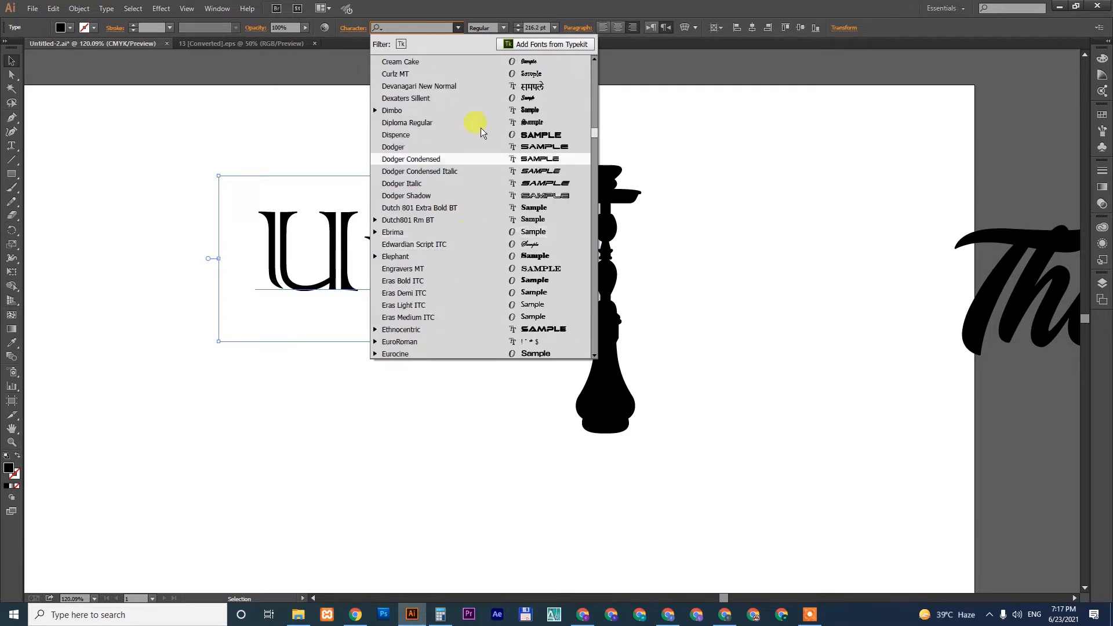
{"action": "left_click", "coordinate": [474, 102]}
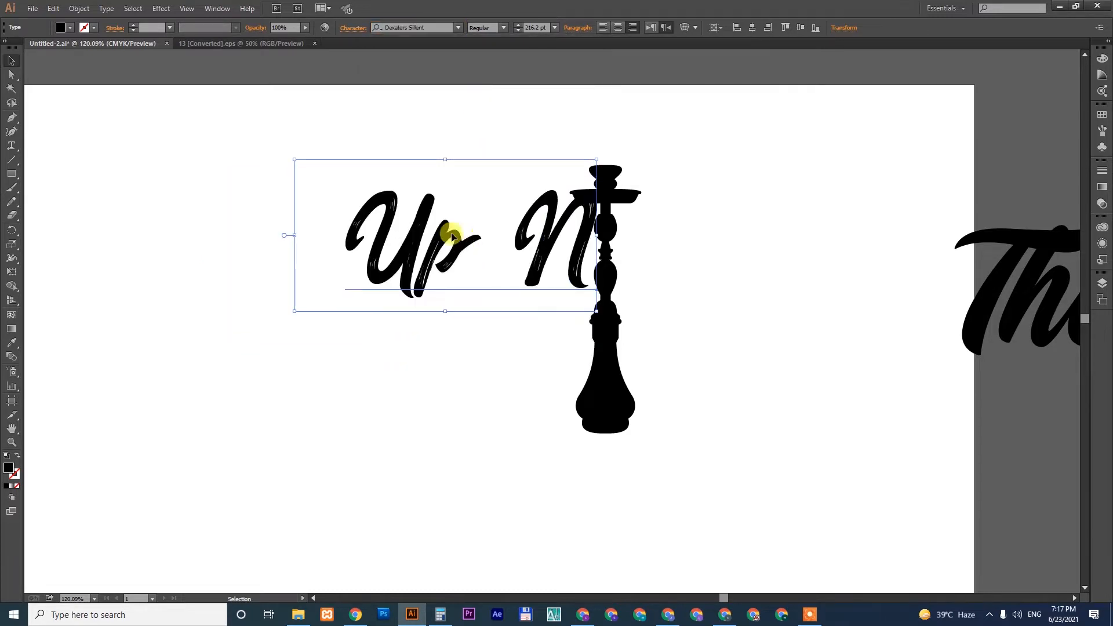
{"action": "key", "text": "t"}
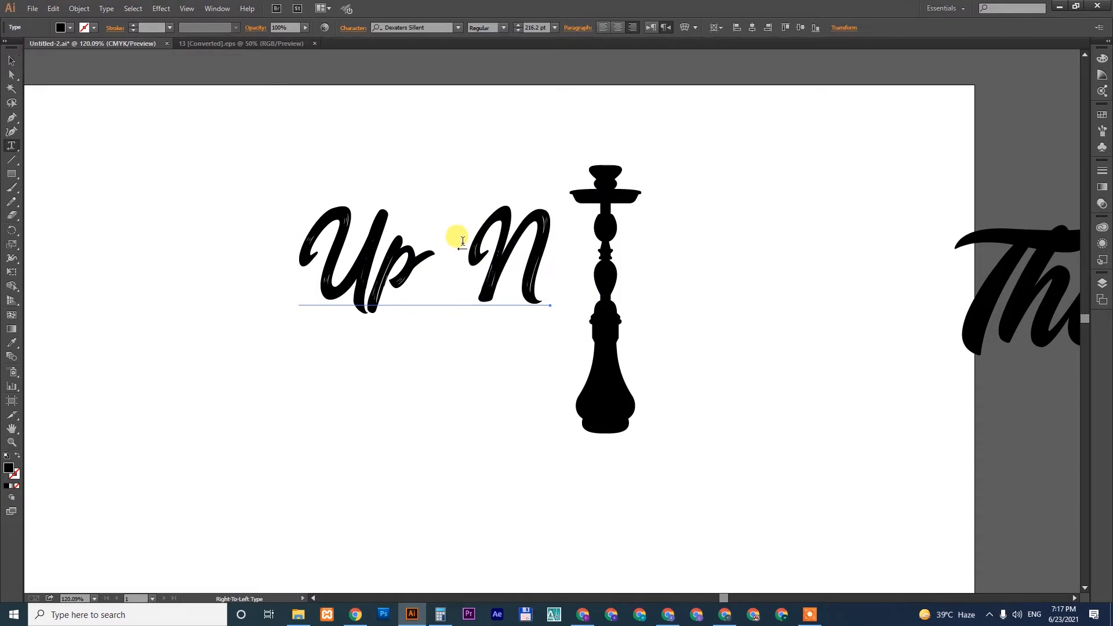
{"action": "left_click", "coordinate": [463, 241]}
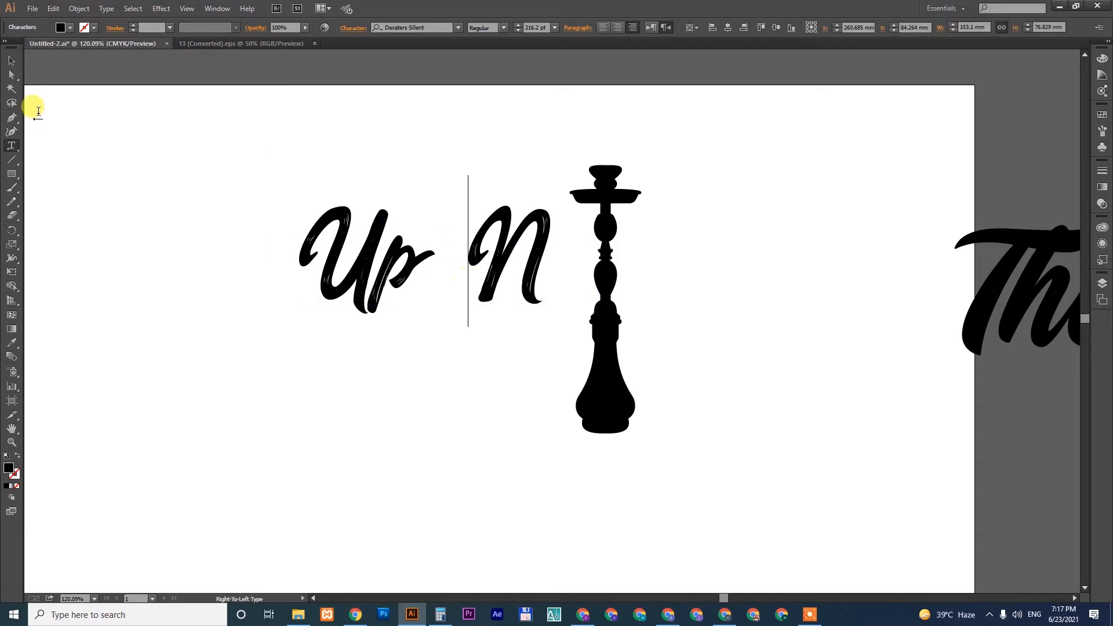
{"action": "left_click", "coordinate": [12, 60]}
{"action": "left_click", "coordinate": [454, 26]}
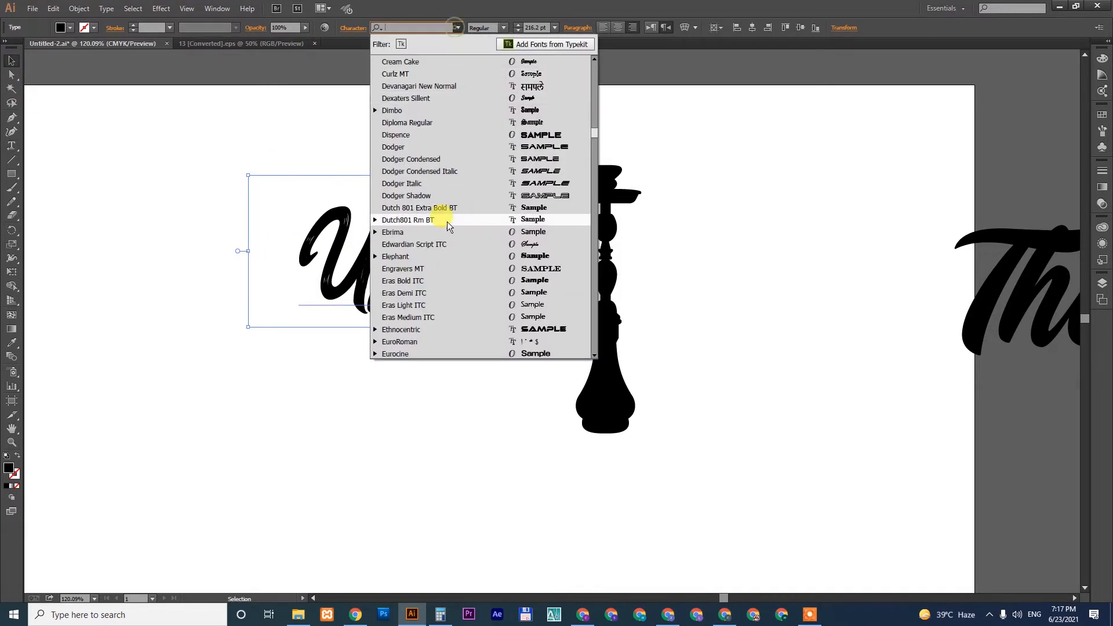
{"action": "scroll", "coordinate": [446, 223], "scroll_direction": "down", "scroll_amount": 3}
{"action": "left_click", "coordinate": [479, 170]}
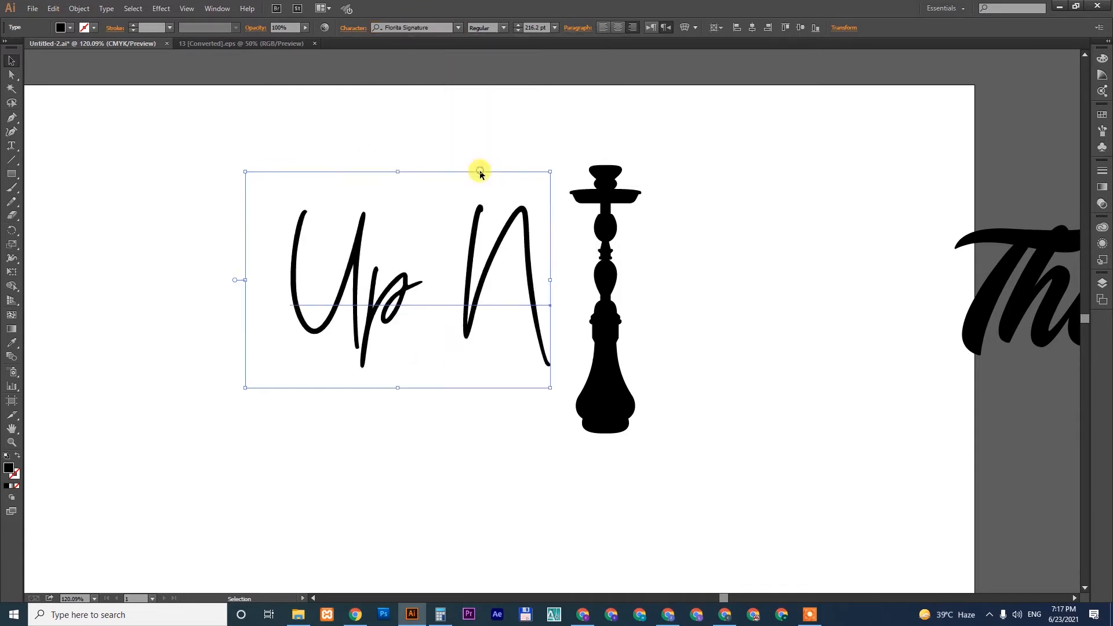
Set the Up N text in Gallisia Design Script and position it just left of the hookah's stem.
{"action": "left_click", "coordinate": [457, 27]}
{"action": "scroll", "coordinate": [470, 193], "scroll_direction": "down", "scroll_amount": 10}
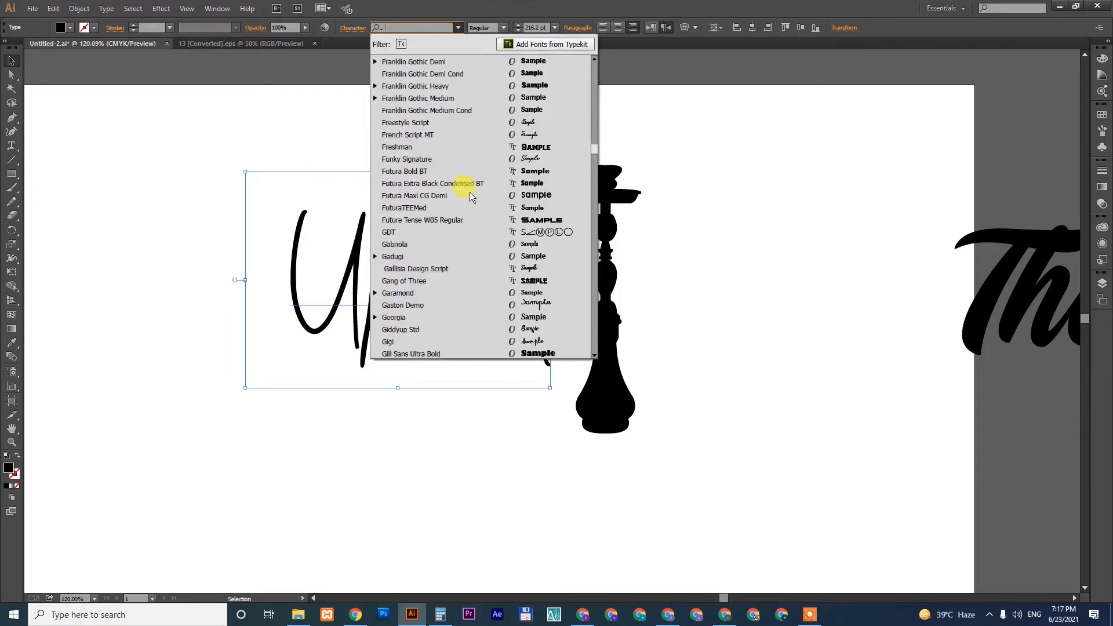
{"action": "left_click", "coordinate": [488, 158]}
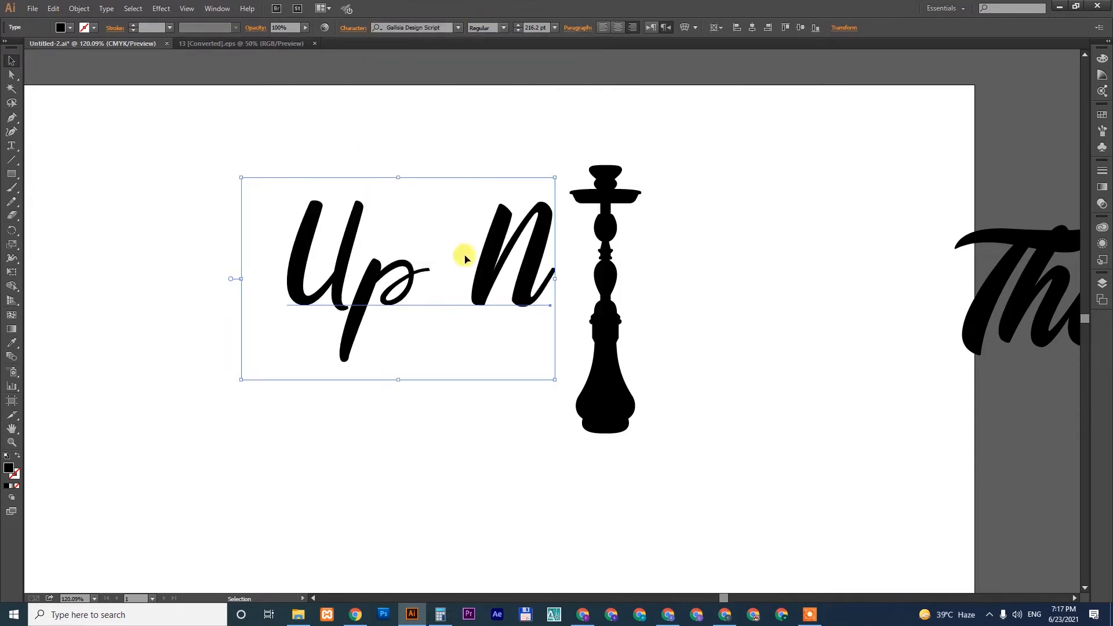
{"action": "left_click_drag", "start_coordinate": [493, 237], "coordinate": [482, 272]}
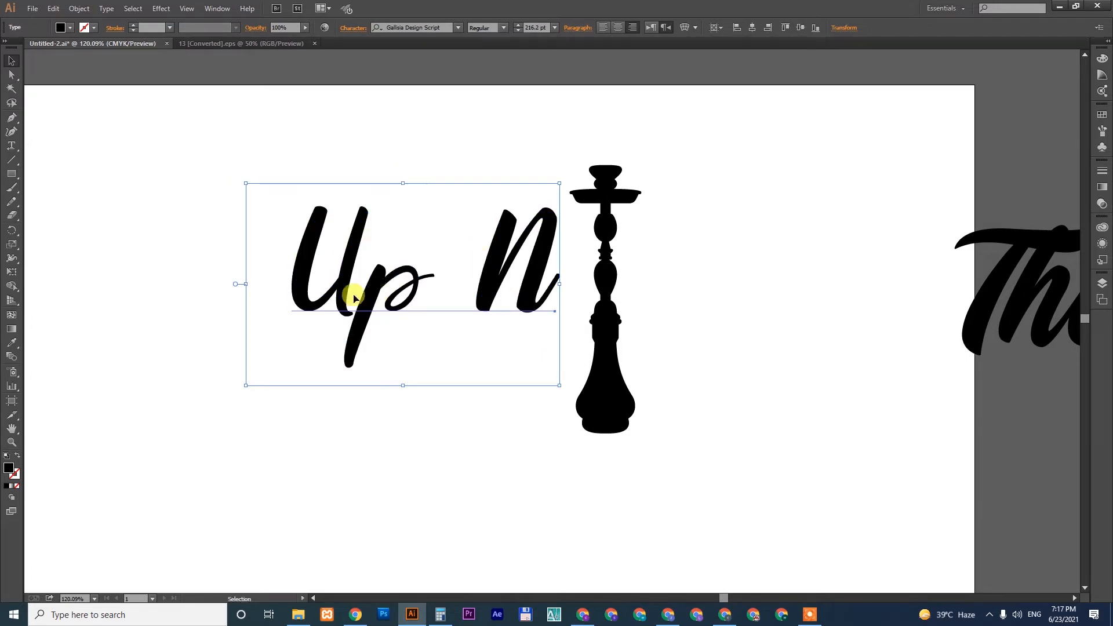
Place a spare copy of the Up N text at the artboard's upper right, above the spare The A r text.
{"action": "left_click_drag", "start_coordinate": [353, 298], "coordinate": [831, 182], "text": "alt"}
{"action": "left_click", "coordinate": [391, 283]}
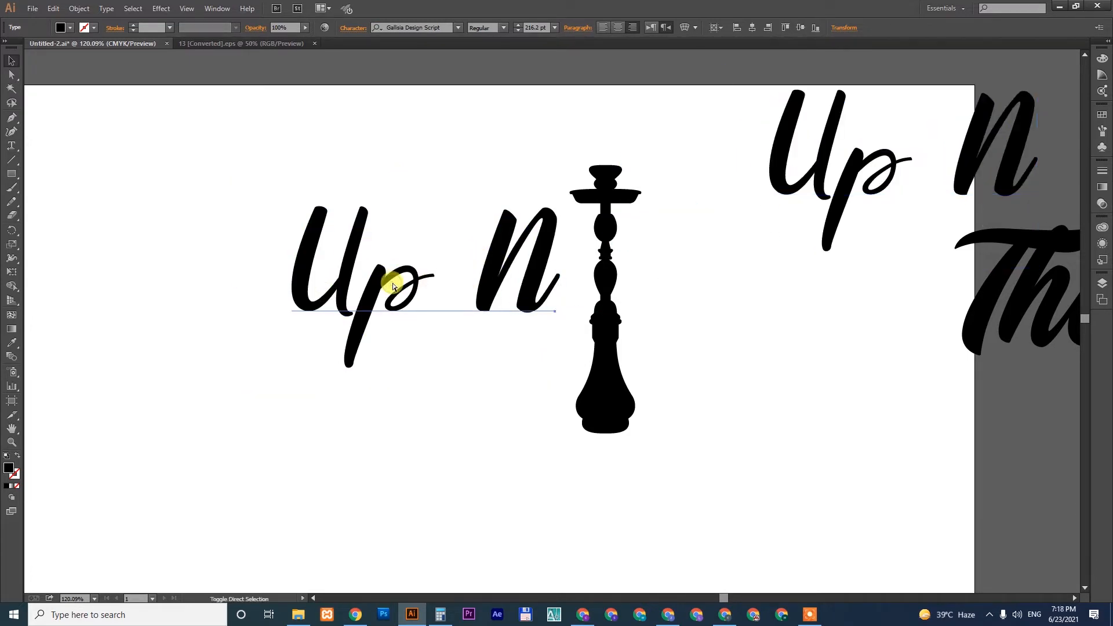
Convert the Up N text beside the hookah to outlines and ungroup it into separate letter shapes.
{"action": "key", "text": "ctrl+shift+o"}
{"action": "left_click_drag", "start_coordinate": [223, 145], "coordinate": [763, 413], "text": "ctrl"}
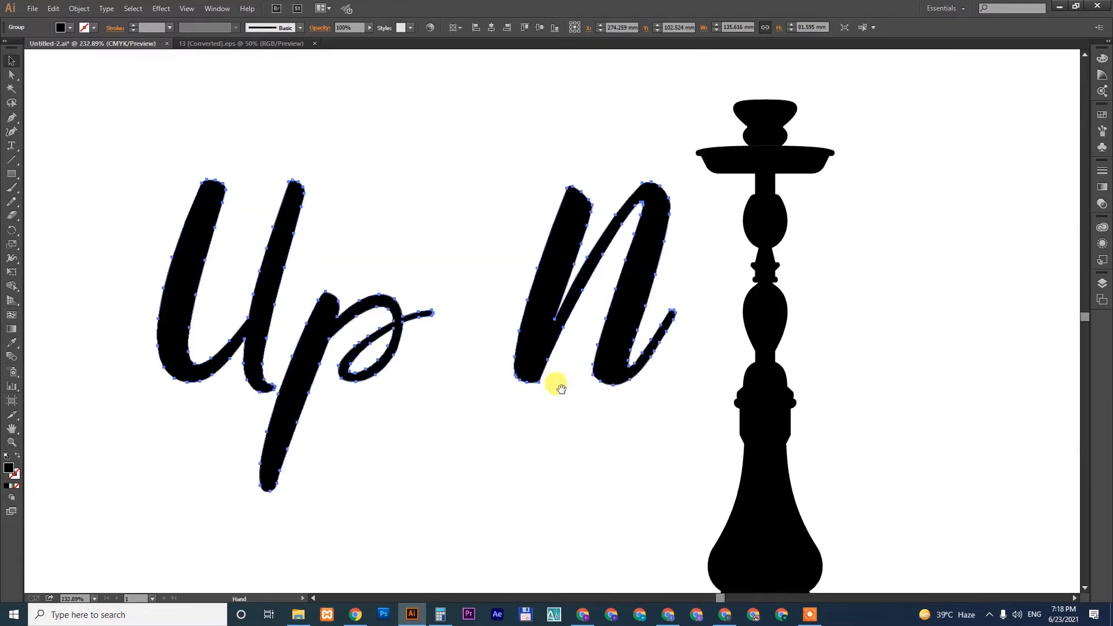
{"action": "left_click_drag", "start_coordinate": [560, 388], "coordinate": [499, 358]}
{"action": "right_click", "coordinate": [479, 299]}
{"action": "left_click", "coordinate": [512, 367]}
{"action": "left_click", "coordinate": [444, 399]}
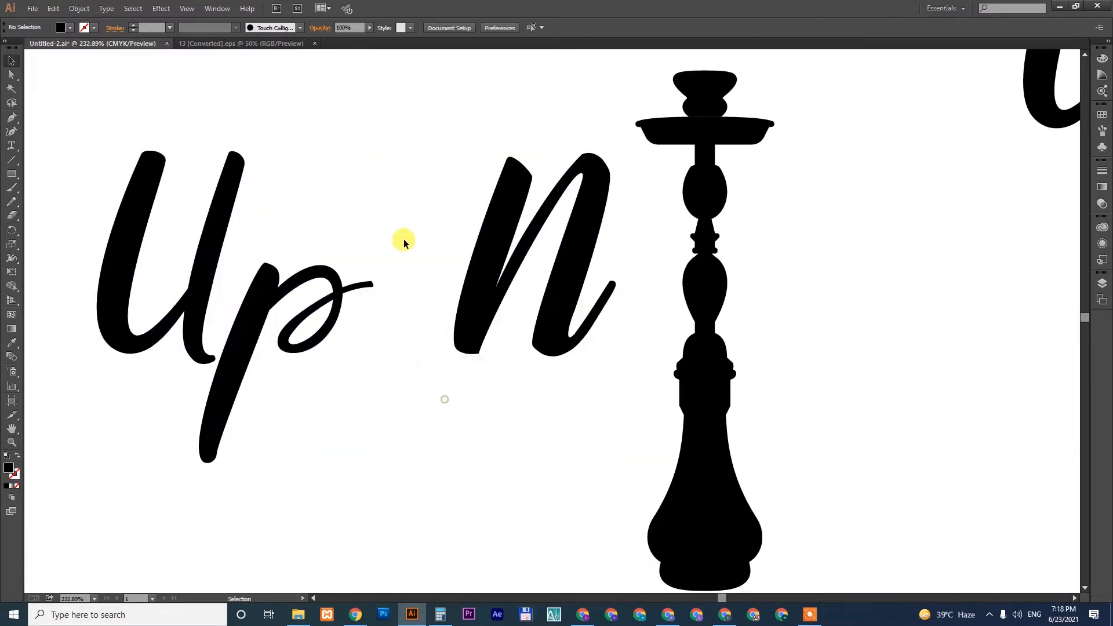
Move the N closer to Up, and position the whole Up N lettering just left of the hookah's upper stem.
{"action": "left_click", "coordinate": [554, 340]}
{"action": "left_click_drag", "start_coordinate": [468, 323], "coordinate": [402, 340]}
{"action": "left_click_drag", "start_coordinate": [104, 81], "coordinate": [468, 367]}
{"action": "left_click_drag", "start_coordinate": [409, 323], "coordinate": [477, 333]}
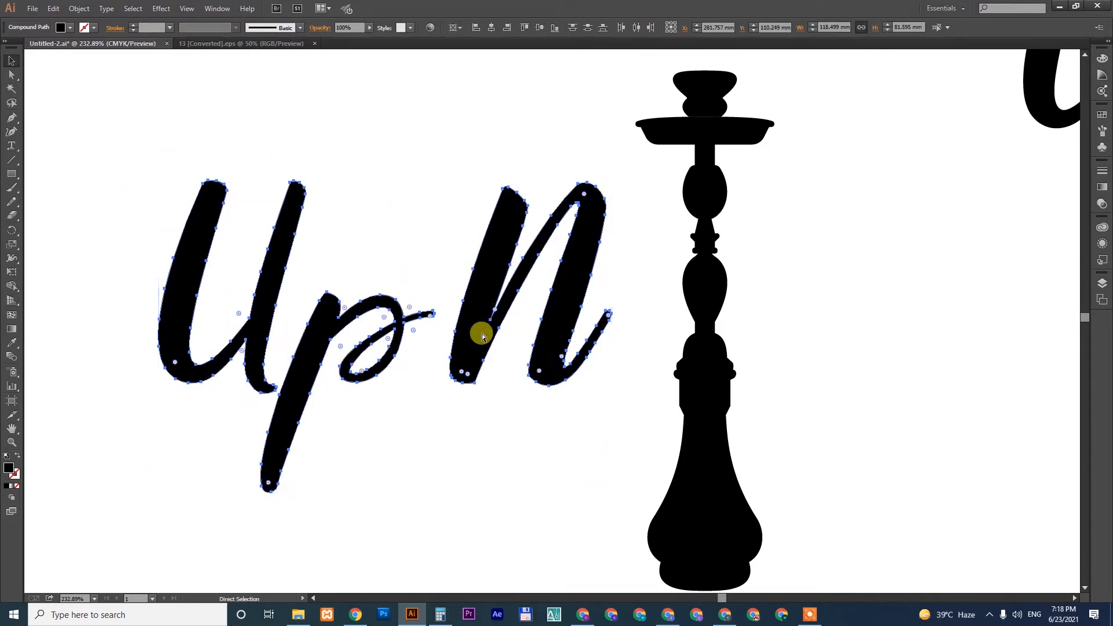
{"action": "key", "text": "ctrl+minus"}
{"action": "key", "text": "ctrl+minus"}
{"action": "key", "text": "ctrl+minus"}
{"action": "key", "text": "ctrl+minus"}
{"action": "left_click_drag", "start_coordinate": [616, 374], "coordinate": [698, 414]}
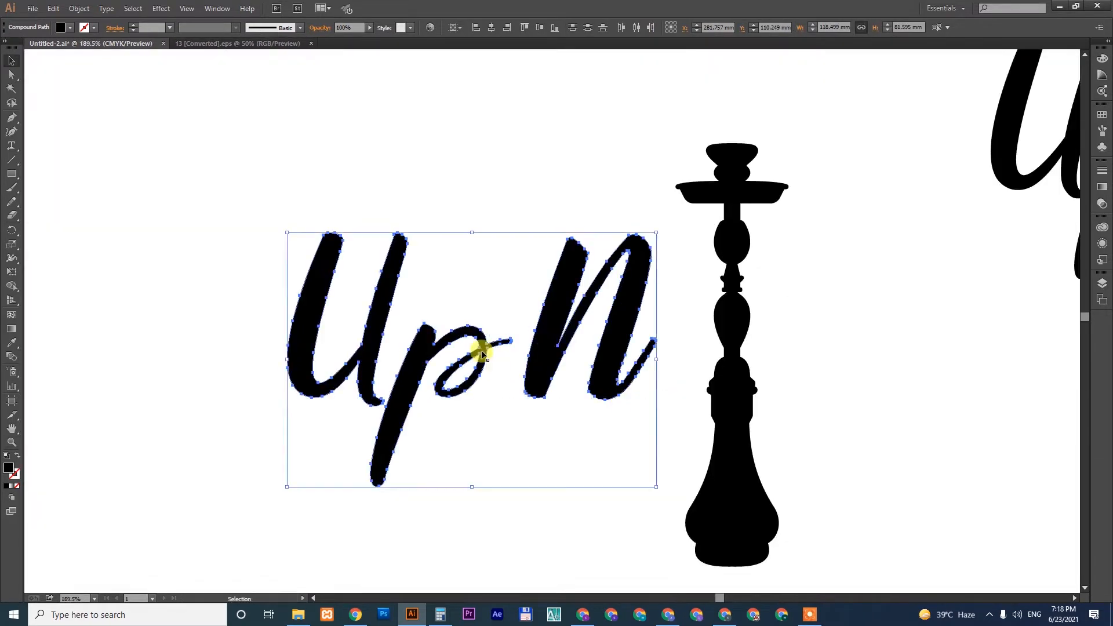
{"action": "left_click_drag", "start_coordinate": [549, 332], "coordinate": [554, 283]}
{"action": "key", "text": "ctrl+minus"}
{"action": "key", "text": "ctrl+minus"}
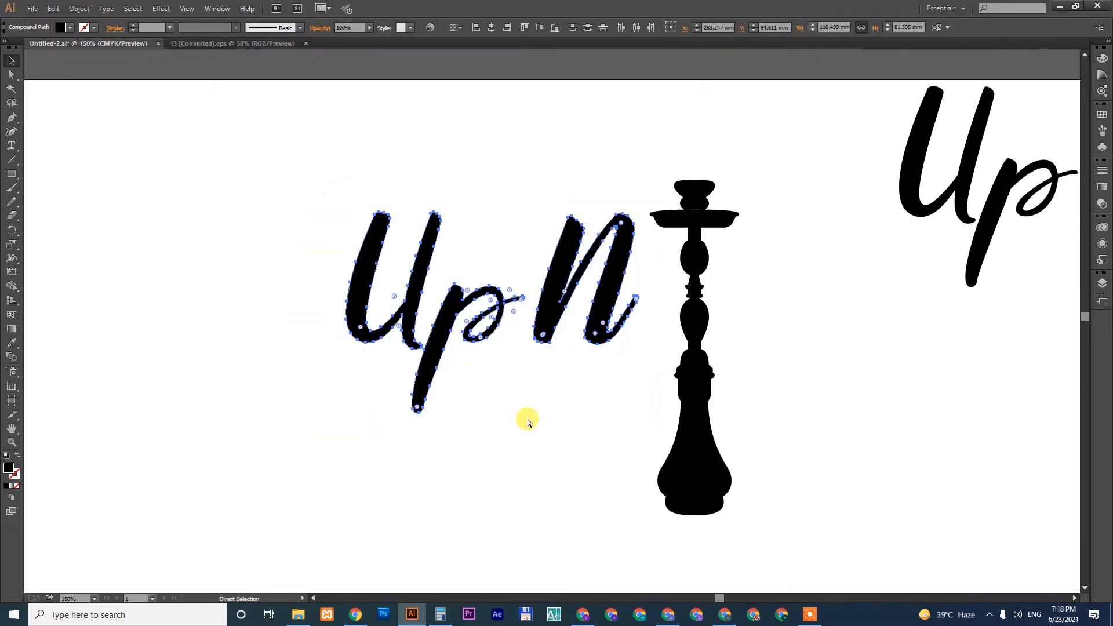
Place a copy of the spare The A r text below the Up N lettering, overlapping the hookah's base.
{"action": "left_click_drag", "start_coordinate": [698, 424], "coordinate": [600, 382]}
{"action": "left_click_drag", "start_coordinate": [898, 303], "coordinate": [836, 292]}
{"action": "left_click", "coordinate": [425, 376]}
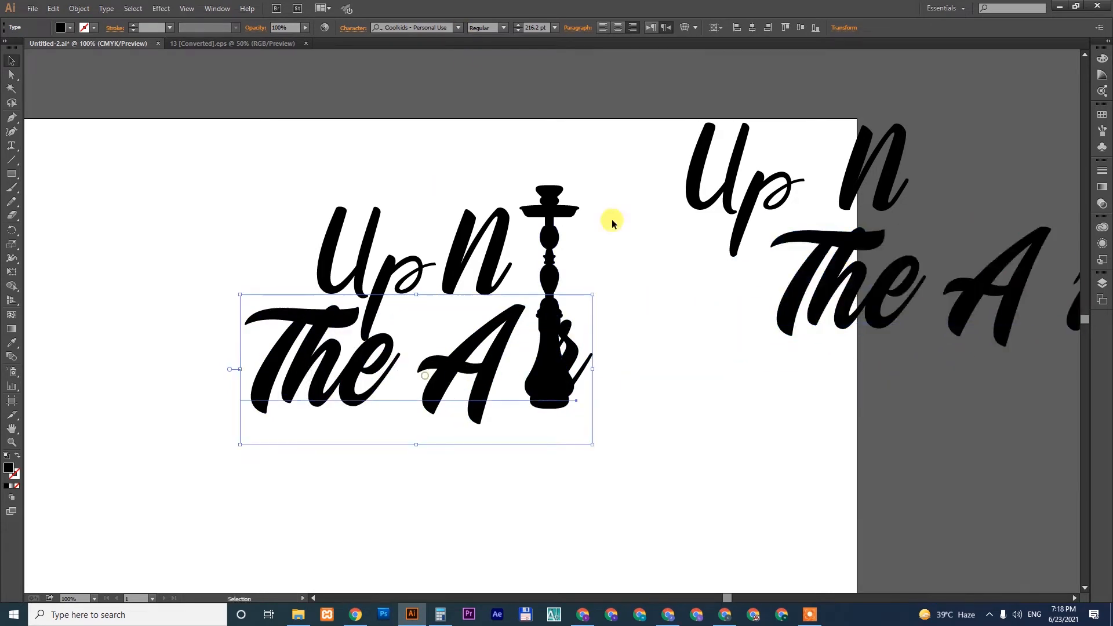
Set the The A r text over the hookah's base in the Dispence font and scale it to 147.97 pt.
{"action": "left_click", "coordinate": [458, 28]}
{"action": "scroll", "coordinate": [470, 263], "scroll_direction": "down", "scroll_amount": 10}
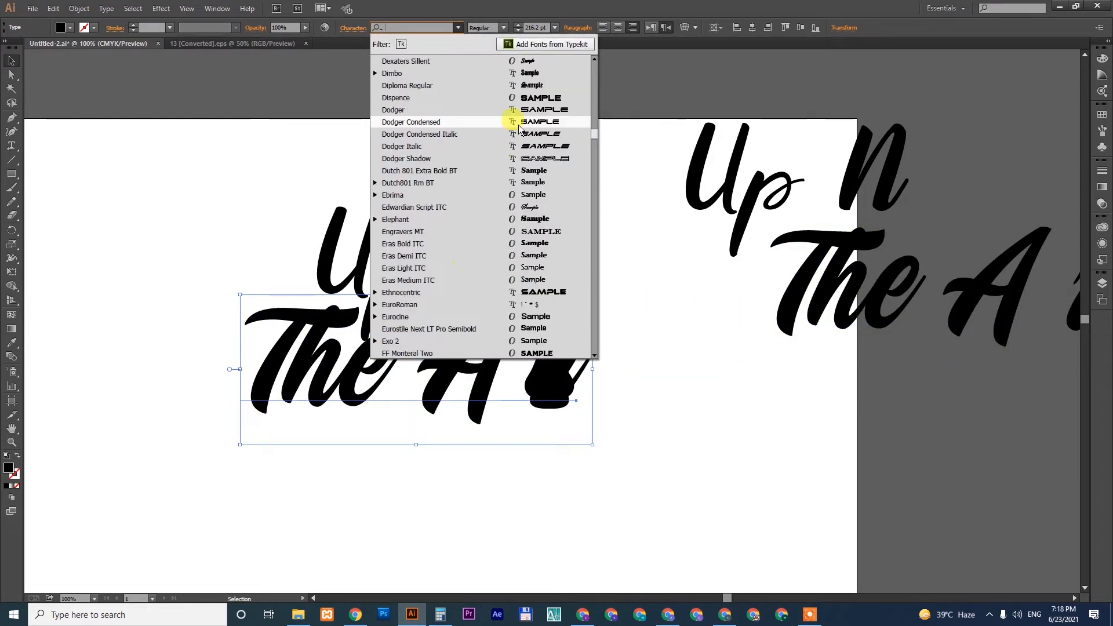
{"action": "left_click", "coordinate": [522, 98]}
{"action": "left_click_drag", "start_coordinate": [475, 353], "coordinate": [717, 421]}
{"action": "left_click_drag", "start_coordinate": [816, 480], "coordinate": [603, 398]}
{"action": "key", "text": "t"}
{"action": "left_click", "coordinate": [574, 399]}
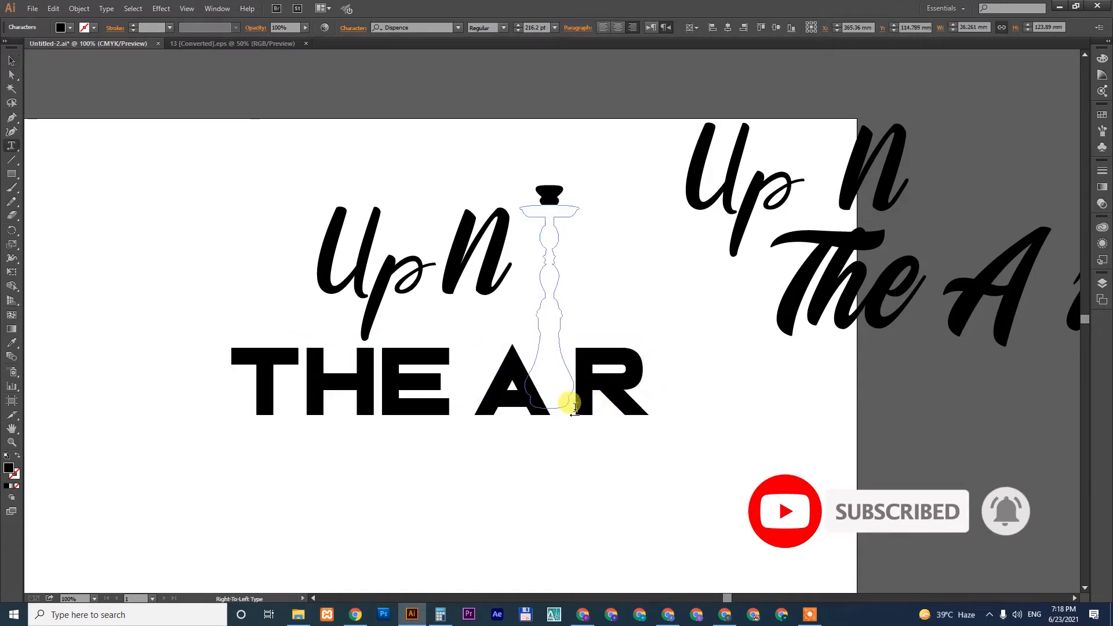
{"action": "left_click", "coordinate": [12, 58]}
{"action": "key", "text": "ctrl+z"}
Move the THE A R text below the hookah and place a spare copy of it at the artboard's right edge.
{"action": "left_click", "coordinate": [348, 360]}
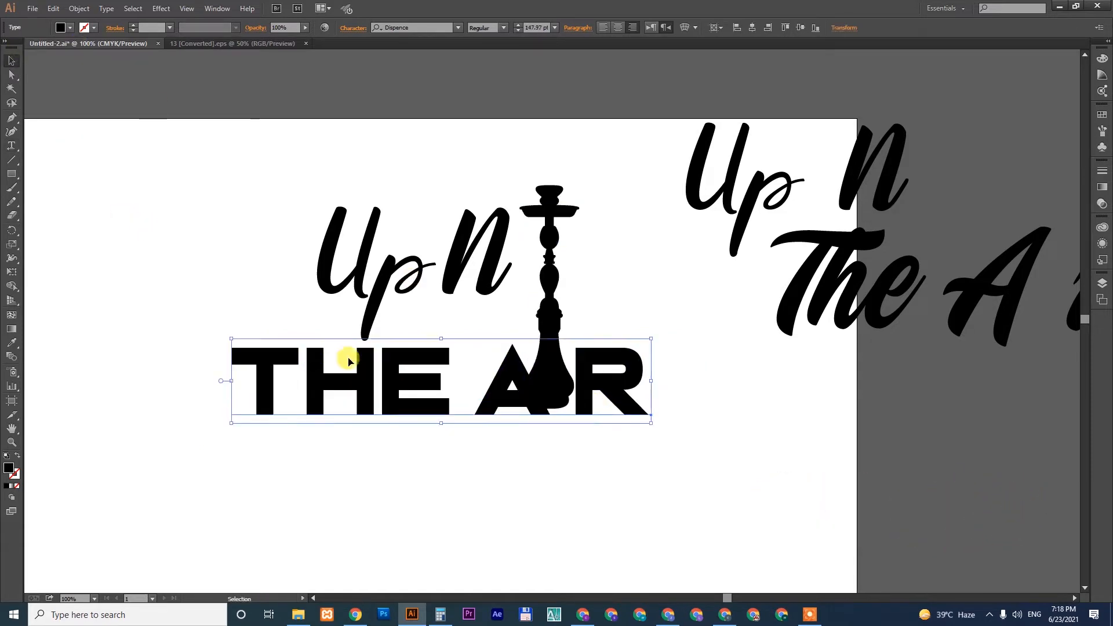
{"action": "left_click_drag", "start_coordinate": [599, 380], "coordinate": [613, 467]}
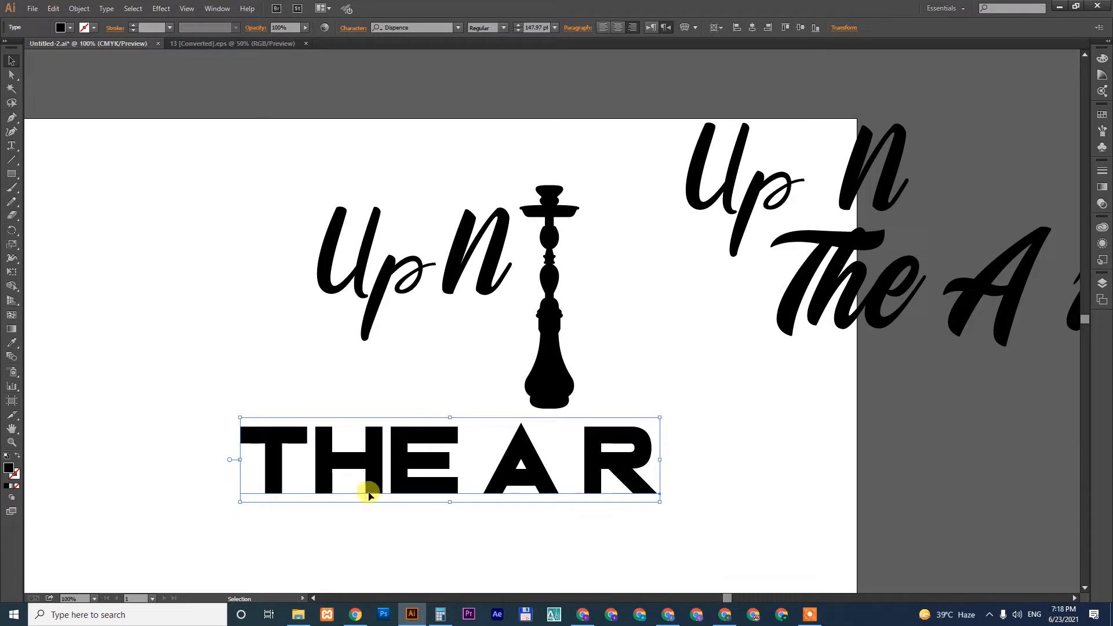
{"action": "left_click_drag", "start_coordinate": [300, 476], "coordinate": [826, 436]}
Convert the THE A R text below the hookah to outlines and ungroup its letters.
{"action": "left_click", "coordinate": [578, 491]}
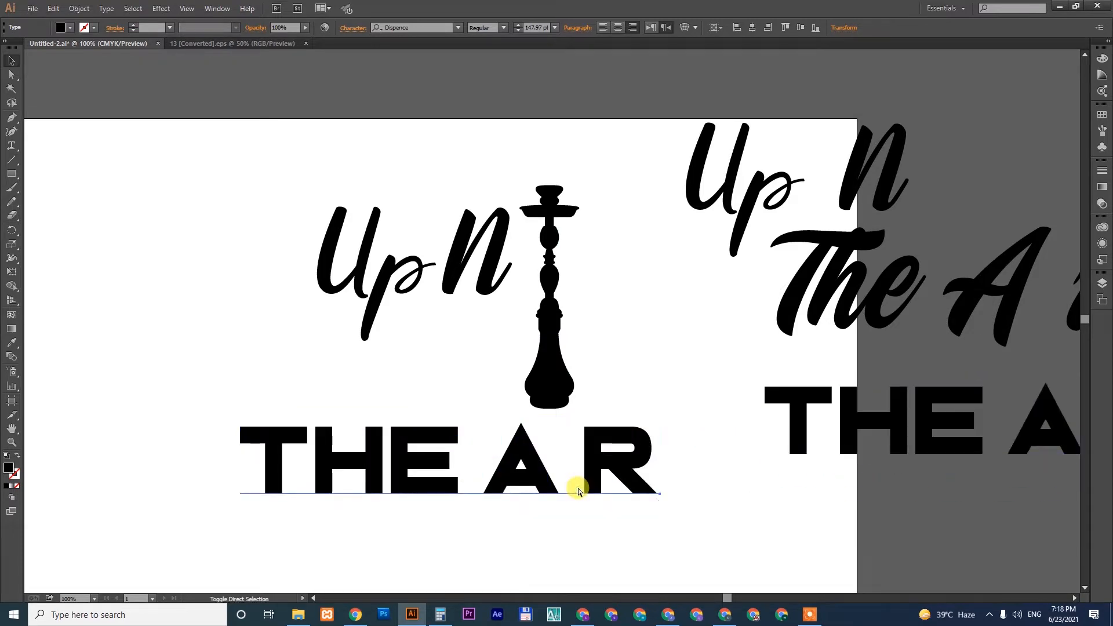
{"action": "key", "text": "ctrl+shift+o"}
{"action": "right_click", "coordinate": [596, 480]}
{"action": "left_click", "coordinate": [649, 528]}
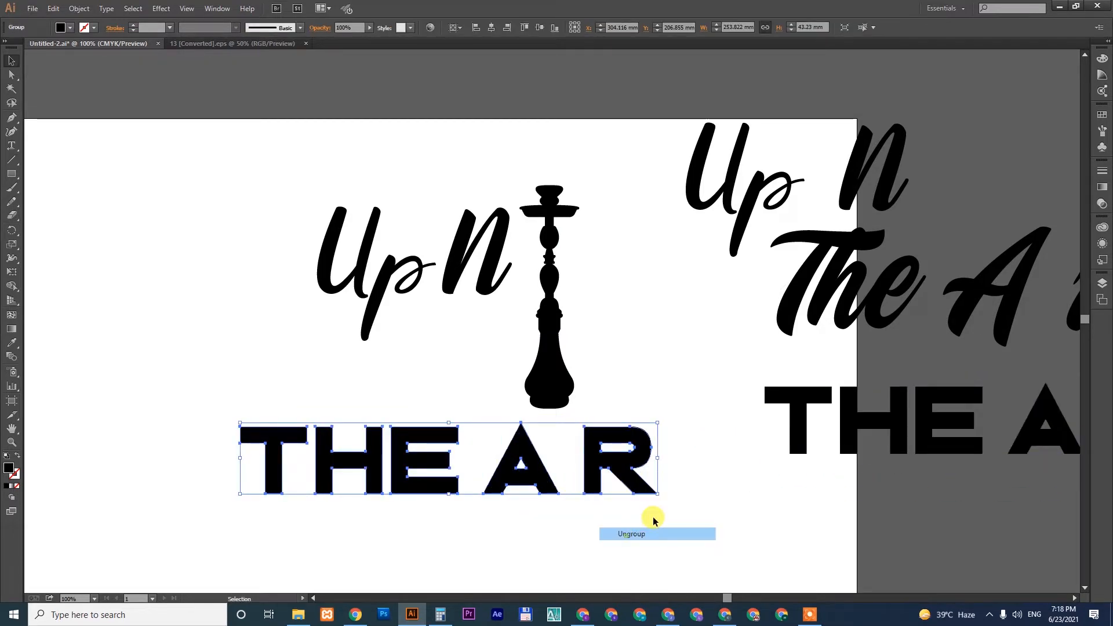
{"action": "left_click", "coordinate": [641, 486]}
{"action": "left_click", "coordinate": [609, 471]}
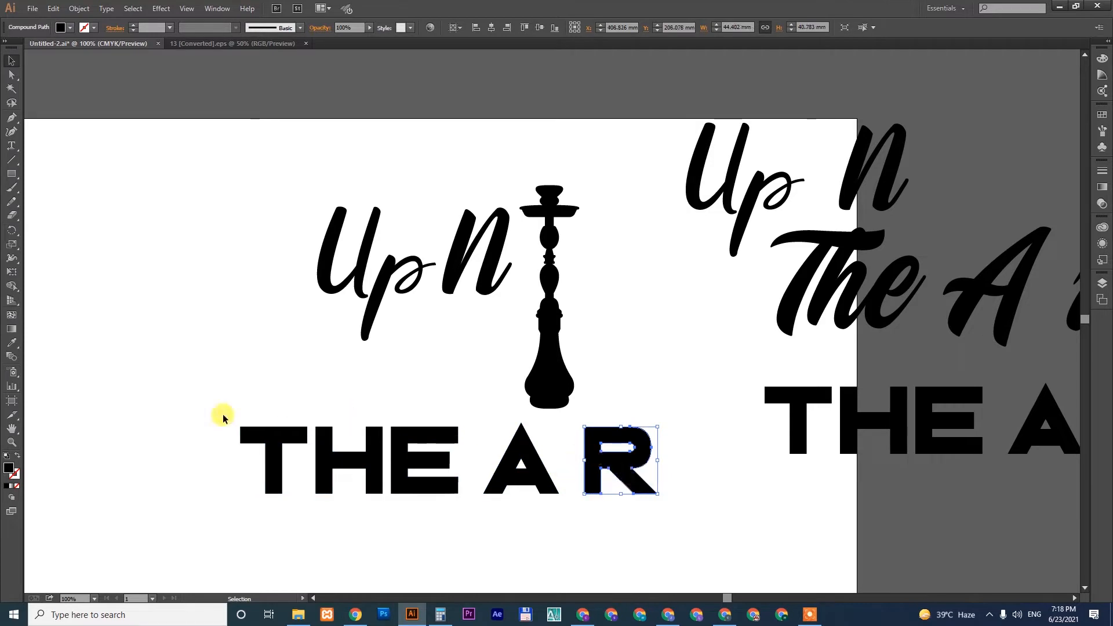
Move the THE A R letters up so the hookah's base stands between the A and the R.
{"action": "left_click_drag", "start_coordinate": [181, 442], "coordinate": [664, 513]}
{"action": "left_click_drag", "start_coordinate": [616, 477], "coordinate": [617, 380]}
{"action": "left_click", "coordinate": [568, 445]}
{"action": "left_click", "coordinate": [609, 437]}
Enlarge the Up N lettering to about 152 mm wide and place it above THE A, just left of the hookah's stem.
{"action": "key", "text": "z"}
{"action": "left_click_drag", "start_coordinate": [197, 162], "coordinate": [708, 466]}
{"action": "key", "text": "v"}
{"action": "left_click_drag", "start_coordinate": [224, 84], "coordinate": [612, 235]}
{"action": "left_click_drag", "start_coordinate": [545, 232], "coordinate": [481, 227]}
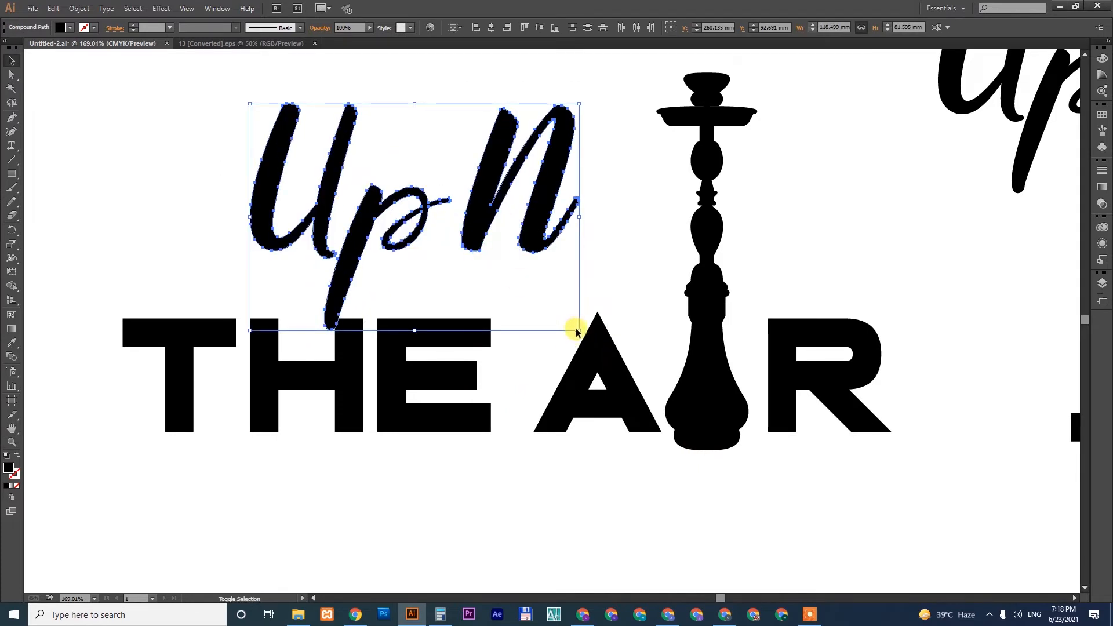
{"action": "left_click_drag", "start_coordinate": [579, 330], "coordinate": [626, 363]}
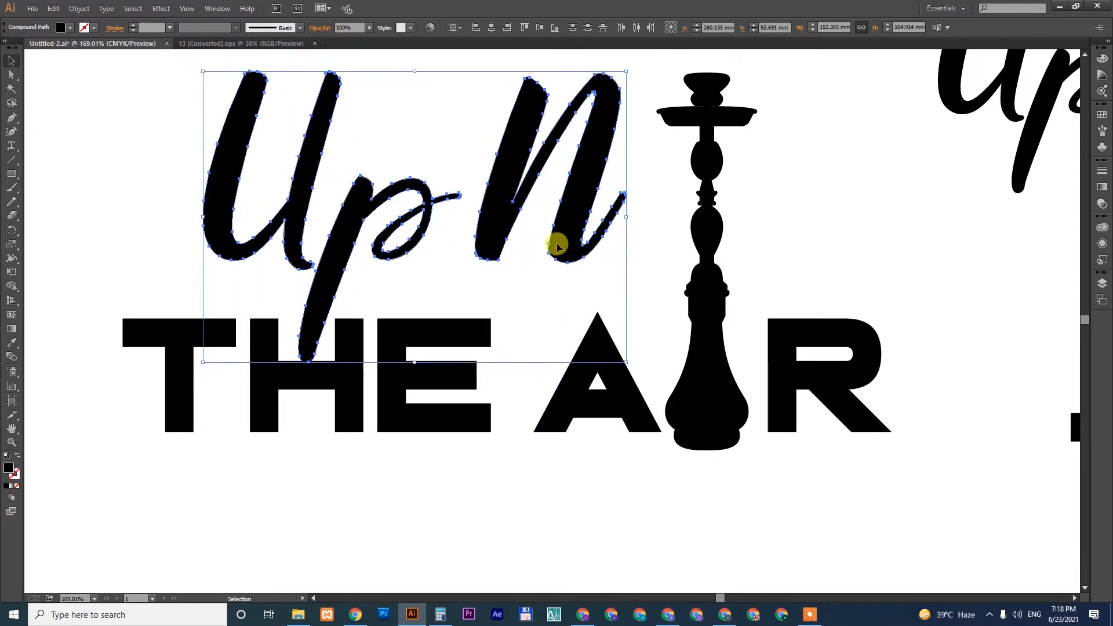
{"action": "left_click_drag", "start_coordinate": [568, 240], "coordinate": [568, 242]}
{"action": "key", "text": "ctrl+minus"}
{"action": "key", "text": "ctrl+minus"}
{"action": "key", "text": "ctrl+minus"}
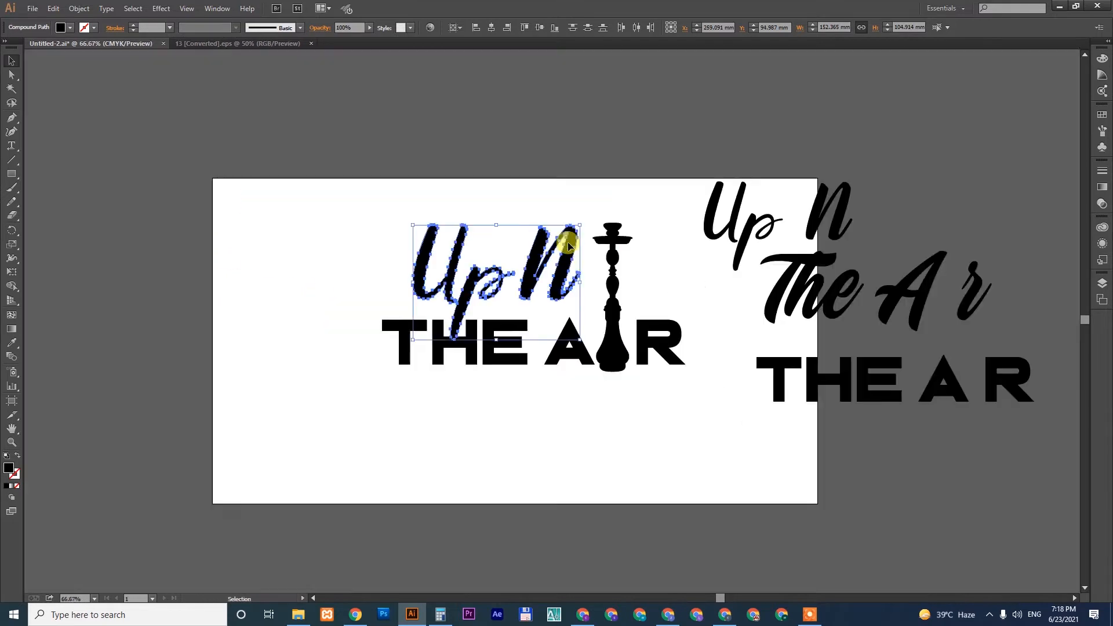
{"action": "left_click_drag", "start_coordinate": [619, 306], "coordinate": [574, 327]}
Switch to the 13 [Converted].eps document and ungroup the smoke wisps beside the tall hookah.
{"action": "left_click", "coordinate": [221, 44]}
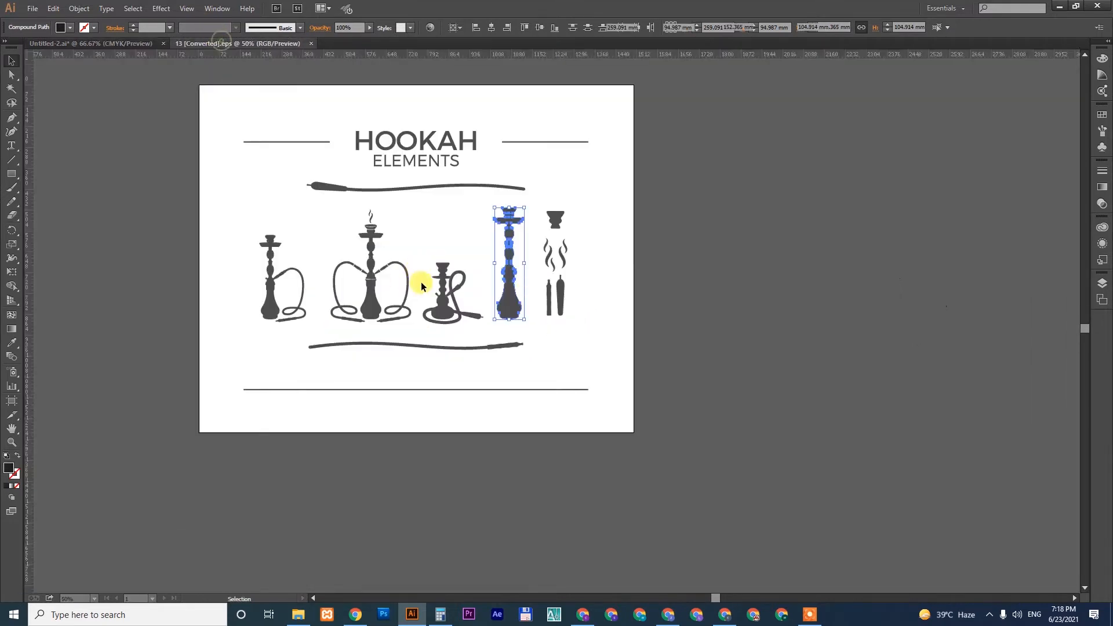
{"action": "left_click_drag", "start_coordinate": [481, 205], "coordinate": [675, 347]}
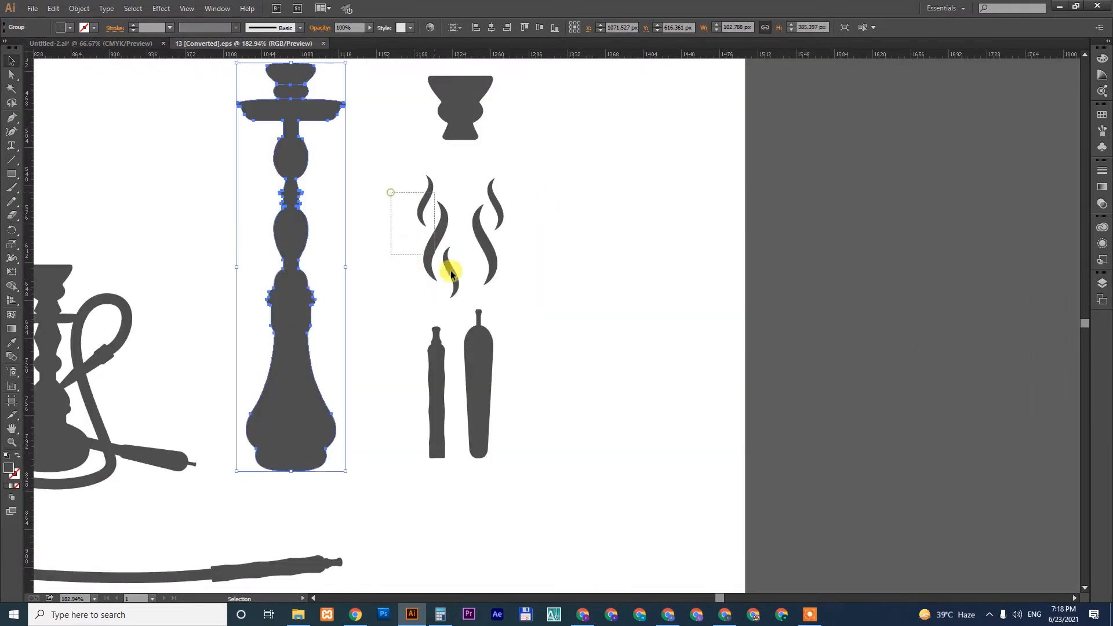
{"action": "left_click_drag", "start_coordinate": [451, 274], "coordinate": [517, 278]}
{"action": "right_click", "coordinate": [489, 236]}
{"action": "left_click", "coordinate": [526, 310]}
{"action": "left_click", "coordinate": [406, 218]}
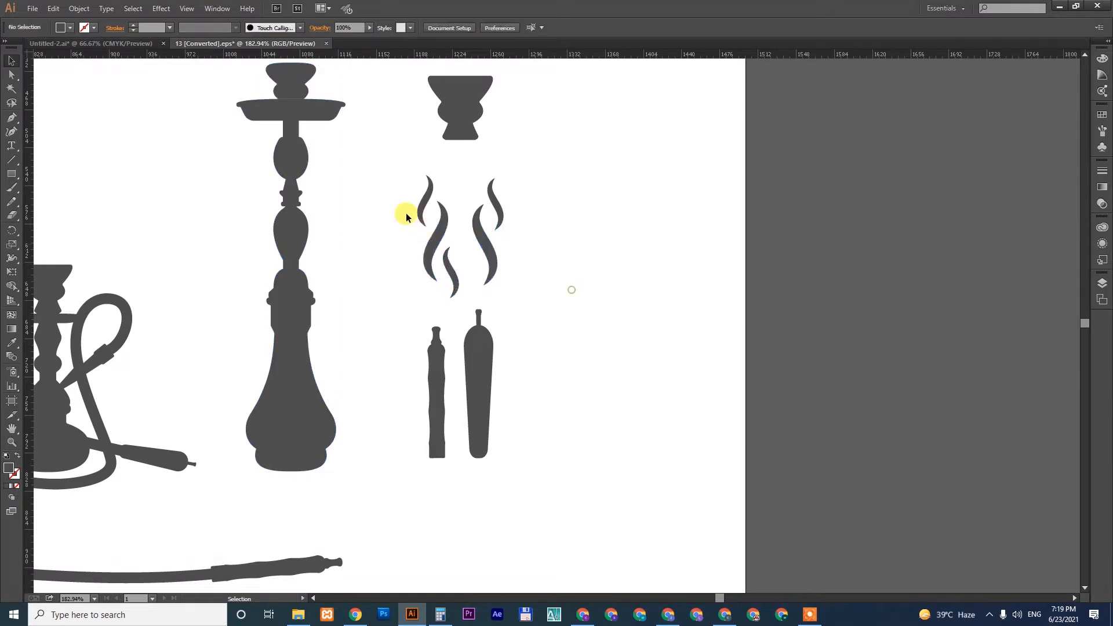
Copy the left three smoke wisps into the Untitled-2 logo document and place them above the hookah's bowl.
{"action": "left_click_drag", "start_coordinate": [456, 295], "coordinate": [561, 221]}
{"action": "key", "text": "ctrl+c"}
{"action": "left_click", "coordinate": [91, 44]}
{"action": "key", "text": "ctrl+v"}
{"action": "left_click_drag", "start_coordinate": [280, 202], "coordinate": [641, 402]}
{"action": "left_click_drag", "start_coordinate": [619, 363], "coordinate": [602, 422]}
Move the three spare text copies together off the artboard, beyond its upper right corner.
{"action": "left_click", "coordinate": [807, 186]}
{"action": "left_click", "coordinate": [707, 414]}
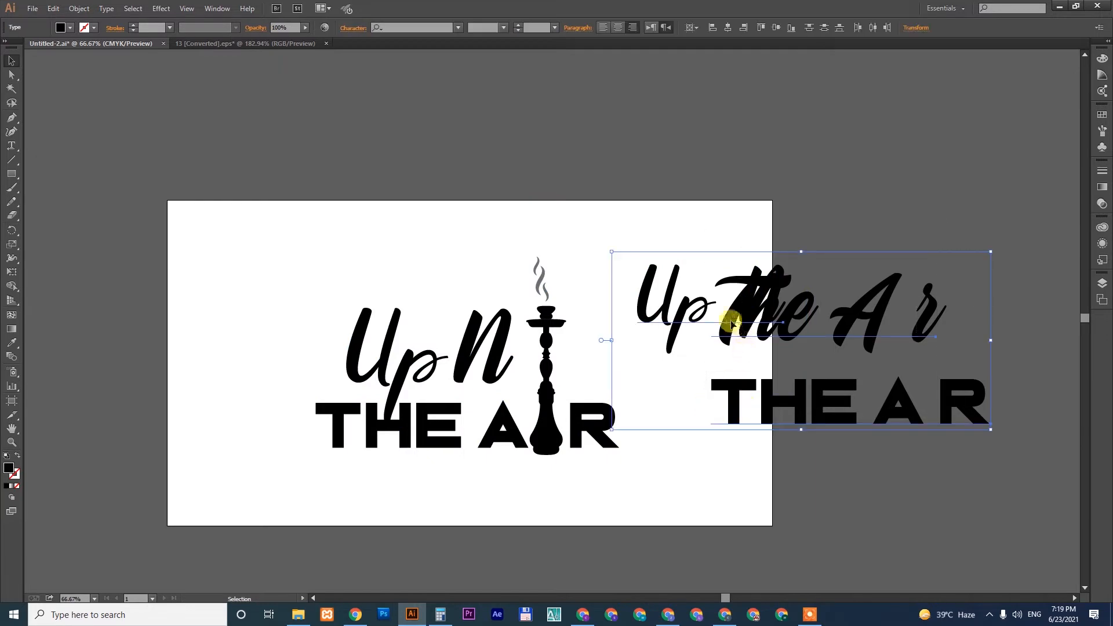
{"action": "left_click_drag", "start_coordinate": [731, 323], "coordinate": [963, 132]}
{"action": "left_click", "coordinate": [850, 363]}
Recolor the smoke wisps black to match the hookah and adjust their position above the bowl.
{"action": "key", "text": "z"}
{"action": "left_click_drag", "start_coordinate": [231, 248], "coordinate": [734, 496]}
{"action": "key", "text": "v"}
{"action": "left_click", "coordinate": [598, 148]}
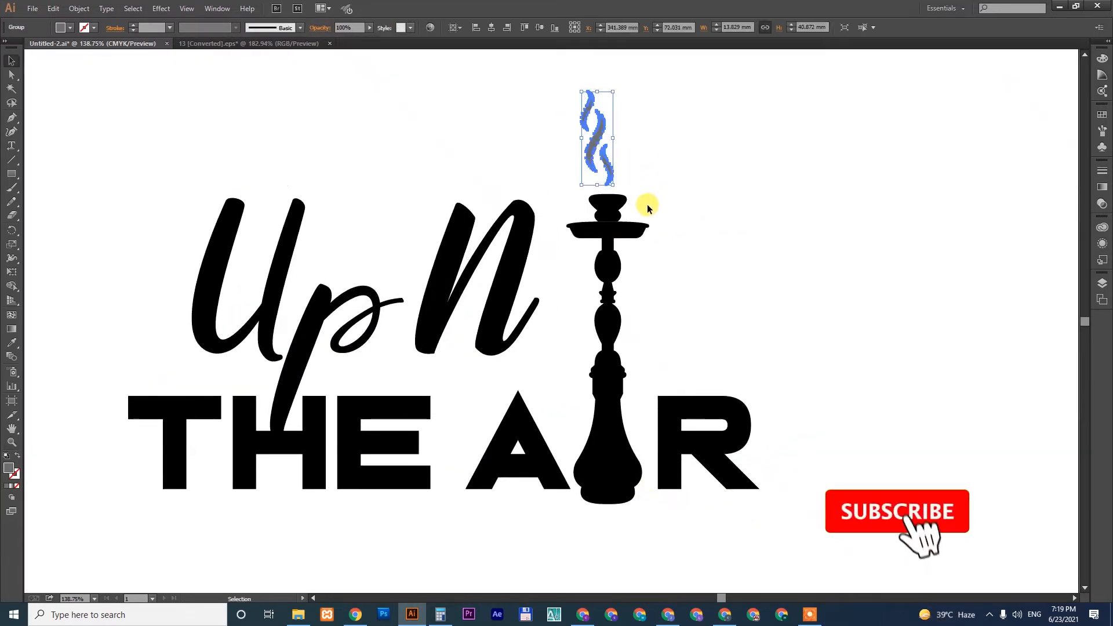
{"action": "left_click", "coordinate": [626, 174]}
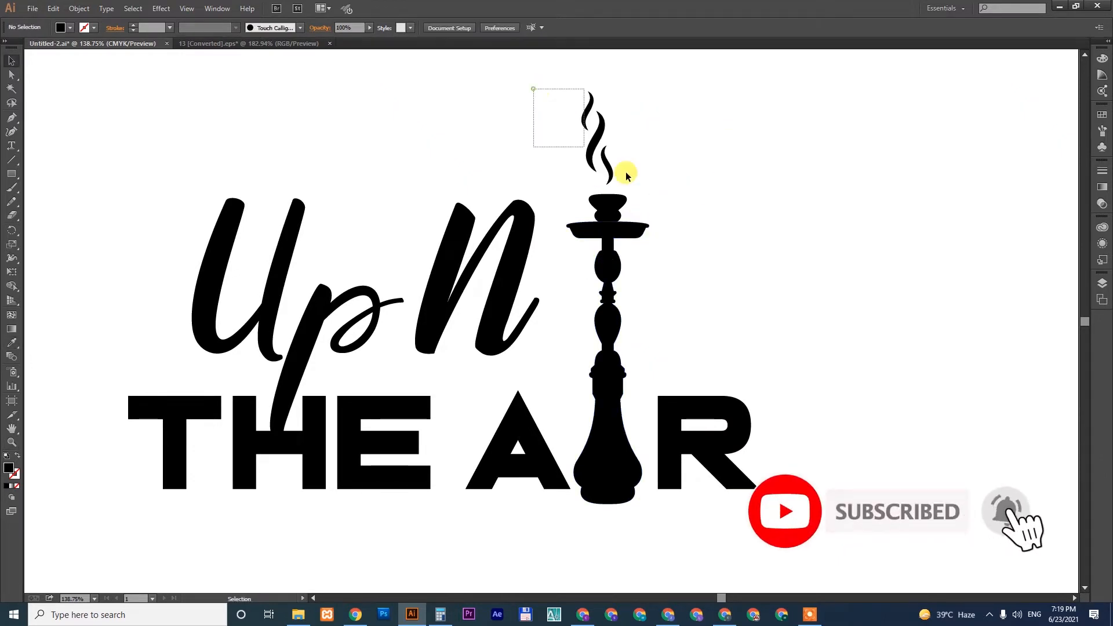
{"action": "left_click_drag", "start_coordinate": [604, 155], "coordinate": [602, 147]}
{"action": "left_click", "coordinate": [714, 194]}
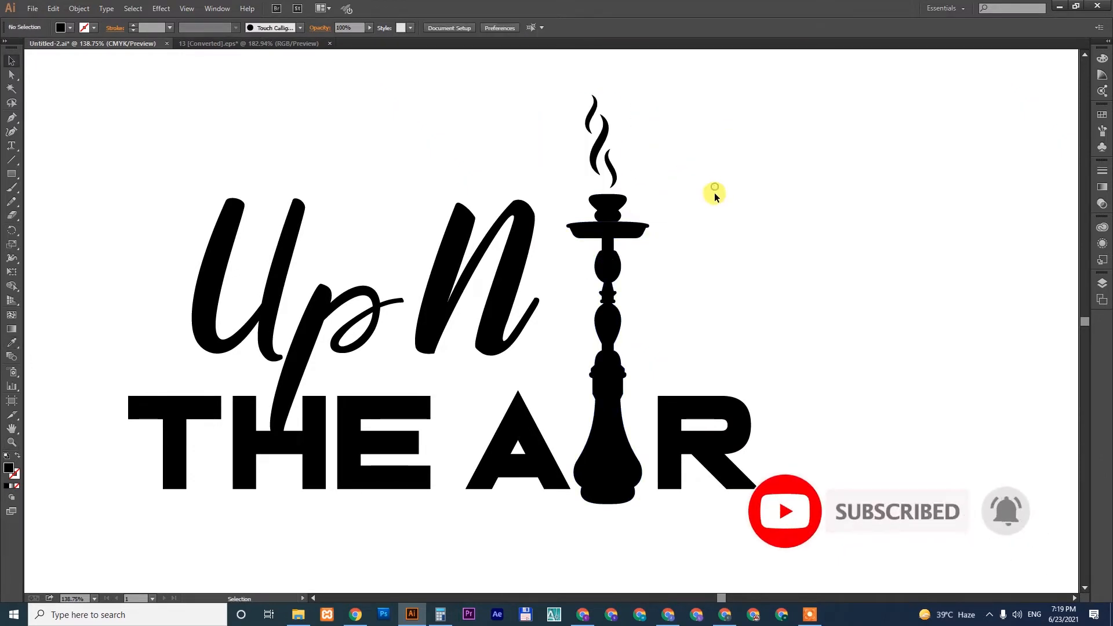
{"action": "key", "text": "ctrl+minus"}
{"action": "key", "text": "ctrl+minus"}
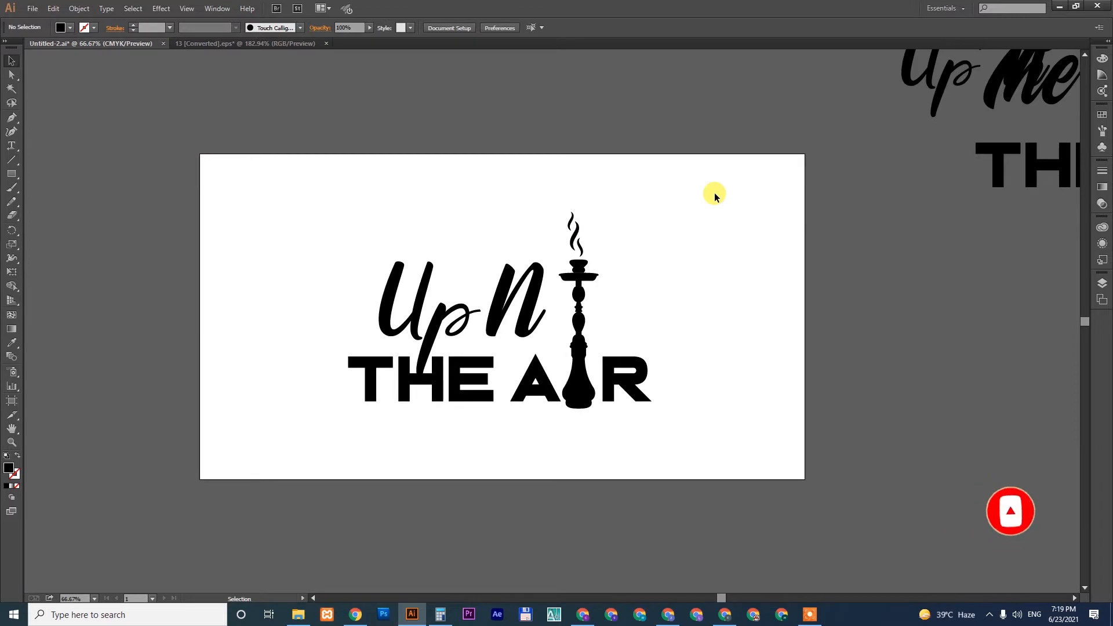
Ungroup the double-hose hookah in the 13 [Converted].eps document into its separate parts.
{"action": "left_click", "coordinate": [273, 43]}
{"action": "left_click_drag", "start_coordinate": [251, 341], "coordinate": [738, 230]}
{"action": "left_click_drag", "start_coordinate": [541, 299], "coordinate": [598, 295]}
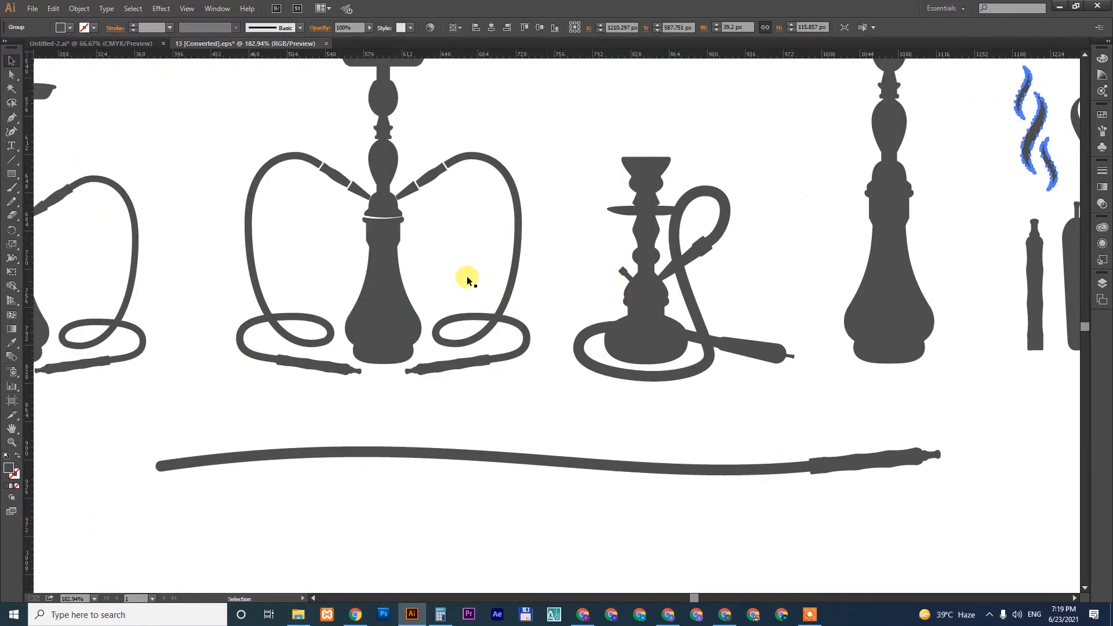
{"action": "left_click", "coordinate": [335, 176]}
{"action": "left_click_drag", "start_coordinate": [348, 265], "coordinate": [666, 276]}
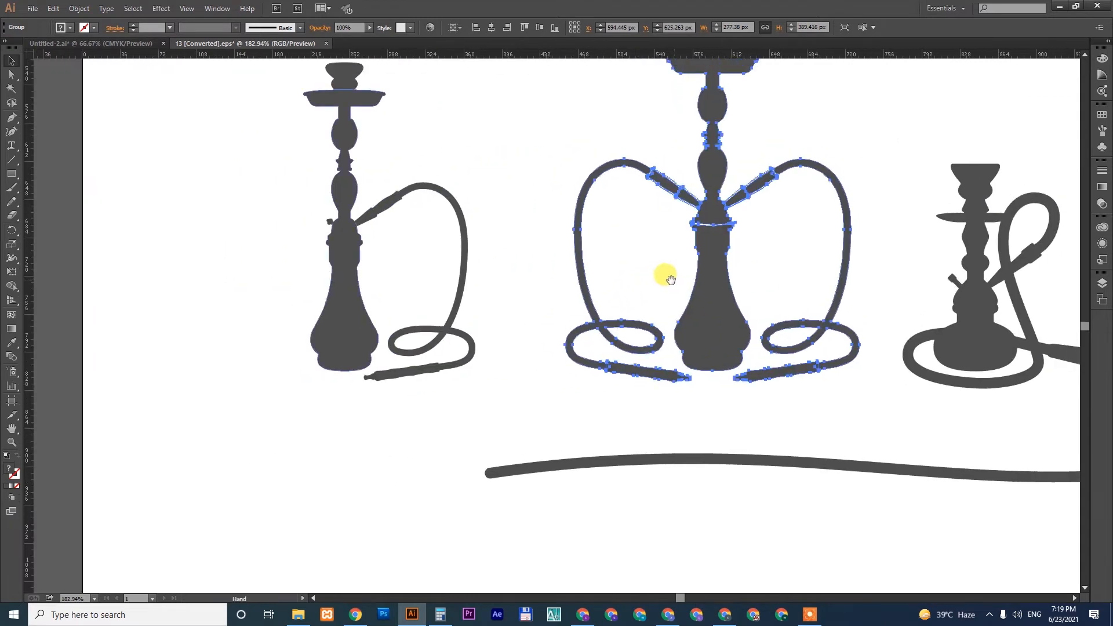
{"action": "left_click", "coordinate": [452, 305]}
{"action": "left_click", "coordinate": [647, 168]}
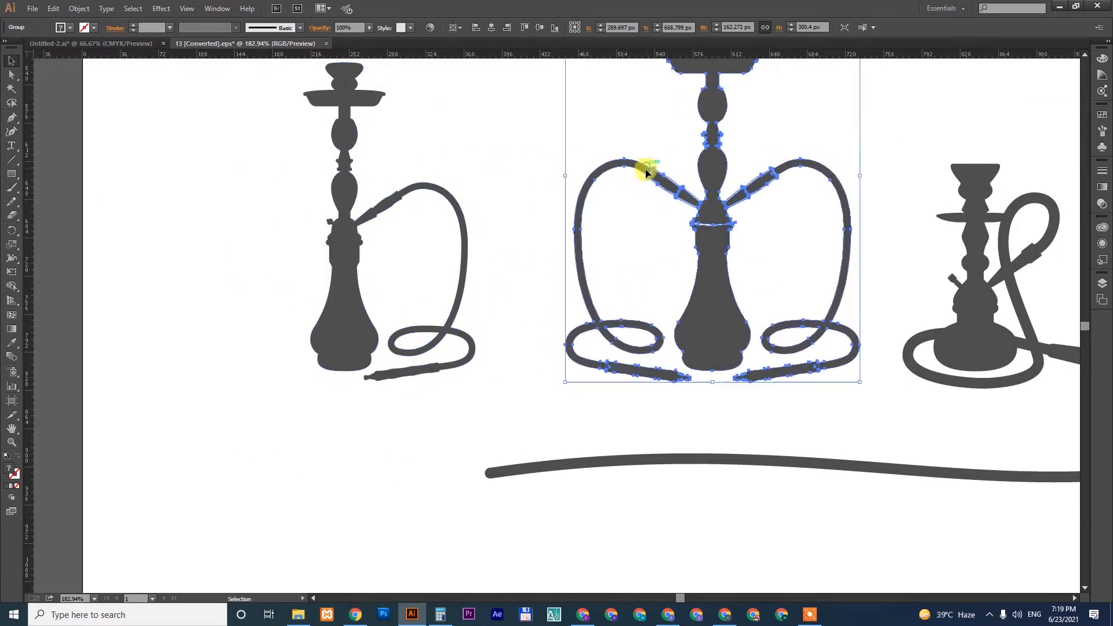
{"action": "right_click", "coordinate": [641, 169]}
{"action": "left_click", "coordinate": [681, 236]}
{"action": "left_click", "coordinate": [562, 166]}
Select the double-hose hookah's left hose with its connector pieces, group them and copy the group.
{"action": "left_click", "coordinate": [639, 169]}
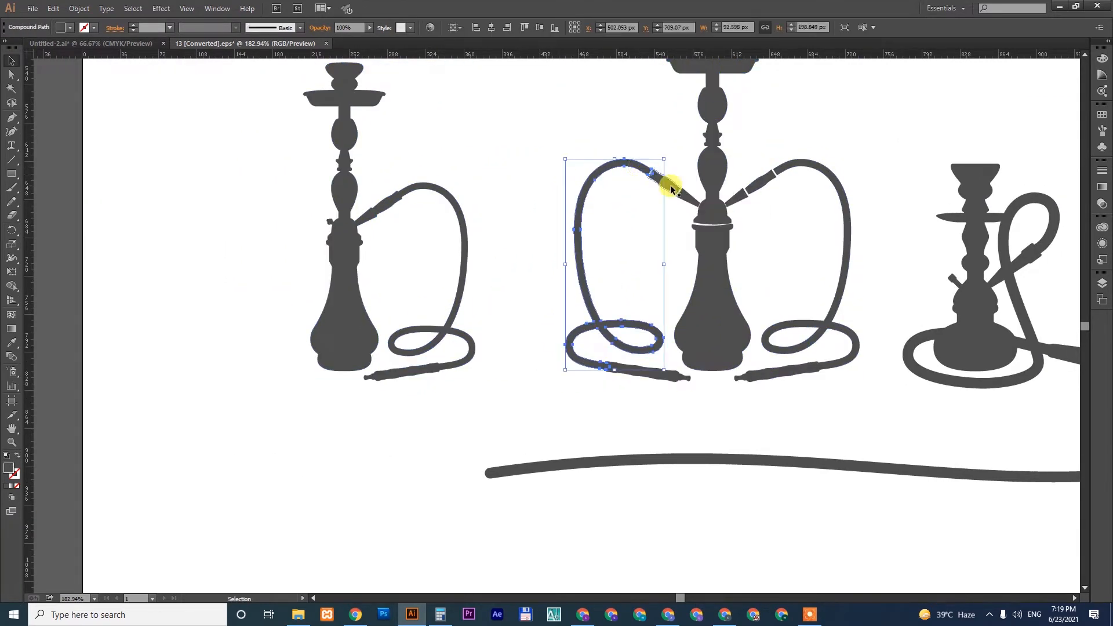
{"action": "left_click", "coordinate": [685, 203], "text": "shift"}
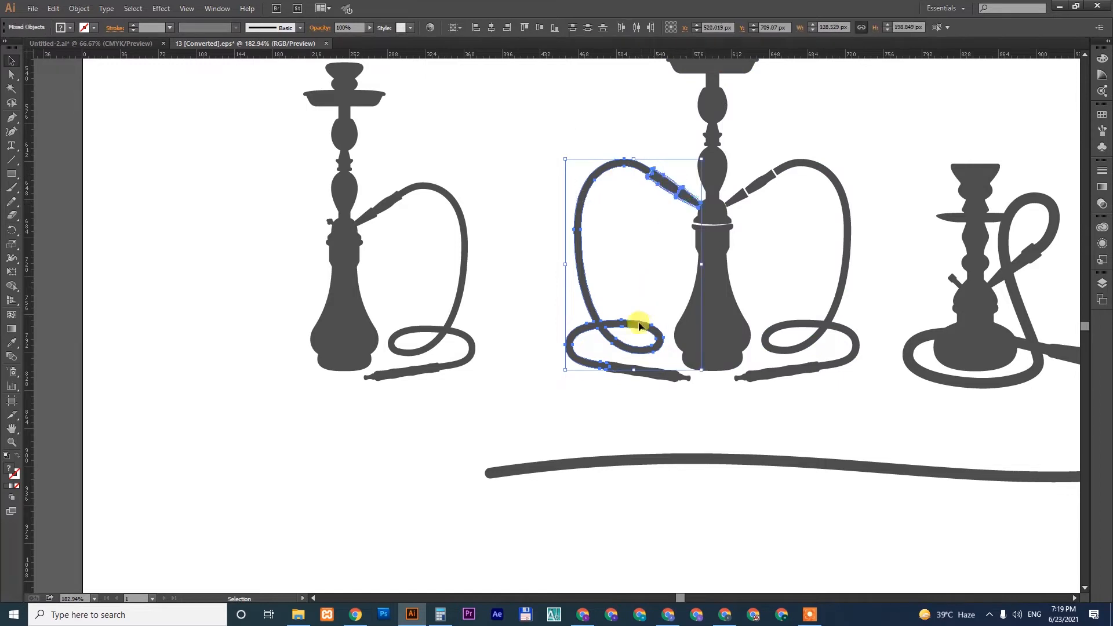
{"action": "left_click", "coordinate": [631, 376], "text": "shift"}
{"action": "left_click", "coordinate": [600, 309], "text": "shift"}
{"action": "left_click_drag", "start_coordinate": [565, 134], "coordinate": [662, 400]}
{"action": "key", "text": "ctrl+g"}
{"action": "key", "text": "ctrl+c"}
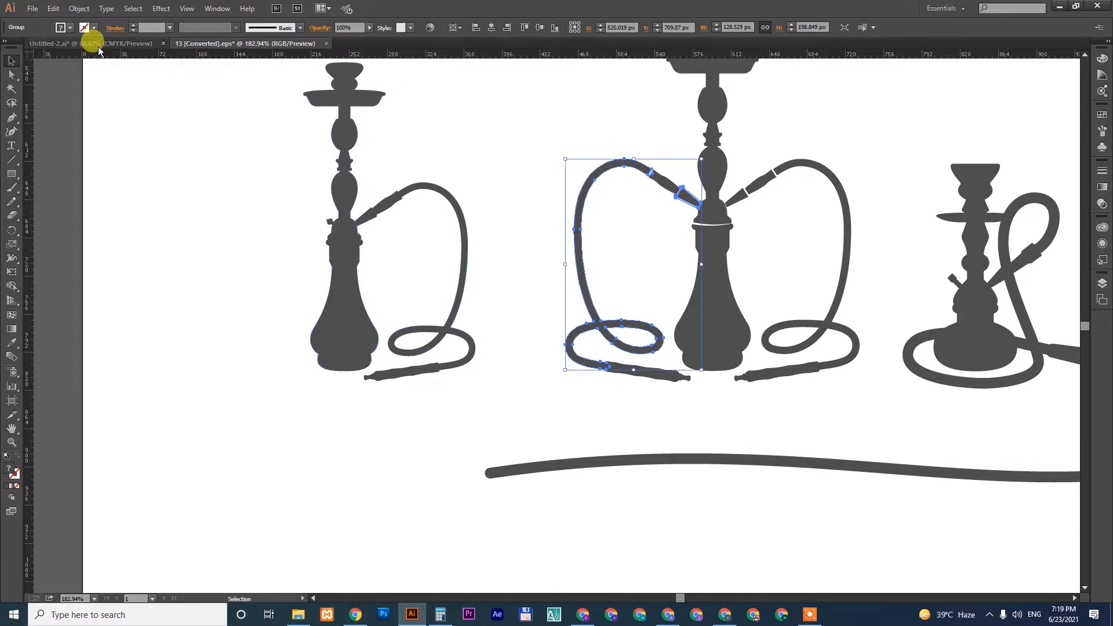
Paste the copied hose group into the Untitled-2 logo document and place it in the empty area right of the hookah.
{"action": "left_click", "coordinate": [90, 44]}
{"action": "key", "text": "ctrl+v"}
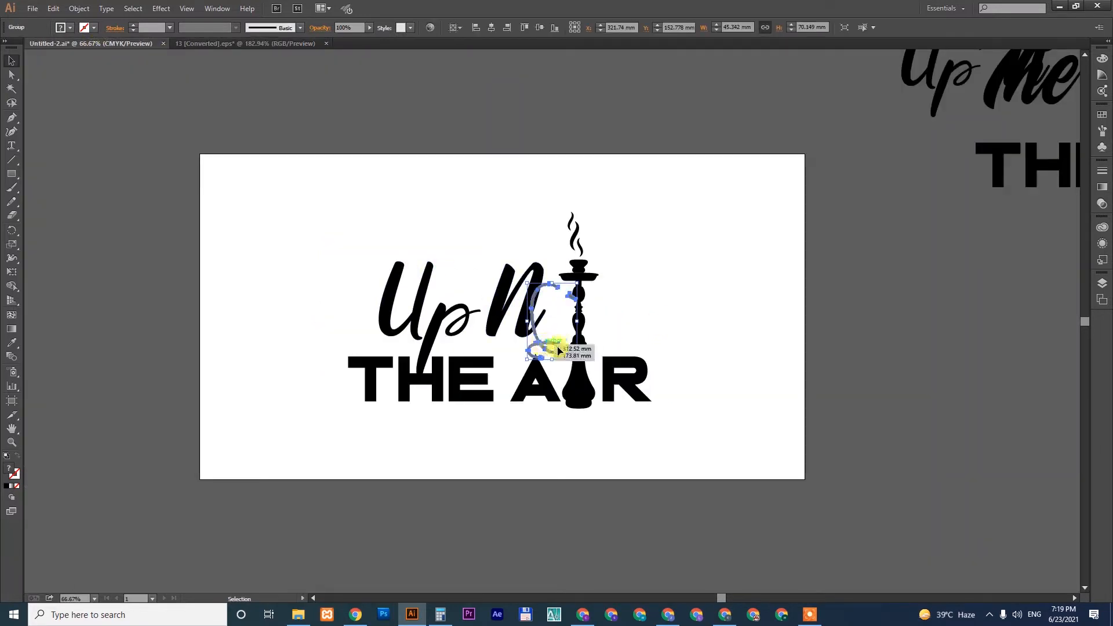
{"action": "left_click_drag", "start_coordinate": [559, 350], "coordinate": [684, 306]}
{"action": "left_click", "coordinate": [509, 355]}
{"action": "key", "text": "z"}
{"action": "left_click_drag", "start_coordinate": [301, 218], "coordinate": [813, 439]}
{"action": "key", "text": "v"}
{"action": "left_click_drag", "start_coordinate": [828, 168], "coordinate": [886, 169]}
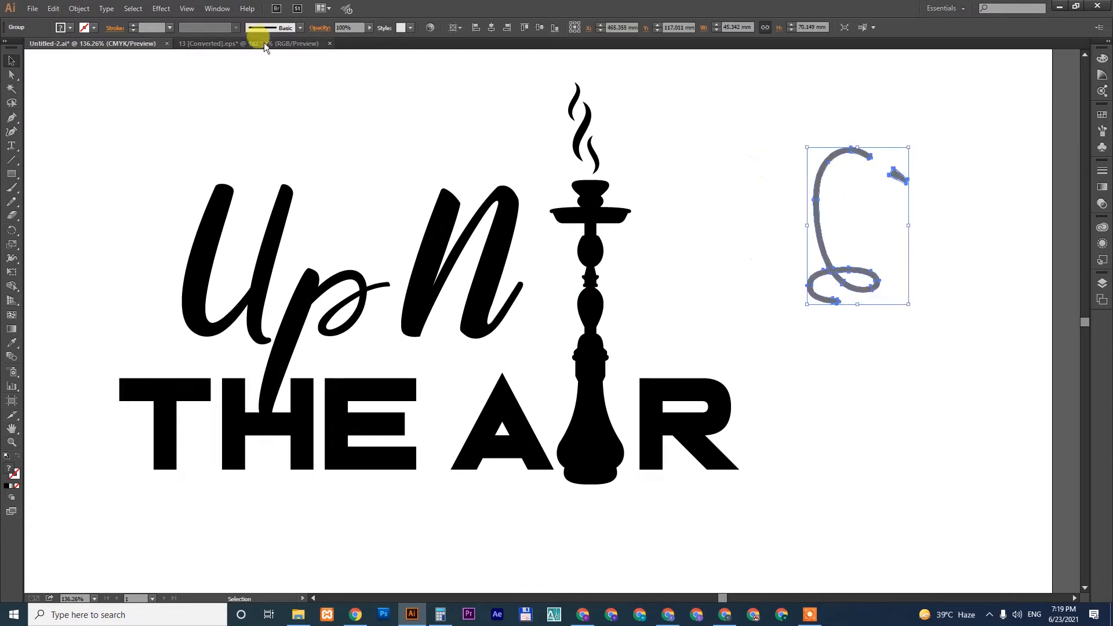
In the 13 [Converted].eps document, ungroup the double-hose hookah's left hose and move its coiled tube away from the connector pieces.
{"action": "left_click", "coordinate": [255, 44]}
{"action": "right_click", "coordinate": [674, 183]}
{"action": "left_click", "coordinate": [690, 251]}
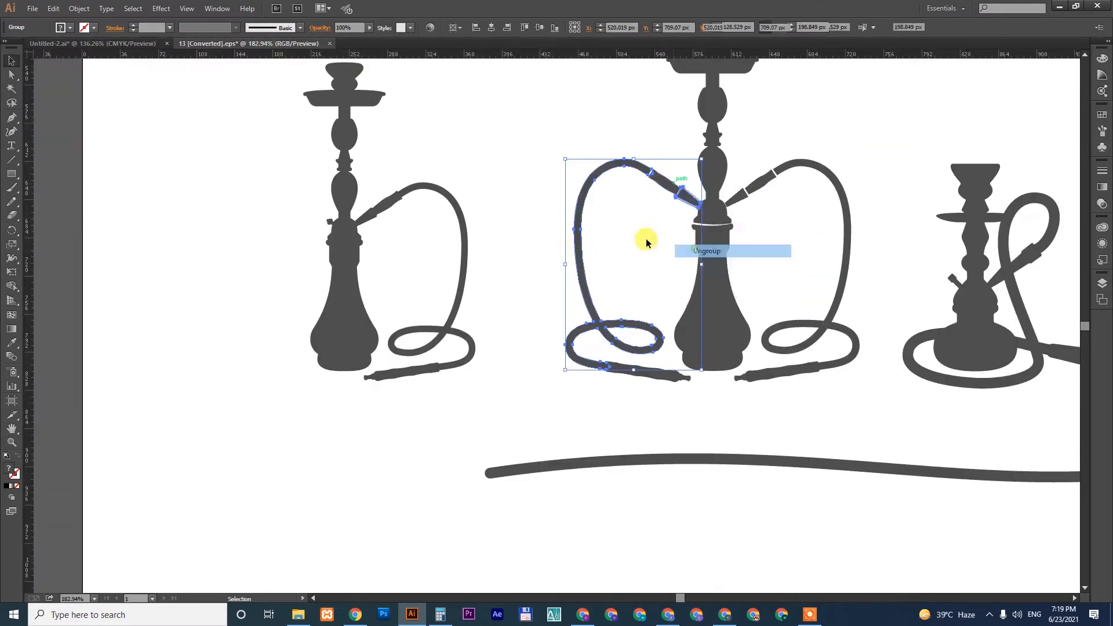
{"action": "left_click", "coordinate": [644, 238]}
{"action": "left_click_drag", "start_coordinate": [621, 161], "coordinate": [523, 153]}
Copy the two left hose connector pieces beside the double-hose hookah and paste them into the Untitled-2 logo document.
{"action": "left_click", "coordinate": [665, 186]}
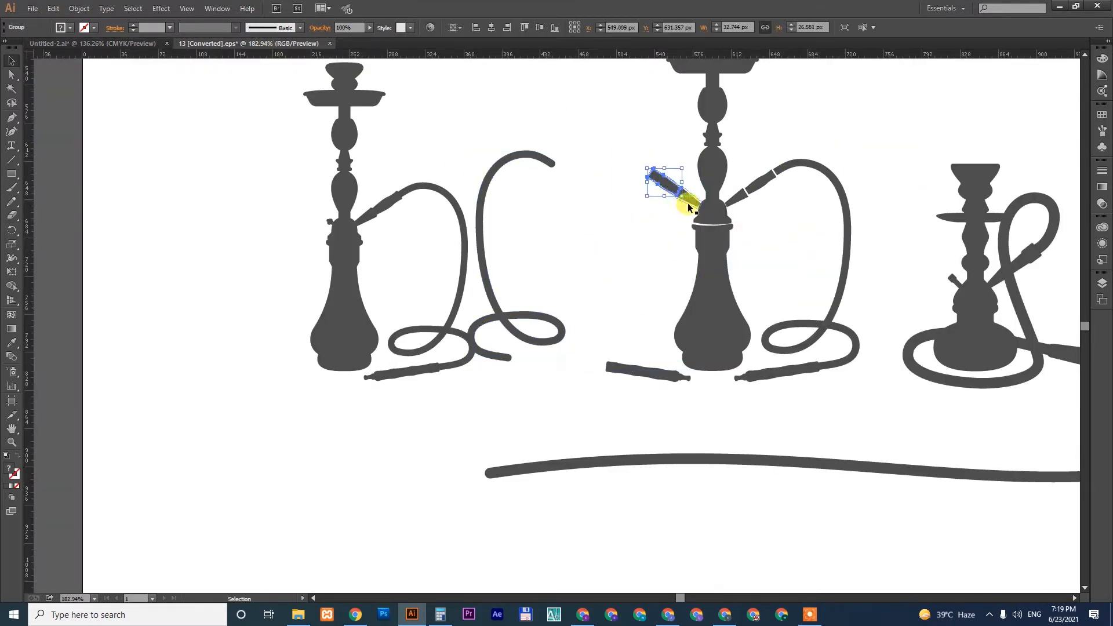
{"action": "left_click", "coordinate": [689, 202], "text": "shift"}
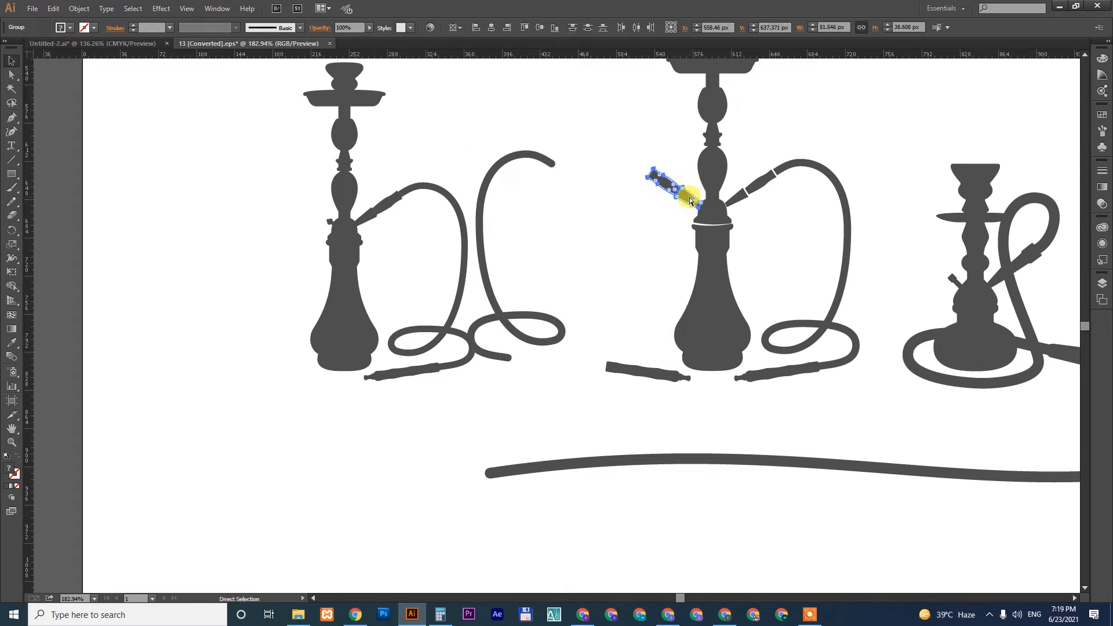
{"action": "key", "text": "v"}
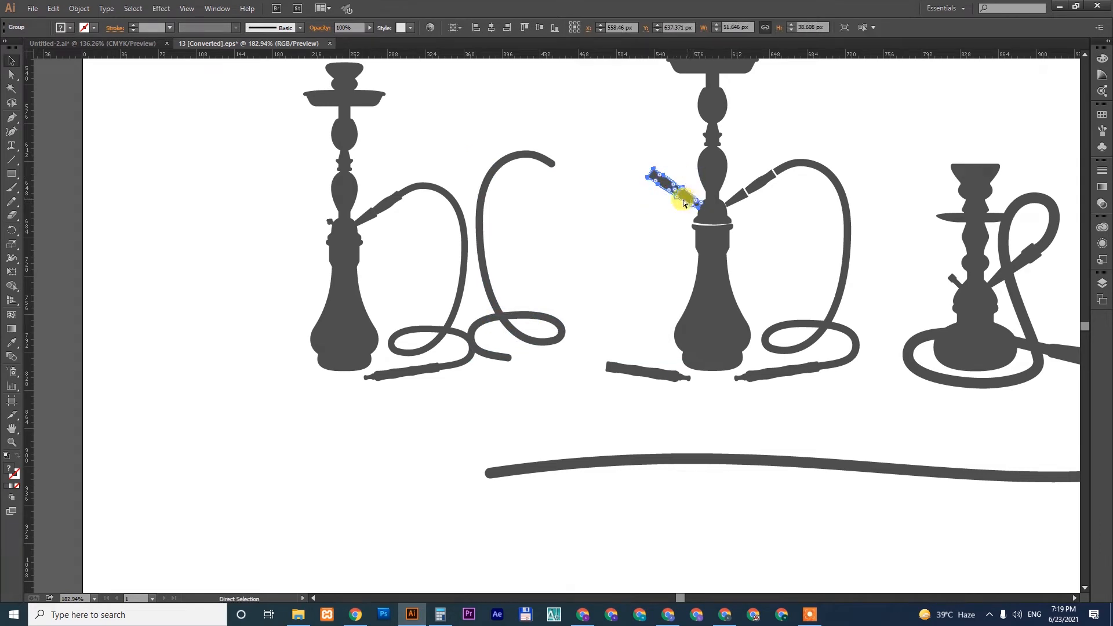
{"action": "left_click", "coordinate": [136, 43]}
{"action": "key", "text": "ctrl+v"}
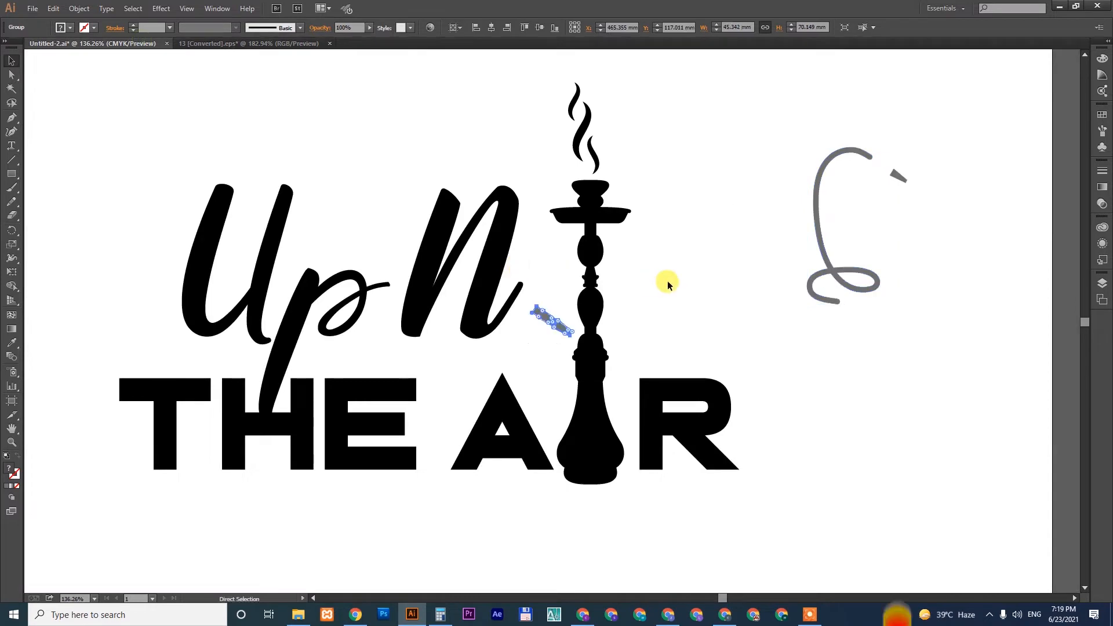
Move the pasted hose connector closer to the hookah so its narrow end meets the stem just above the base.
{"action": "left_click", "coordinate": [657, 302]}
{"action": "key", "text": "z"}
{"action": "left_click_drag", "start_coordinate": [210, 196], "coordinate": [739, 474]}
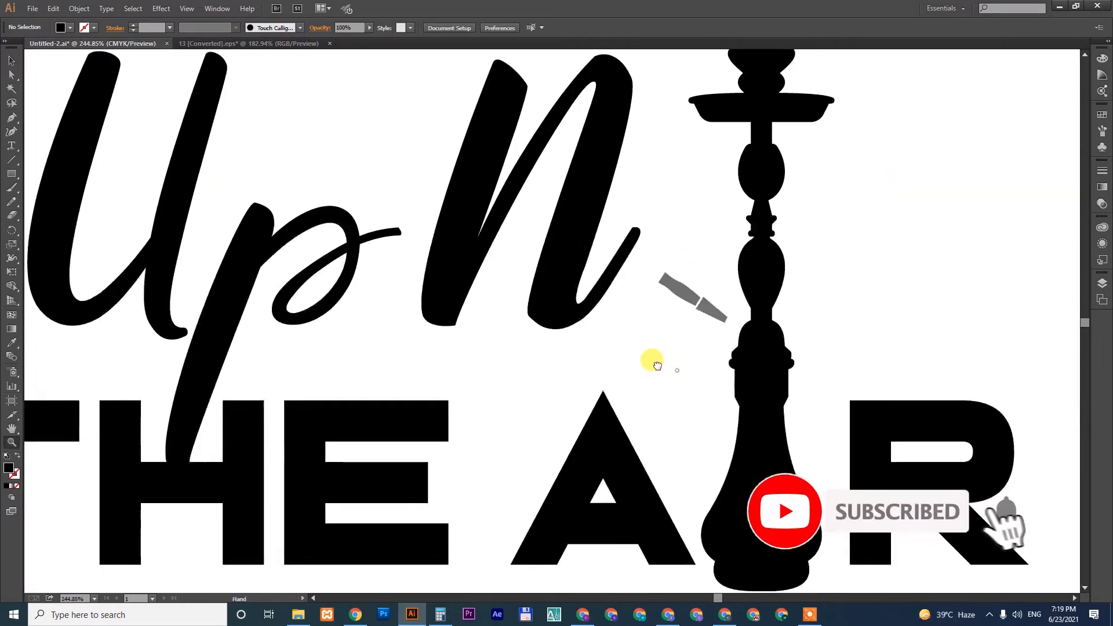
{"action": "key", "text": "v"}
{"action": "left_click_drag", "start_coordinate": [674, 300], "coordinate": [687, 320]}
{"action": "left_click", "coordinate": [867, 275]}
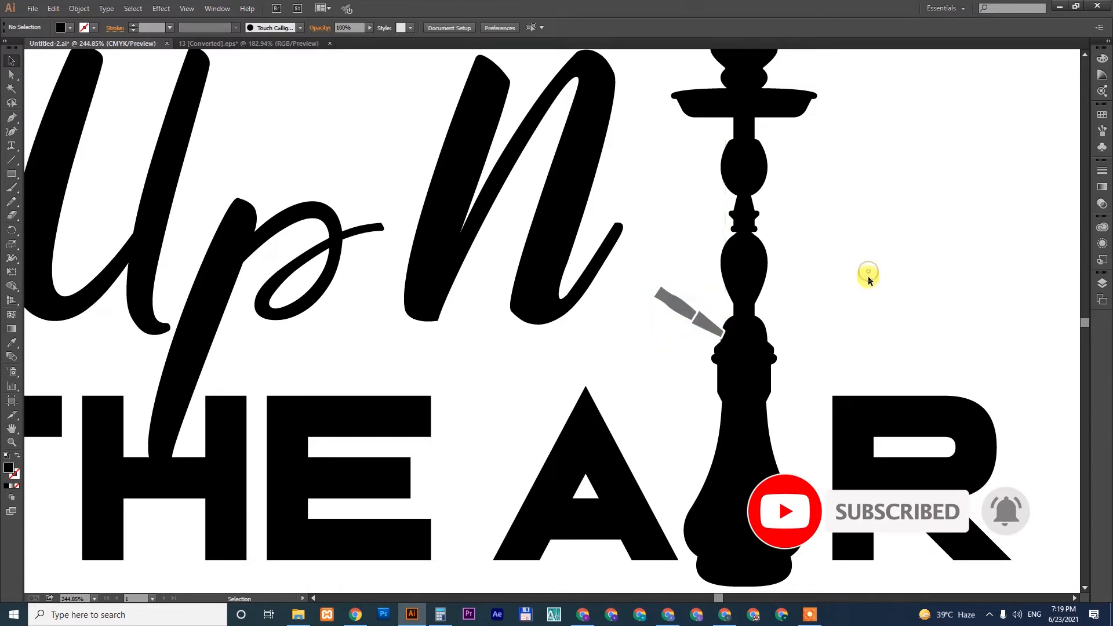
{"action": "left_click_drag", "start_coordinate": [813, 307], "coordinate": [834, 295]}
Recolor the grey hose connector black to match the hookah.
{"action": "left_click", "coordinate": [726, 308]}
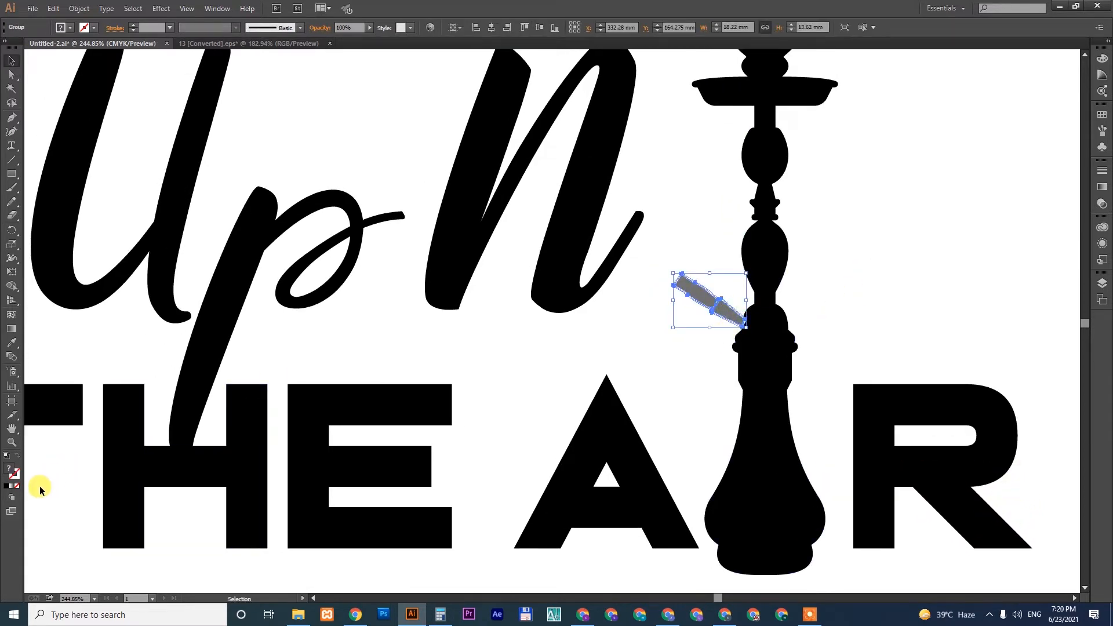
{"action": "left_click", "coordinate": [562, 331]}
{"action": "left_click", "coordinate": [690, 293]}
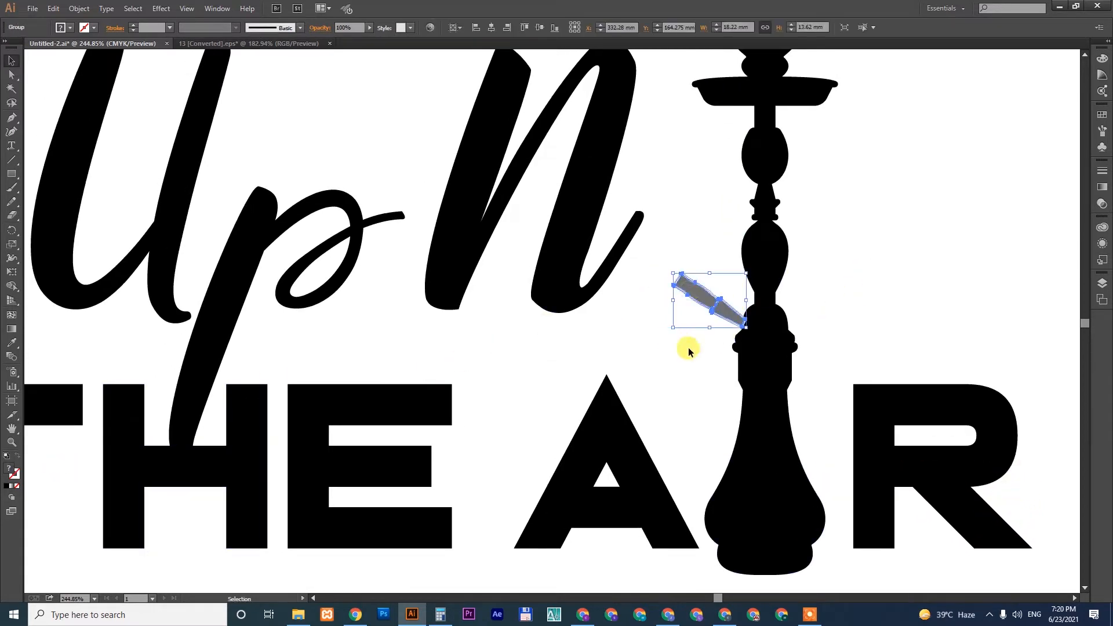
{"action": "left_click", "coordinate": [874, 262]}
{"action": "left_click_drag", "start_coordinate": [656, 340], "coordinate": [661, 344]}
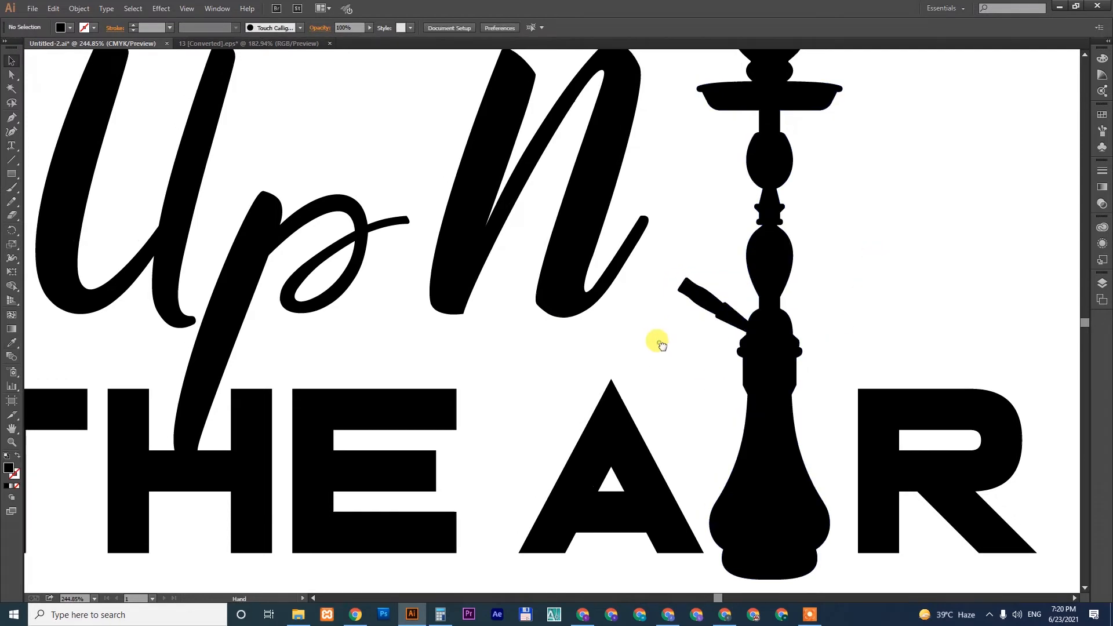
Try extending the tail of the p across the N with a 1 pt Paintbrush stroke and undo it.
{"action": "left_click_drag", "start_coordinate": [244, 179], "coordinate": [900, 482]}
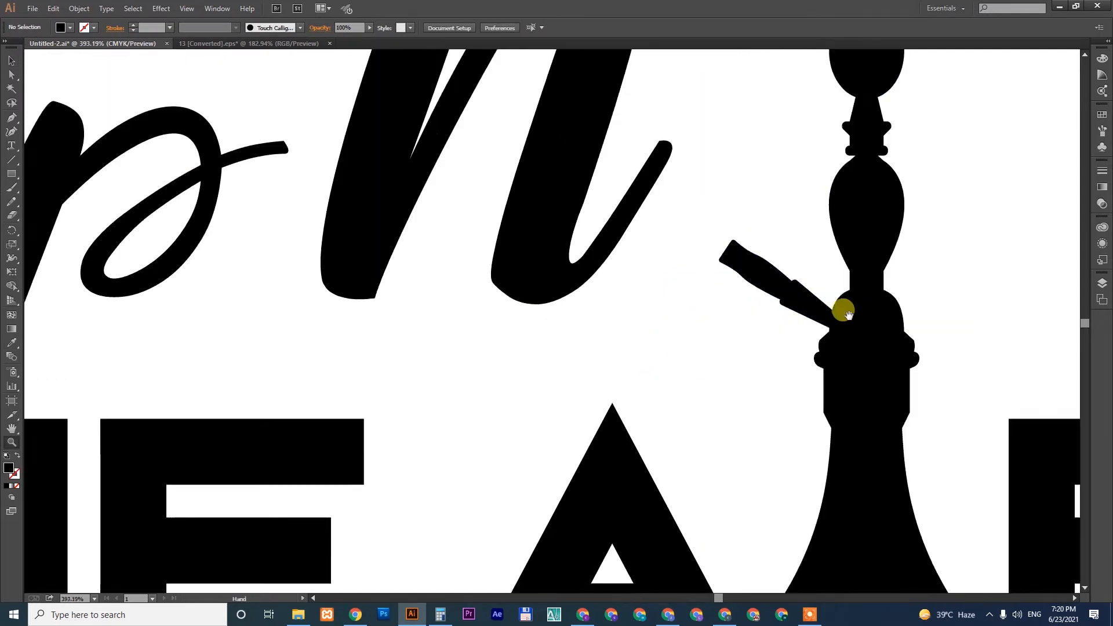
{"action": "left_click_drag", "start_coordinate": [846, 313], "coordinate": [786, 379]}
{"action": "key", "text": "v"}
{"action": "left_click", "coordinate": [217, 217]}
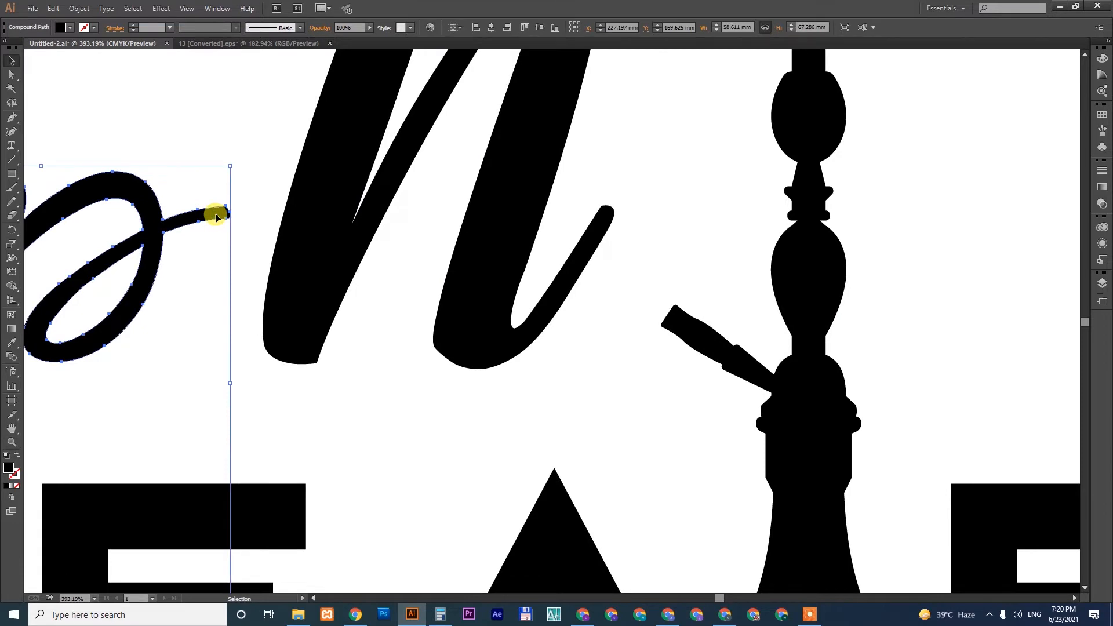
{"action": "key", "text": "b"}
{"action": "left_click_drag", "start_coordinate": [220, 213], "coordinate": [432, 218]}
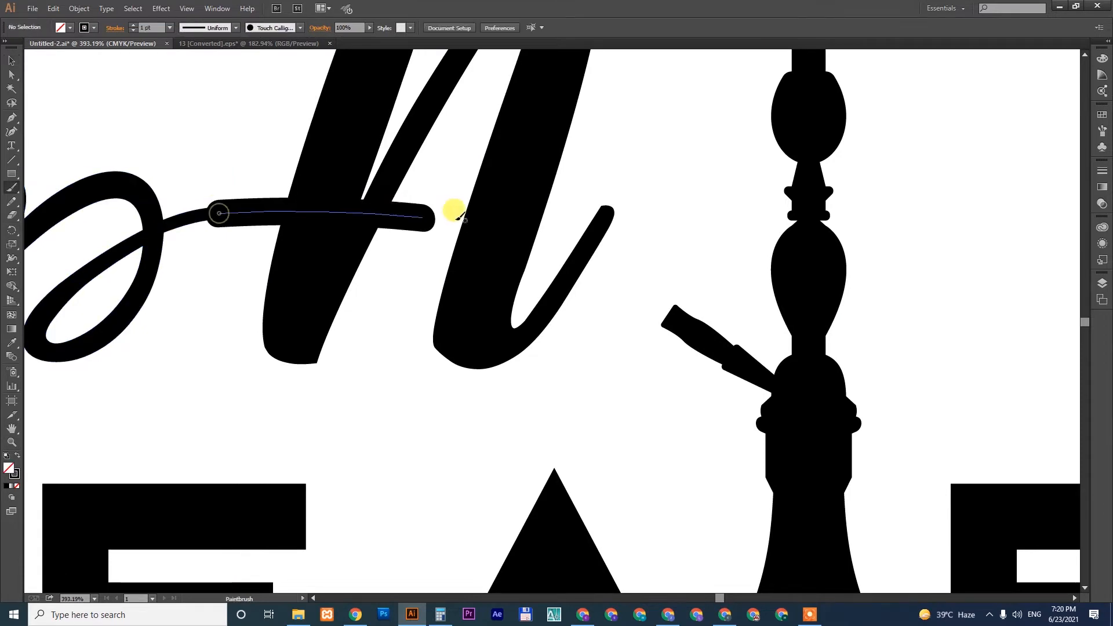
{"action": "key", "text": "ctrl+z"}
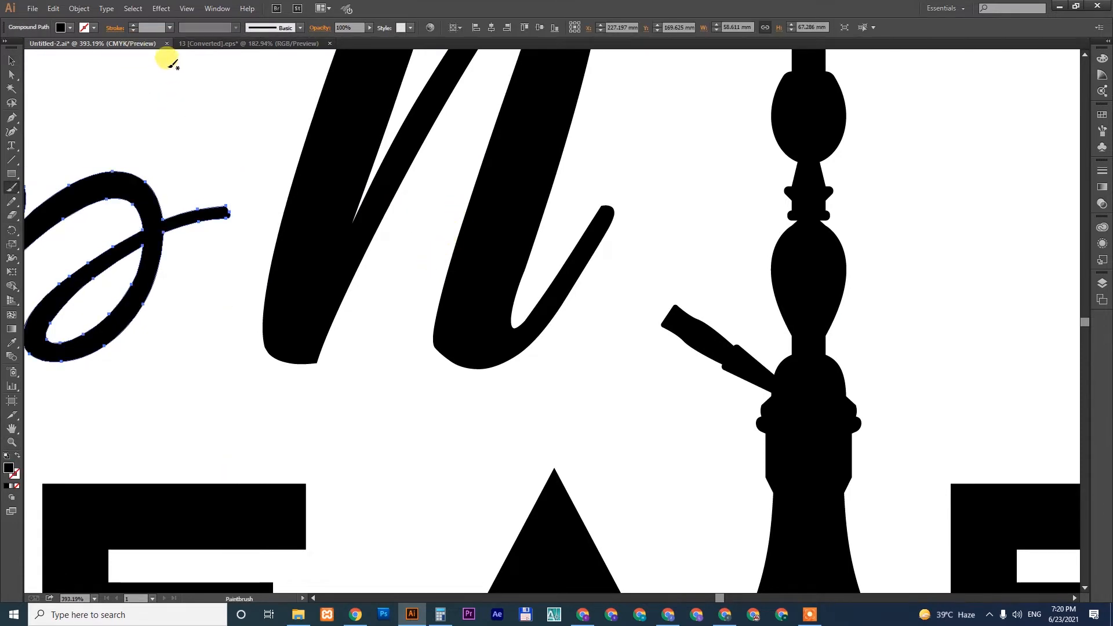
Set the stroke to 0.5 pt, paint two test strokes above the p's tail, and try a small loop from the tail, undoing it.
{"action": "key", "text": "Return"}
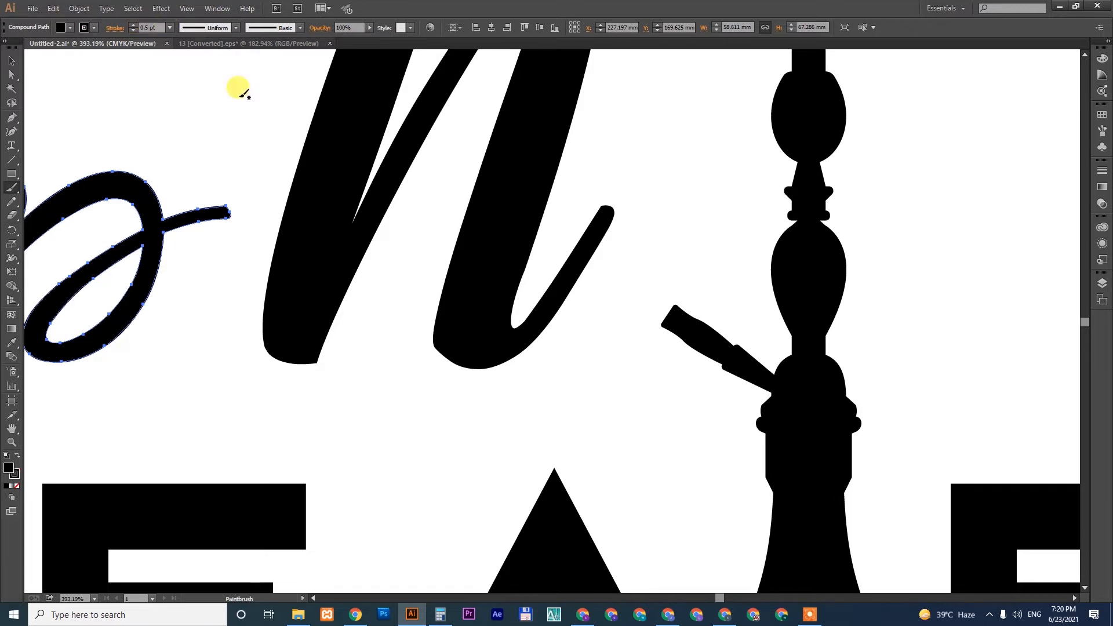
{"action": "left_click_drag", "start_coordinate": [192, 131], "coordinate": [305, 116]}
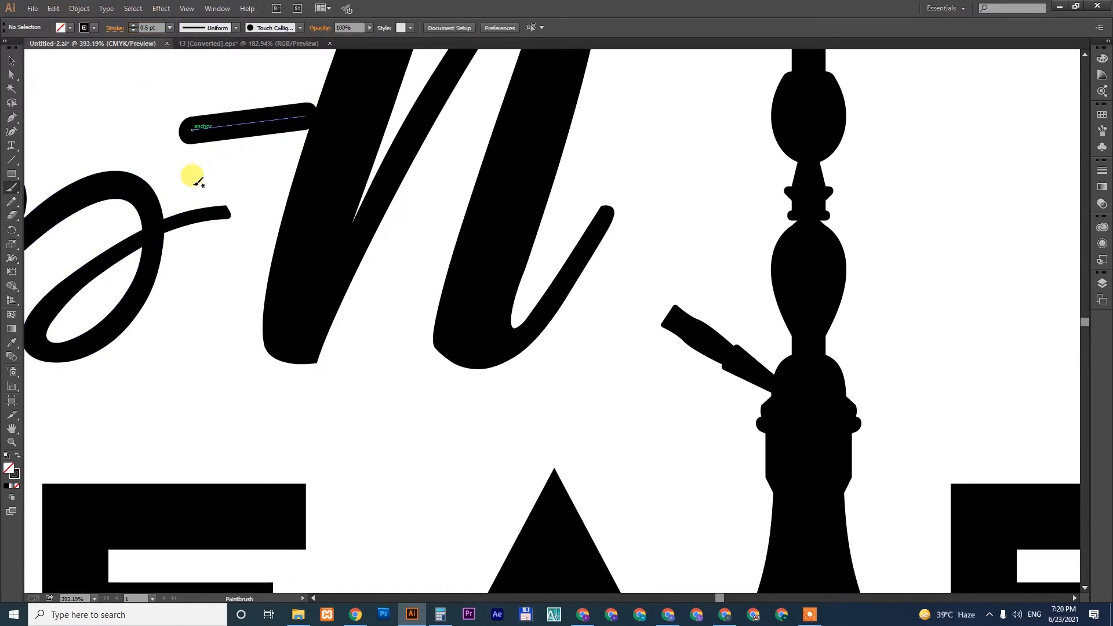
{"action": "left_click_drag", "start_coordinate": [191, 183], "coordinate": [270, 169]}
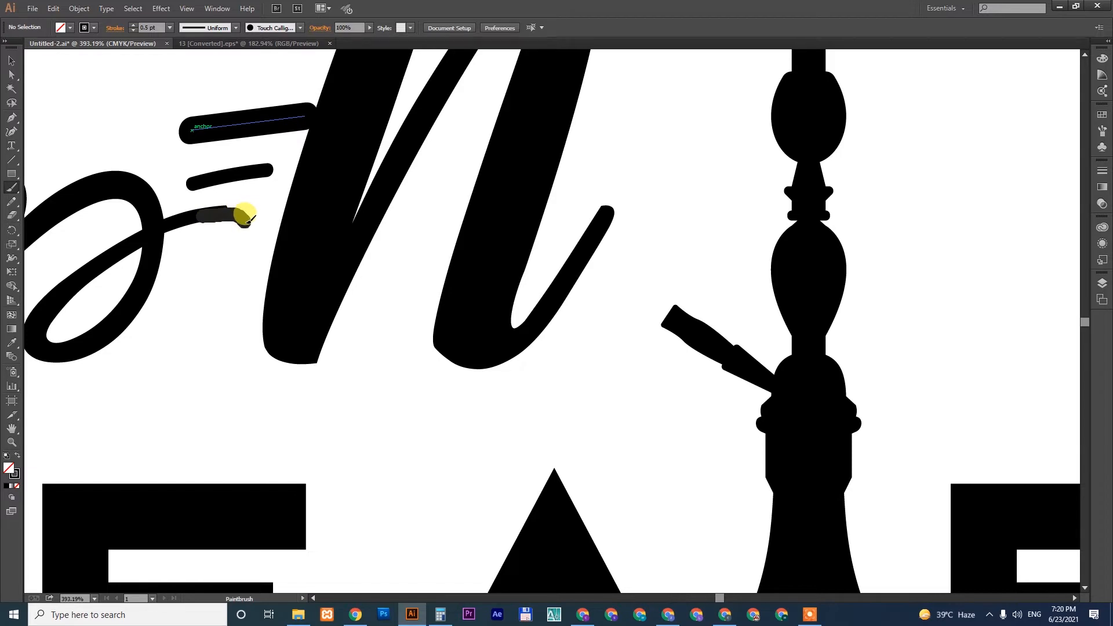
{"action": "mouse_move", "coordinate": [245, 217]}
{"action": "left_mouse_down"}
{"action": "mouse_move", "coordinate": [235, 297]}
{"action": "mouse_move", "coordinate": [186, 315]}
{"action": "mouse_move", "coordinate": [230, 300]}
{"action": "left_mouse_up"}
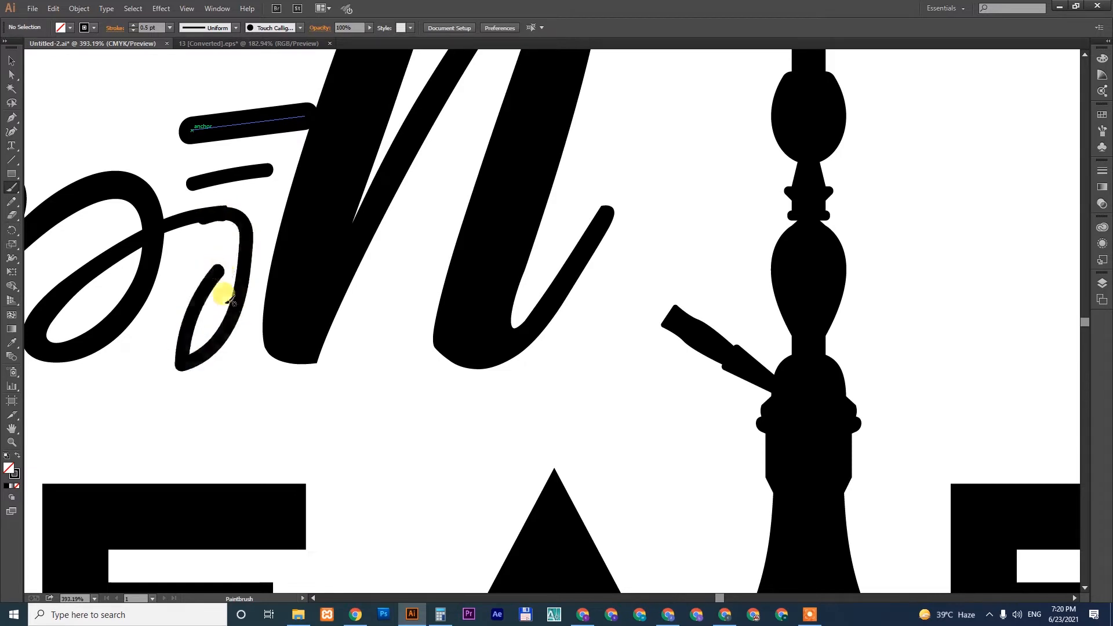
{"action": "key", "text": "ctrl+z"}
Paint a 0.5 pt hose from the p's tail, looping once across the N and running to the connector on the hookah.
{"action": "mouse_move", "coordinate": [204, 214]}
{"action": "left_mouse_down"}
{"action": "mouse_move", "coordinate": [306, 208]}
{"action": "mouse_move", "coordinate": [381, 235]}
{"action": "left_mouse_up"}
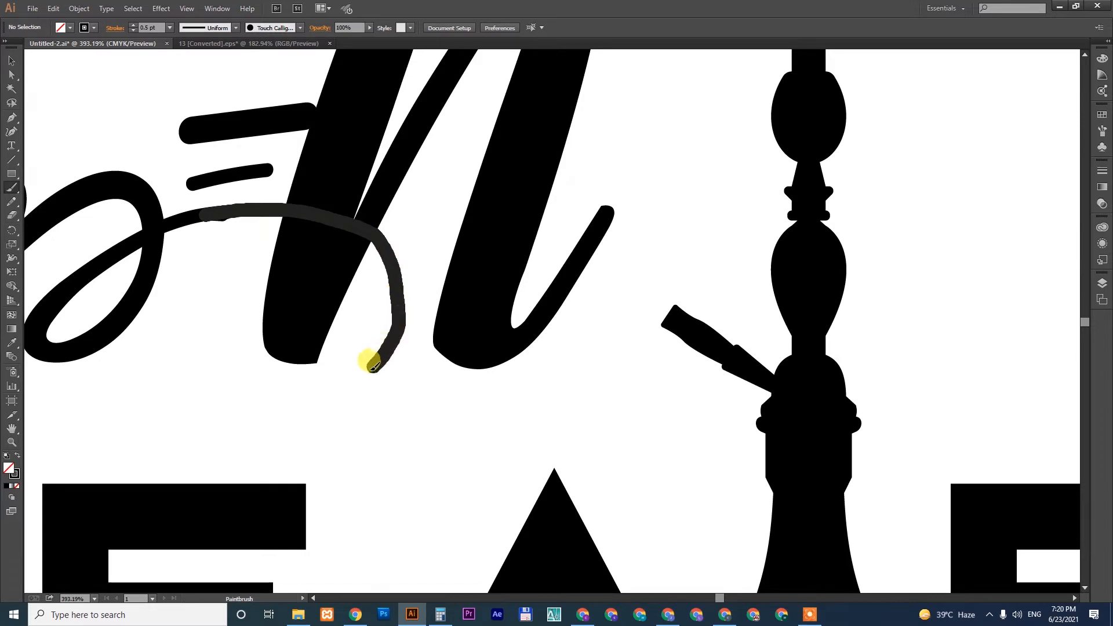
{"action": "mouse_move", "coordinate": [378, 297]}
{"action": "left_mouse_down"}
{"action": "mouse_move", "coordinate": [482, 181]}
{"action": "mouse_move", "coordinate": [575, 157]}
{"action": "mouse_move", "coordinate": [662, 239]}
{"action": "left_mouse_up"}
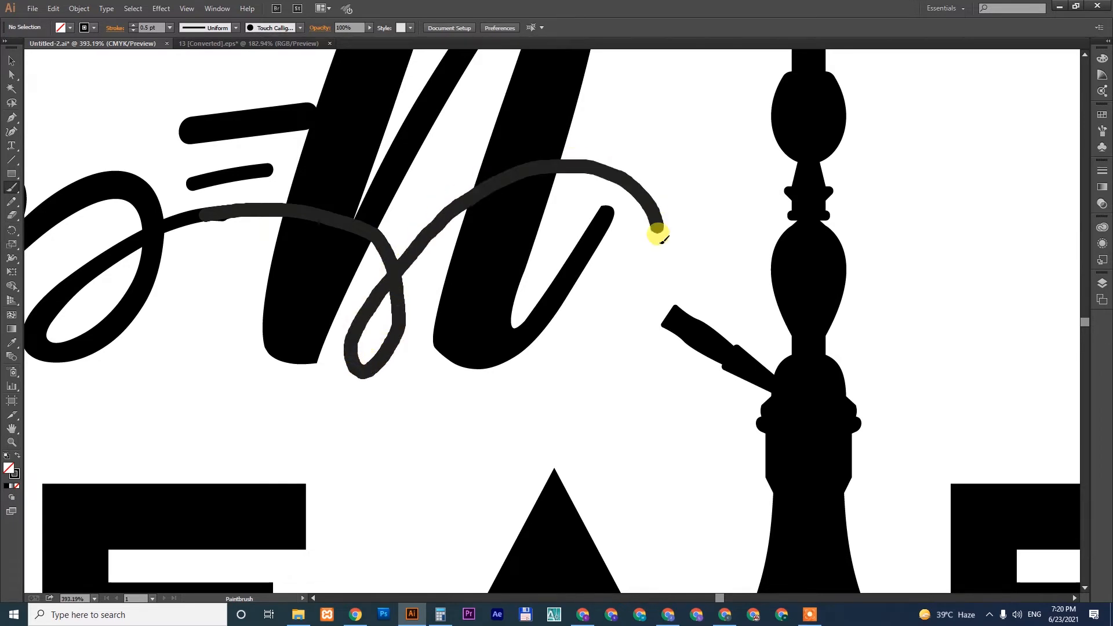
{"action": "left_click_drag", "start_coordinate": [689, 319], "coordinate": [690, 322]}
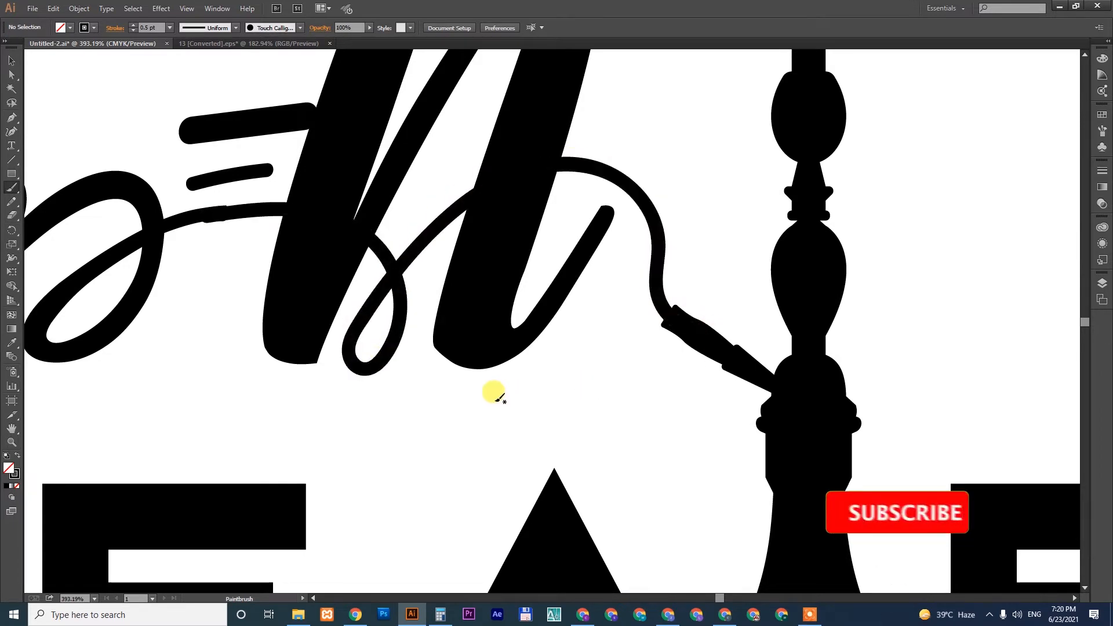
Reshape the start of the painted hose with the Curvature tool so its end point lies deeper inside the p's tail.
{"action": "key", "text": "v"}
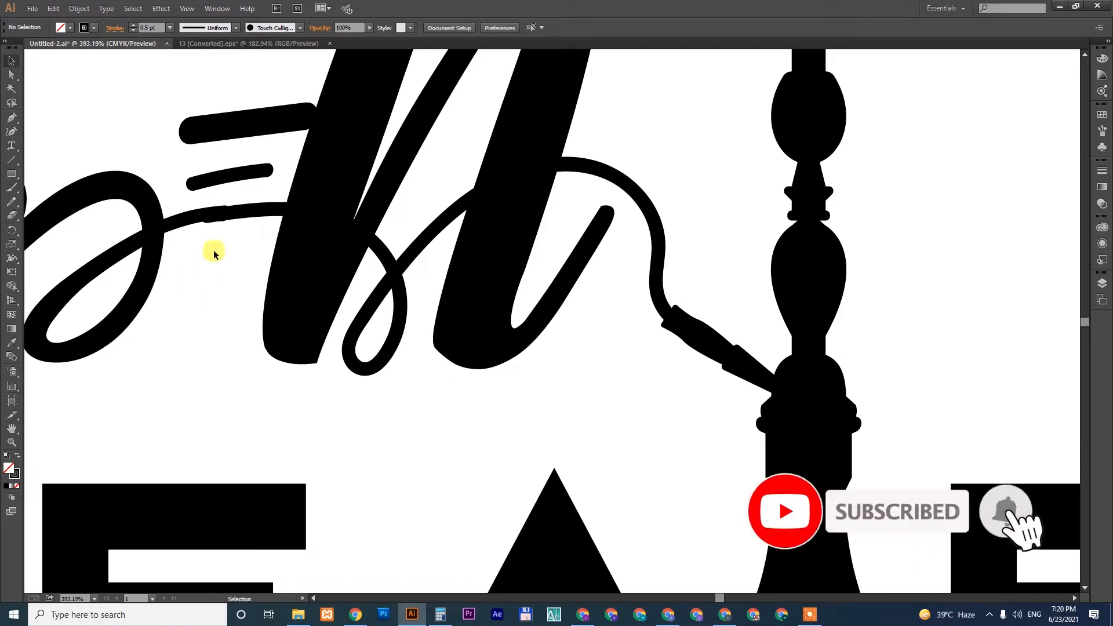
{"action": "left_click", "coordinate": [234, 211]}
{"action": "key", "text": "z"}
{"action": "left_click_drag", "start_coordinate": [139, 177], "coordinate": [360, 282]}
{"action": "key", "text": "v"}
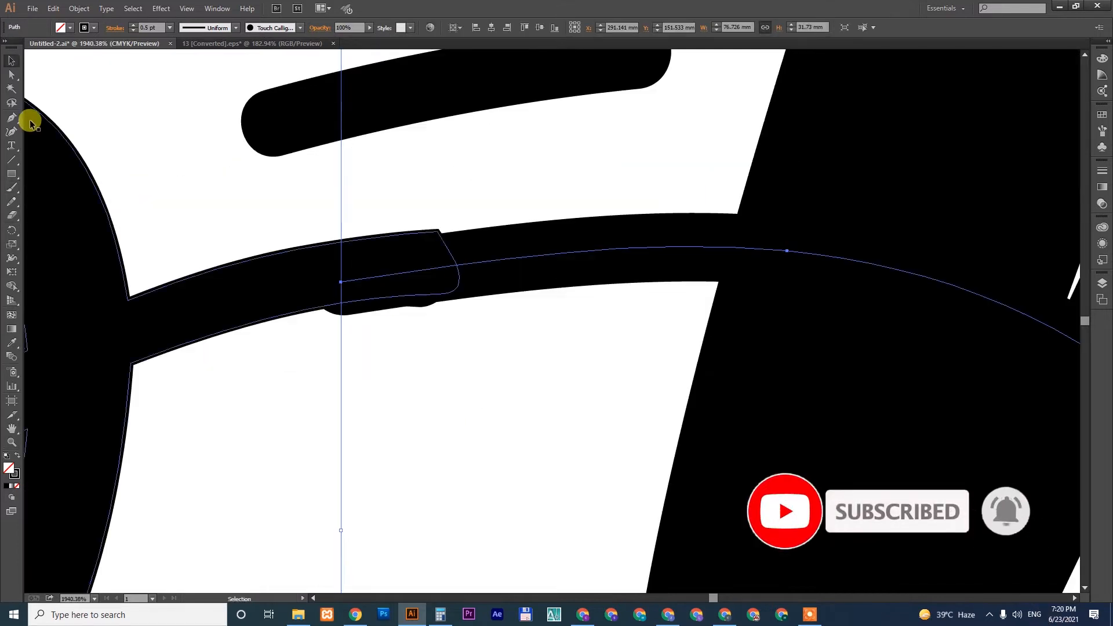
{"action": "left_click", "coordinate": [11, 129]}
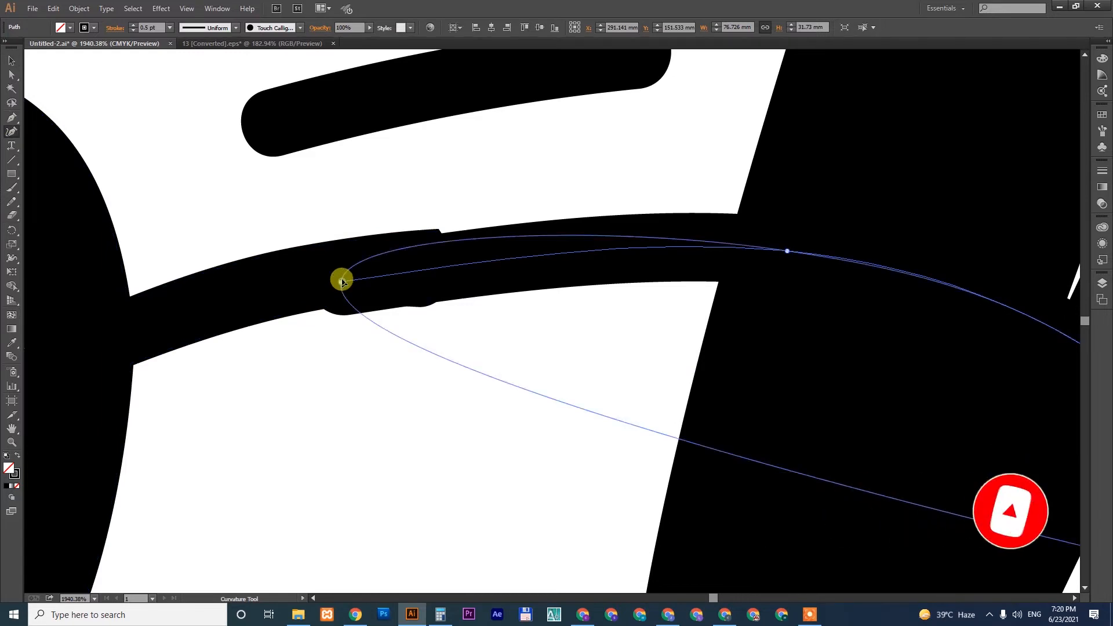
{"action": "mouse_move", "coordinate": [340, 281]}
{"action": "left_mouse_down"}
{"action": "mouse_move", "coordinate": [344, 269]}
{"action": "mouse_move", "coordinate": [335, 280]}
{"action": "mouse_move", "coordinate": [256, 286]}
{"action": "mouse_move", "coordinate": [121, 340]}
{"action": "left_mouse_up"}
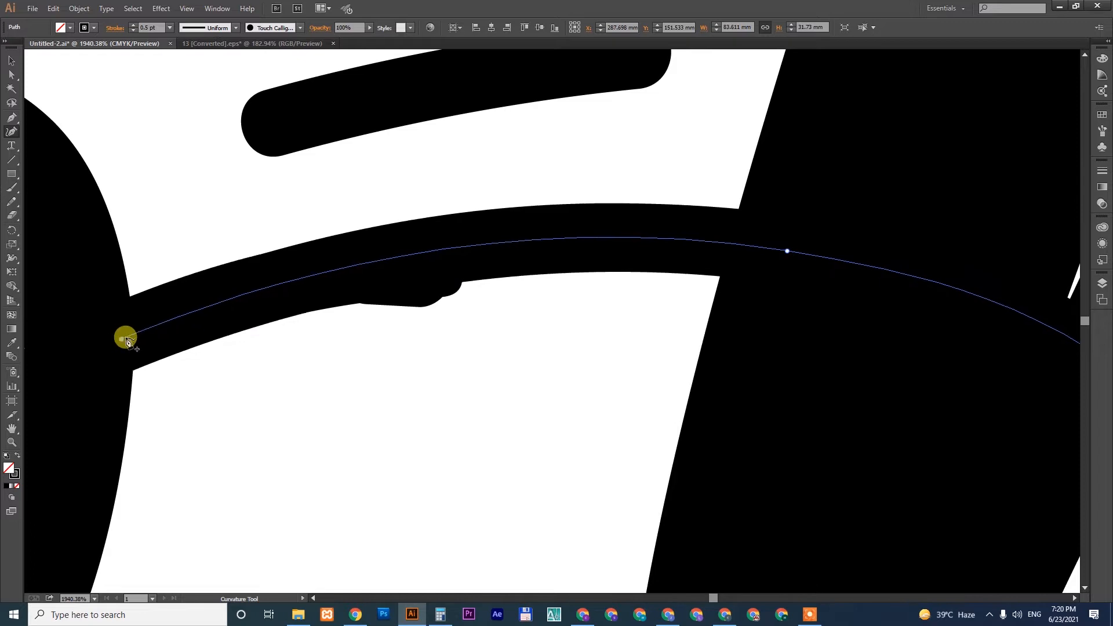
{"action": "key", "text": "v"}
{"action": "left_click", "coordinate": [406, 394]}
Delete the two test brush strokes between the p and the N.
{"action": "scroll", "coordinate": [400, 398], "scroll_direction": "down", "scroll_amount": 8}
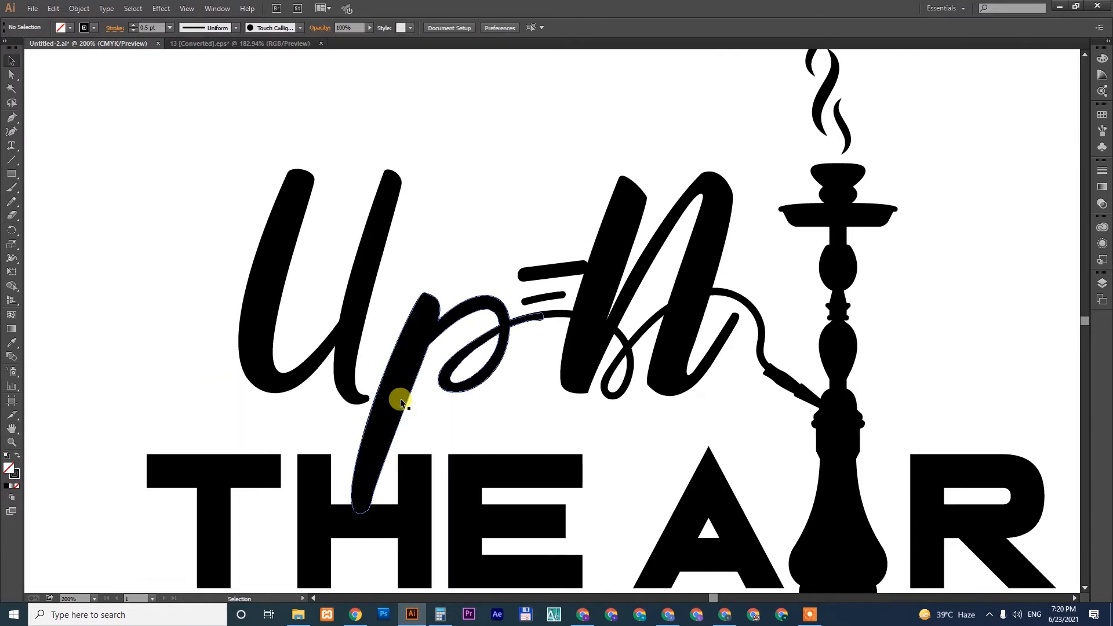
{"action": "left_click_drag", "start_coordinate": [714, 366], "coordinate": [548, 356]}
{"action": "left_click", "coordinate": [390, 261]}
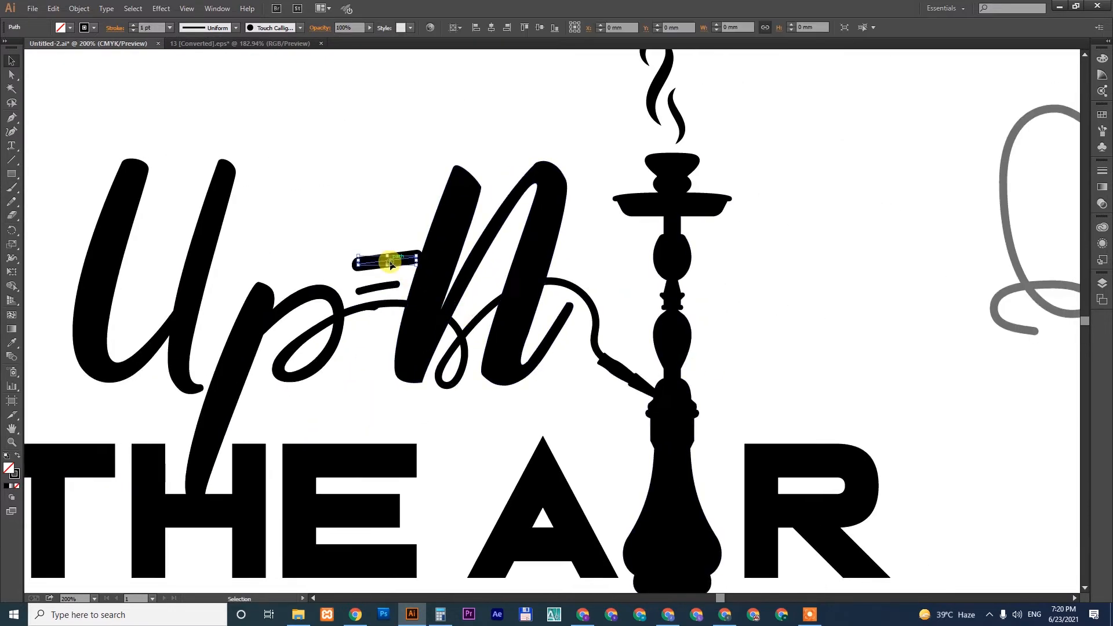
{"action": "key", "text": "Delete"}
{"action": "left_click", "coordinate": [380, 287]}
{"action": "key", "text": "Delete"}
{"action": "scroll", "coordinate": [710, 322], "scroll_direction": "down", "scroll_amount": 5}
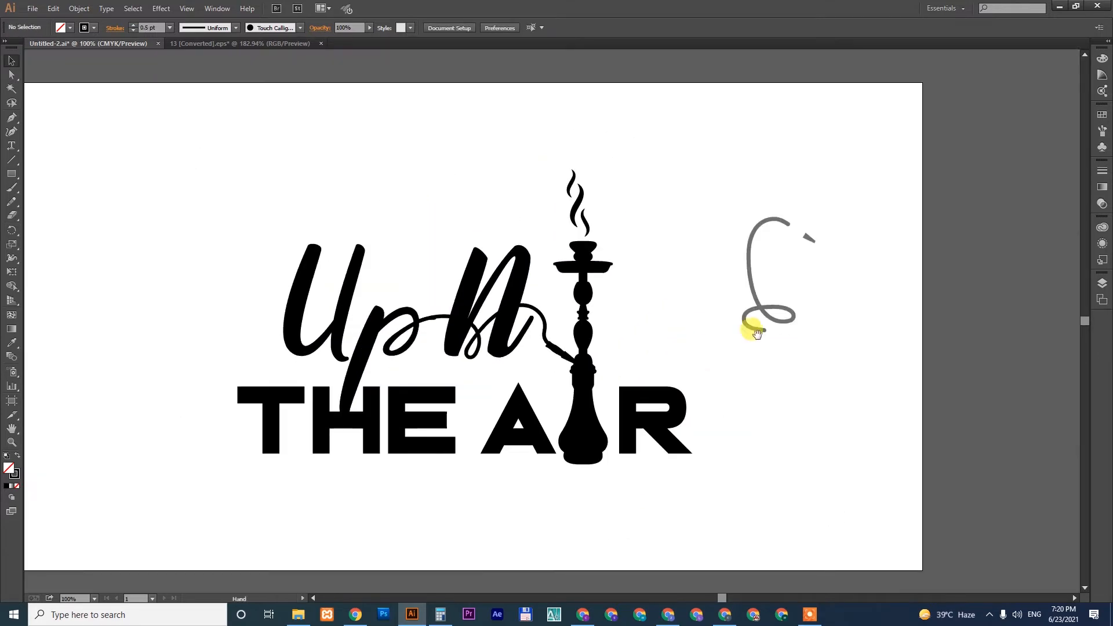
Delete the painted hose that runs from the p across the N to the connector.
{"action": "left_click_drag", "start_coordinate": [822, 366], "coordinate": [786, 373]}
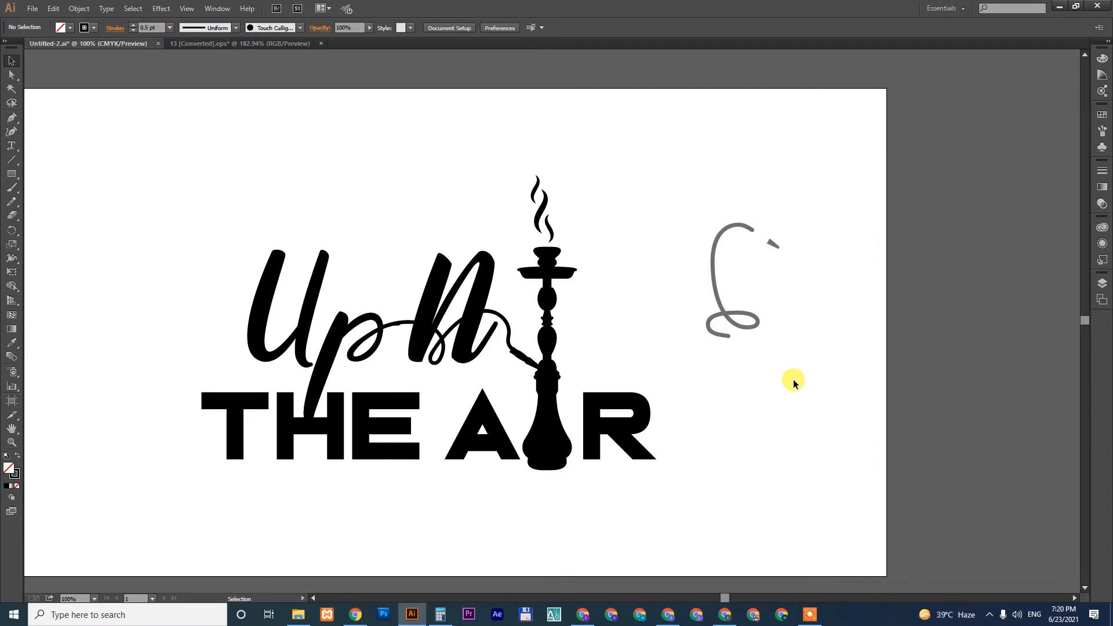
{"action": "left_click_drag", "start_coordinate": [235, 231], "coordinate": [726, 428]}
{"action": "key", "text": "v"}
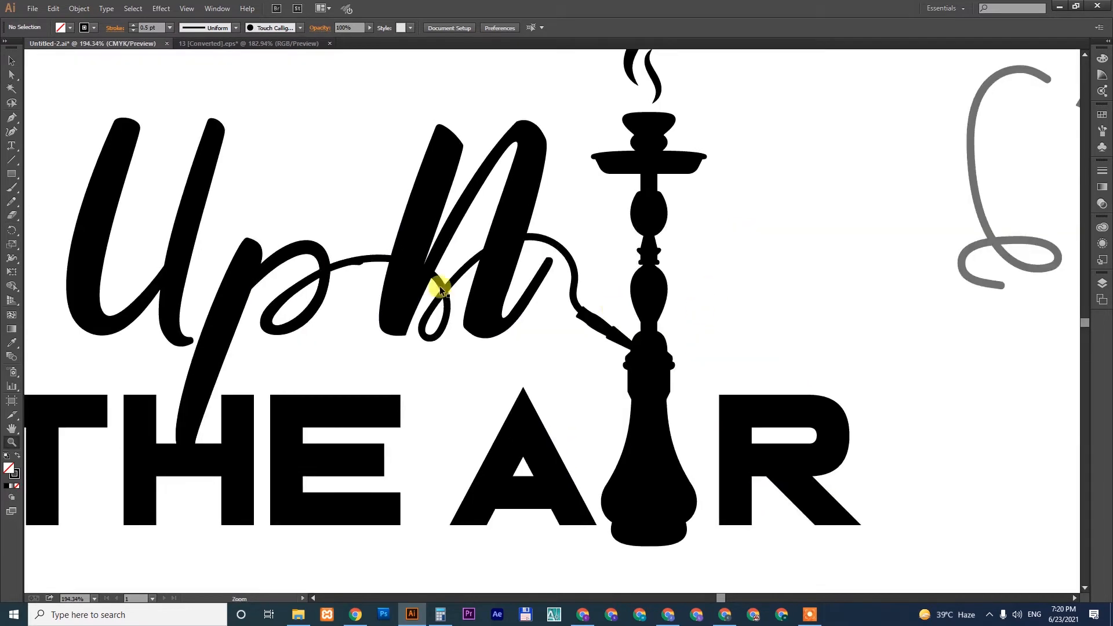
{"action": "left_click", "coordinate": [350, 267]}
{"action": "left_click", "coordinate": [351, 267]}
{"action": "key", "text": "Delete"}
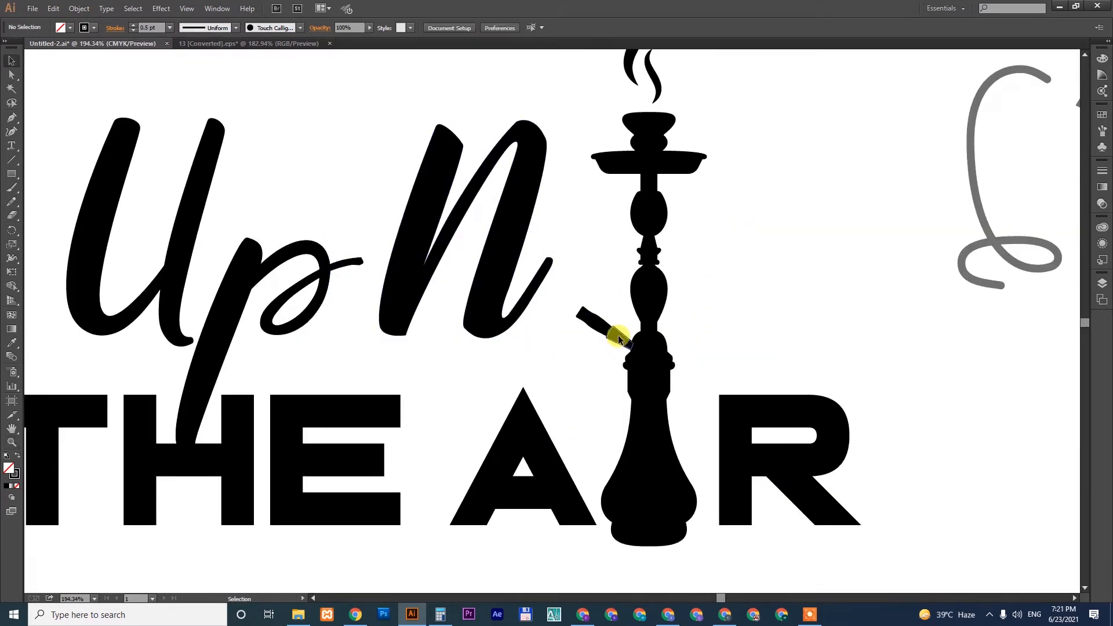
Rotate the hose connector so it slopes down away from the hookah, and seat its narrow end against the stem.
{"action": "left_click", "coordinate": [629, 344]}
{"action": "left_click_drag", "start_coordinate": [635, 353], "coordinate": [644, 319]}
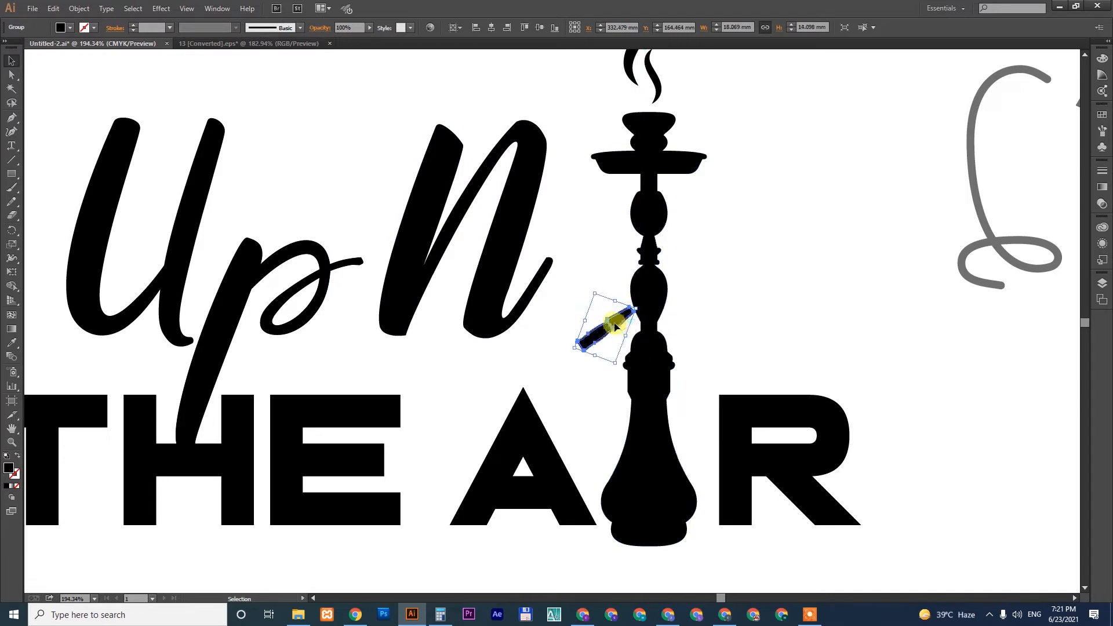
{"action": "left_click", "coordinate": [769, 306]}
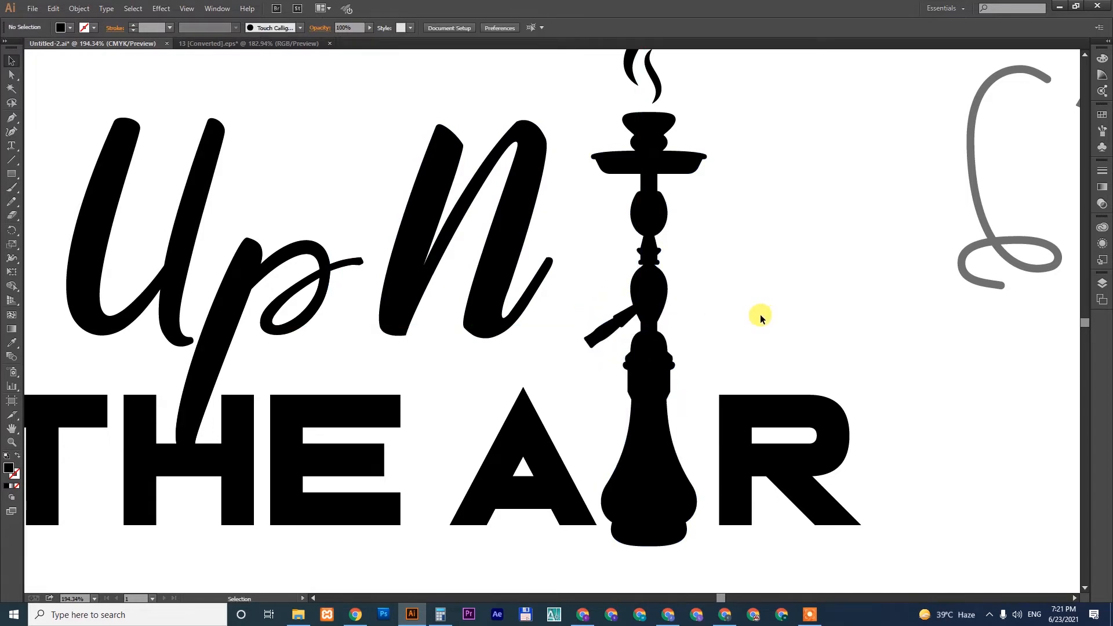
Paint a 1 pt hose from the p's tail, looping beneath the p and running under the N to the hookah's connector.
{"action": "key", "text": "b"}
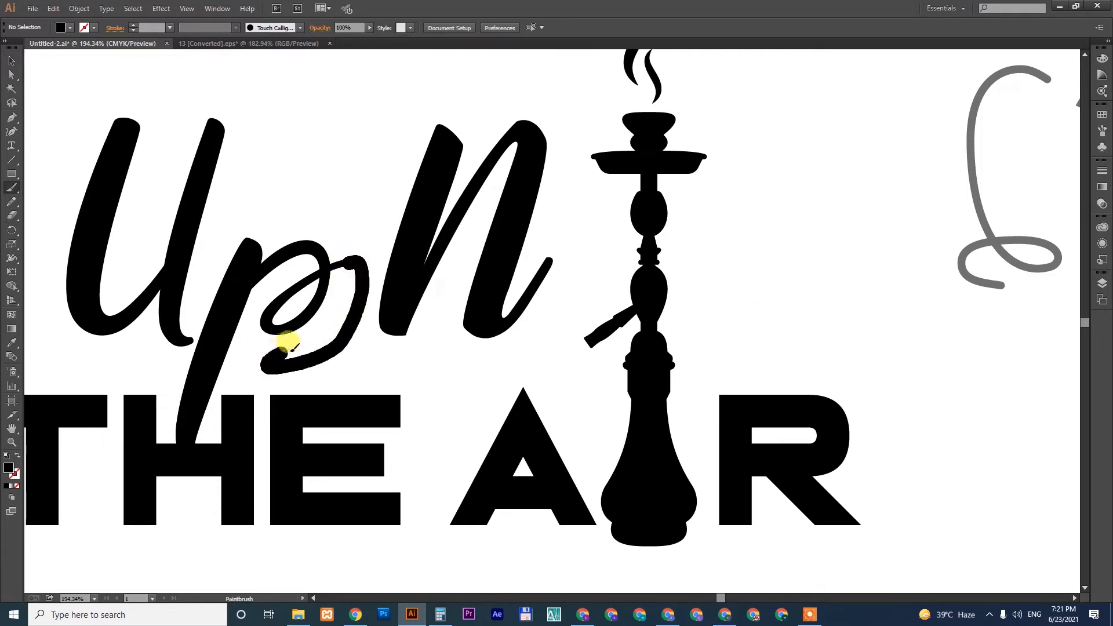
{"action": "mouse_move", "coordinate": [288, 343]}
{"action": "left_mouse_down"}
{"action": "mouse_move", "coordinate": [474, 353]}
{"action": "mouse_move", "coordinate": [603, 340]}
{"action": "left_mouse_up"}
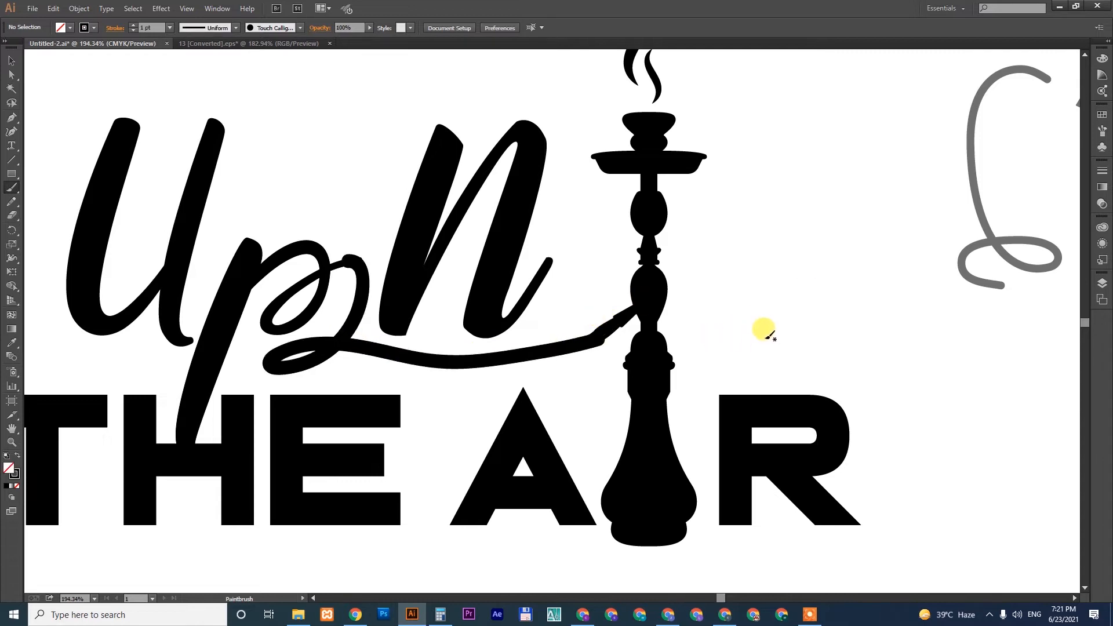
Set the painted hose's stroke weight to 0.5 pt.
{"action": "left_click", "coordinate": [492, 360]}
{"action": "left_click_drag", "start_coordinate": [152, 27], "coordinate": [85, 26]}
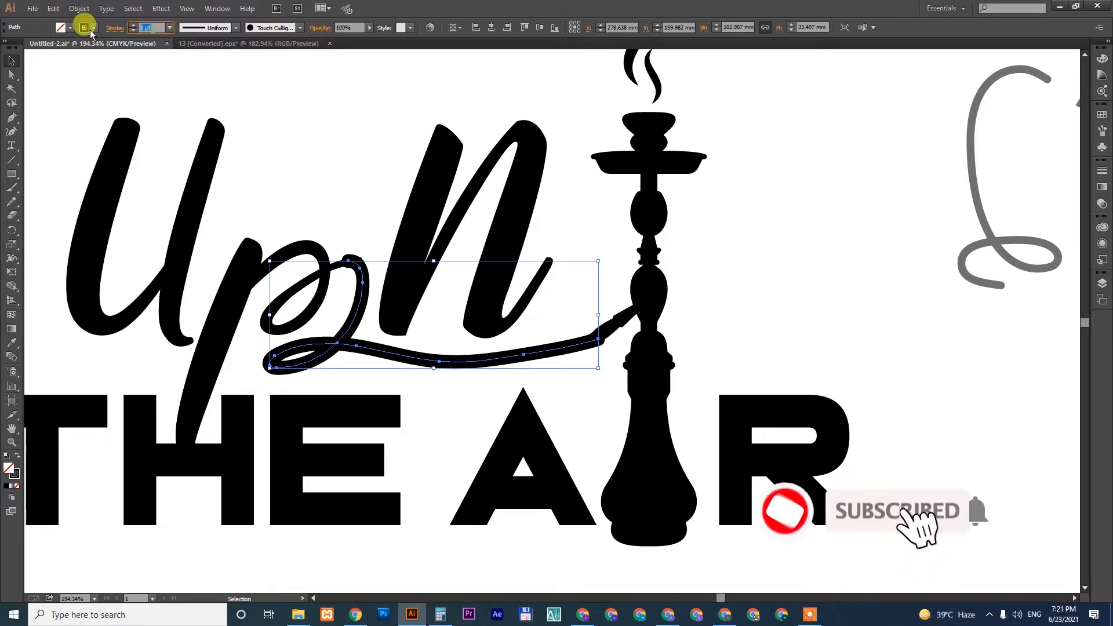
{"action": "type", "text": "0.5"}
{"action": "key", "text": "Return"}
{"action": "left_click", "coordinate": [358, 182]}
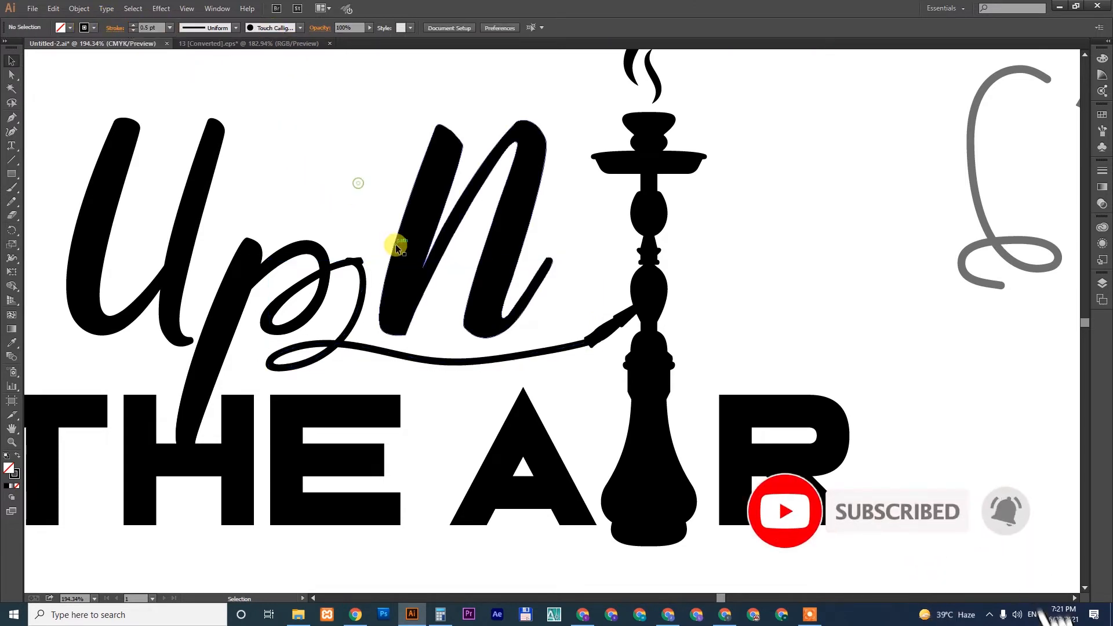
Turn the hose connector so it rises away from the hookah, and seat its narrow end against the stem just above the base.
{"action": "key", "text": "z"}
{"action": "left_click_drag", "start_coordinate": [211, 212], "coordinate": [797, 429]}
{"action": "left_click_drag", "start_coordinate": [643, 369], "coordinate": [623, 354]}
{"action": "key", "text": "v"}
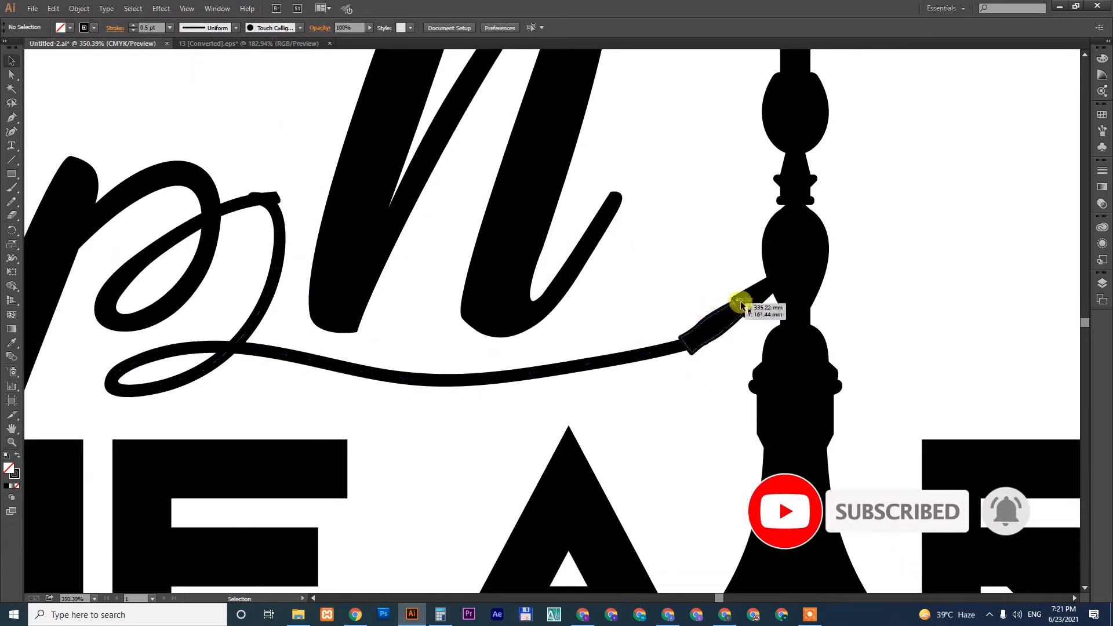
{"action": "left_click", "coordinate": [753, 300]}
{"action": "mouse_move", "coordinate": [751, 305]}
{"action": "left_mouse_down"}
{"action": "mouse_move", "coordinate": [738, 315]}
{"action": "mouse_move", "coordinate": [775, 316]}
{"action": "mouse_move", "coordinate": [740, 356]}
{"action": "mouse_move", "coordinate": [751, 324]}
{"action": "mouse_move", "coordinate": [758, 341]}
{"action": "left_mouse_up"}
Reshape the hose's end with the Curvature tool so it arches up after the N and ends in the connector's wide mouth.
{"action": "left_click", "coordinate": [631, 359]}
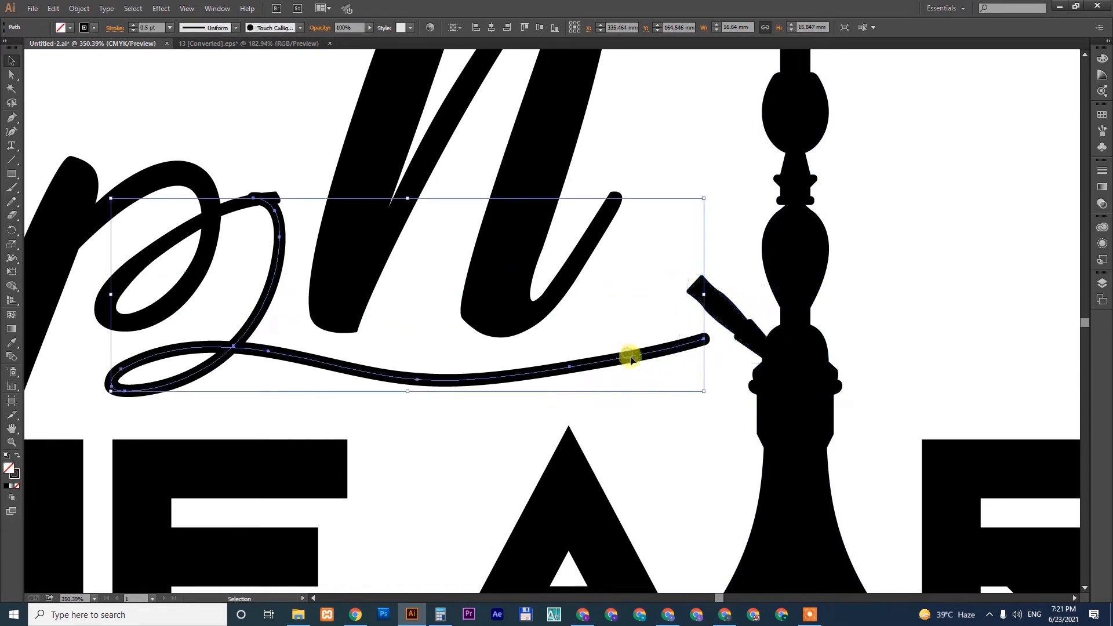
{"action": "left_click", "coordinate": [11, 131]}
{"action": "left_click", "coordinate": [694, 345]}
{"action": "left_click_drag", "start_coordinate": [703, 340], "coordinate": [642, 256]}
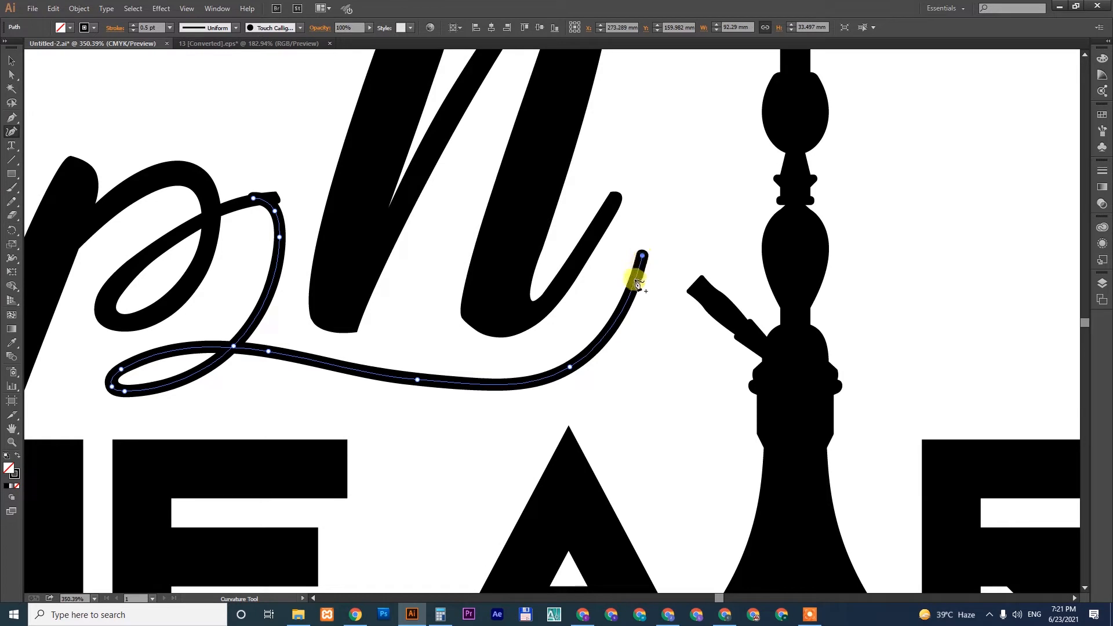
{"action": "left_click", "coordinate": [703, 291]}
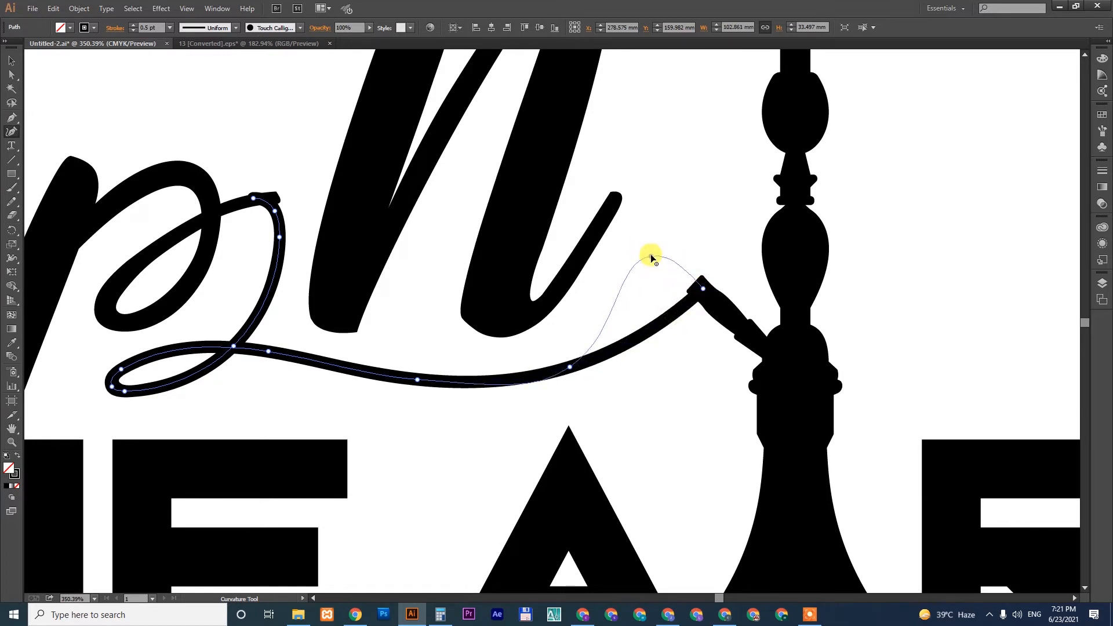
{"action": "left_click_drag", "start_coordinate": [651, 255], "coordinate": [651, 256]}
{"action": "key", "text": "v"}
Erase the tip of the p's tail with a smaller Eraser, leaving a short stub beside the bowl.
{"action": "mouse_move", "coordinate": [436, 354]}
{"action": "left_mouse_down"}
{"action": "mouse_move", "coordinate": [693, 343]}
{"action": "mouse_move", "coordinate": [770, 325]}
{"action": "left_mouse_up"}
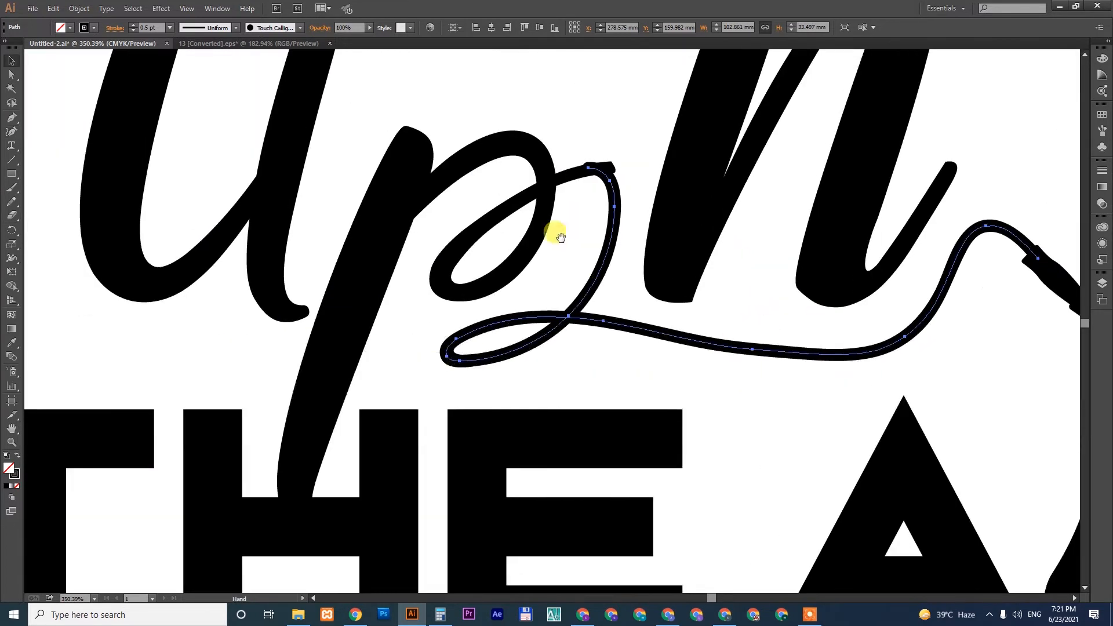
{"action": "left_click_drag", "start_coordinate": [511, 115], "coordinate": [769, 265]}
{"action": "left_click_drag", "start_coordinate": [651, 219], "coordinate": [593, 259]}
{"action": "left_click", "coordinate": [261, 309]}
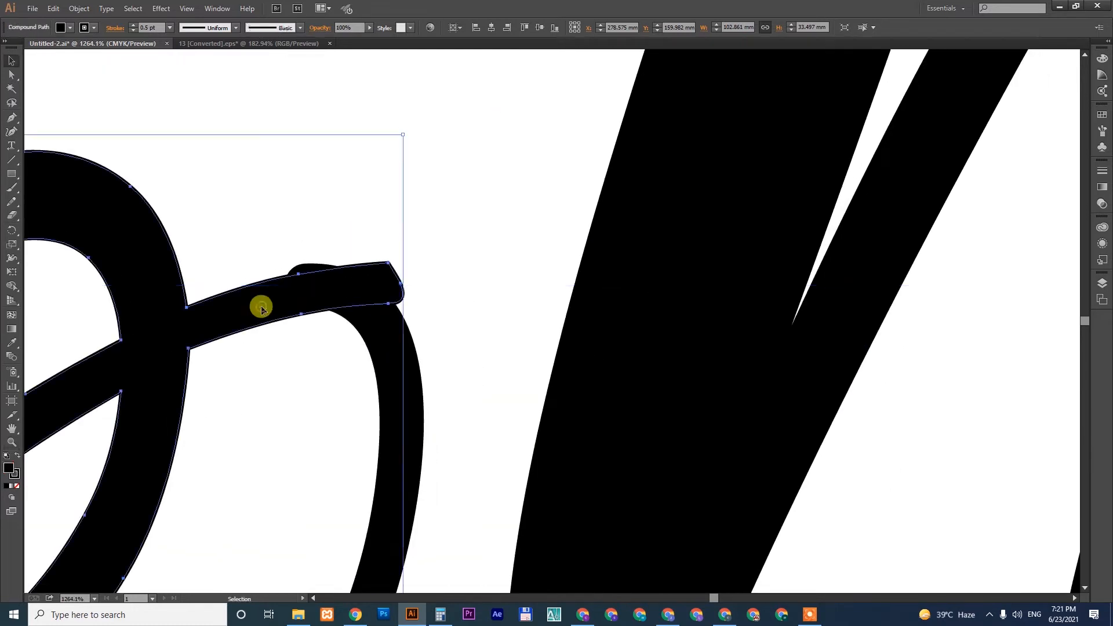
{"action": "key", "text": "shift+e"}
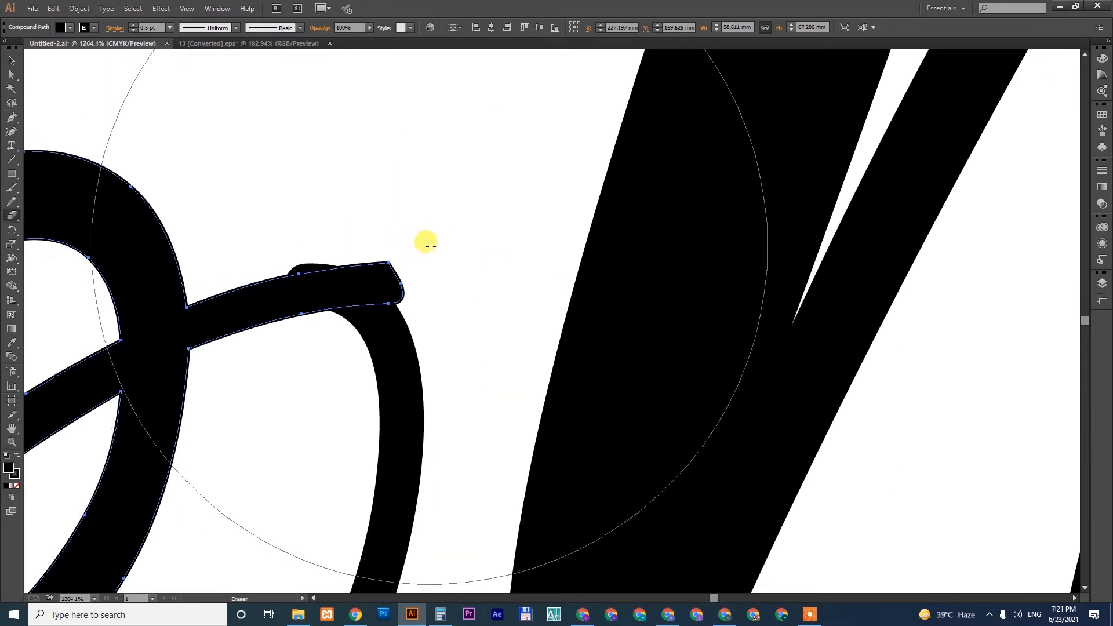
{"action": "key", "text": "bracketleft"}
{"action": "key", "text": "bracketleft"}
{"action": "key", "text": "bracketleft"}
{"action": "key", "text": "bracketleft"}
{"action": "key", "text": "bracketleft"}
{"action": "left_click_drag", "start_coordinate": [432, 269], "coordinate": [289, 293]}
{"action": "key", "text": "v"}
Extend the hose's start point back into the p with the Curvature tool, and adjust the next anchor to smooth the bend.
{"action": "left_click_drag", "start_coordinate": [474, 203], "coordinate": [653, 114]}
{"action": "left_click", "coordinate": [423, 247]}
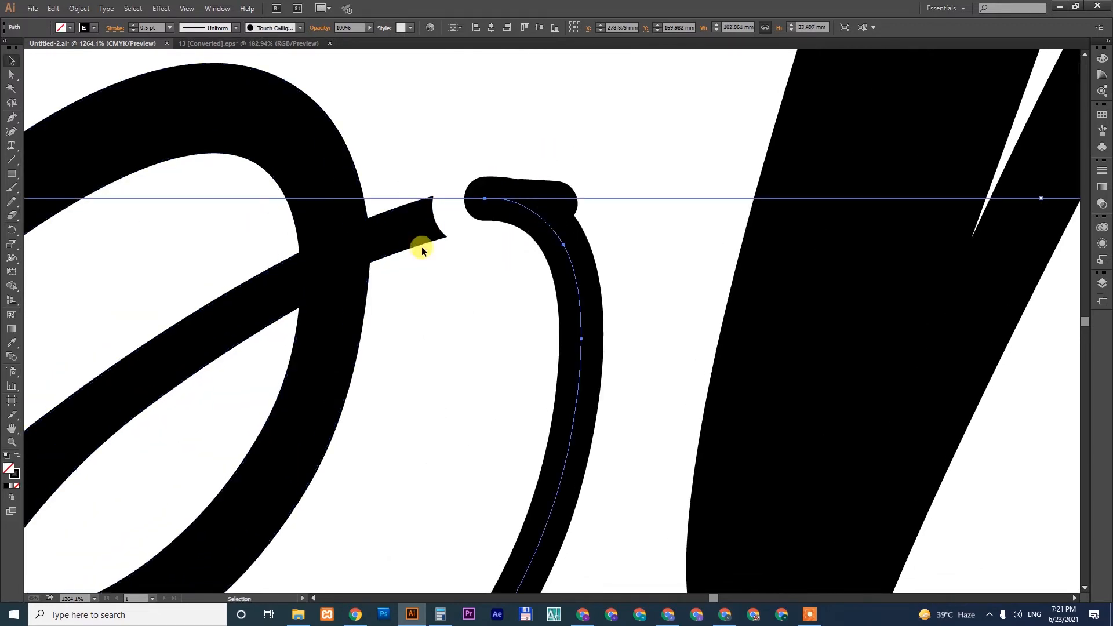
{"action": "left_click", "coordinate": [12, 132]}
{"action": "left_click", "coordinate": [486, 200]}
{"action": "mouse_move", "coordinate": [486, 200]}
{"action": "left_mouse_down"}
{"action": "mouse_move", "coordinate": [387, 246]}
{"action": "mouse_move", "coordinate": [342, 252]}
{"action": "left_mouse_up"}
{"action": "mouse_move", "coordinate": [563, 245]}
{"action": "left_mouse_down"}
{"action": "mouse_move", "coordinate": [565, 224]}
{"action": "mouse_move", "coordinate": [566, 235]}
{"action": "left_mouse_up"}
{"action": "key", "text": "v"}
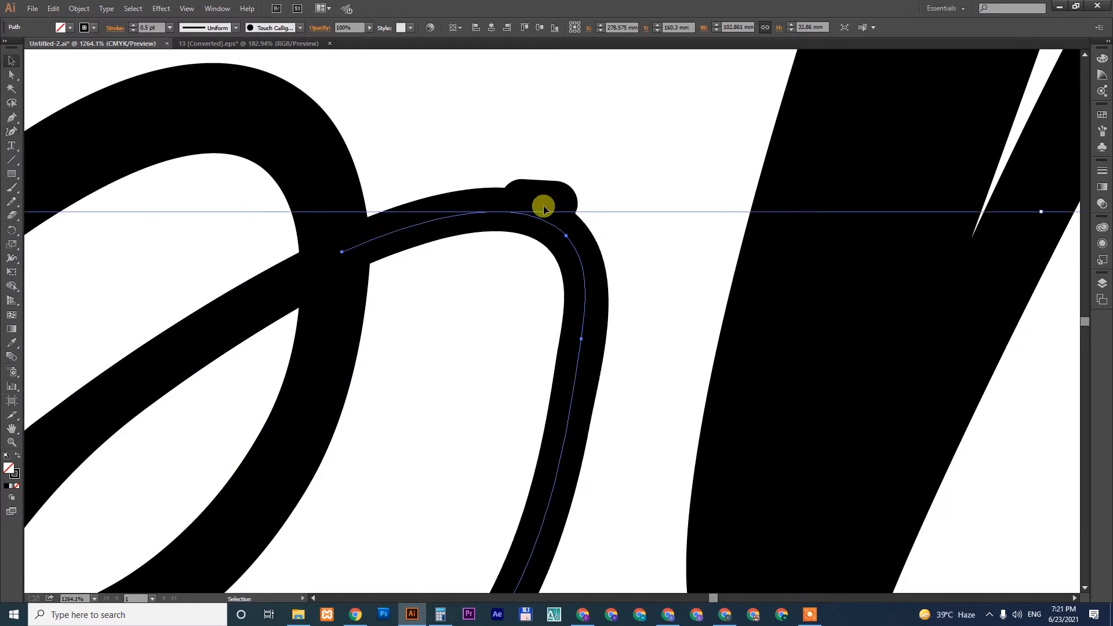
Delete the small leftover brush stroke on top of the hose's bend beside the p.
{"action": "left_click", "coordinate": [589, 144]}
{"action": "left_click", "coordinate": [555, 192]}
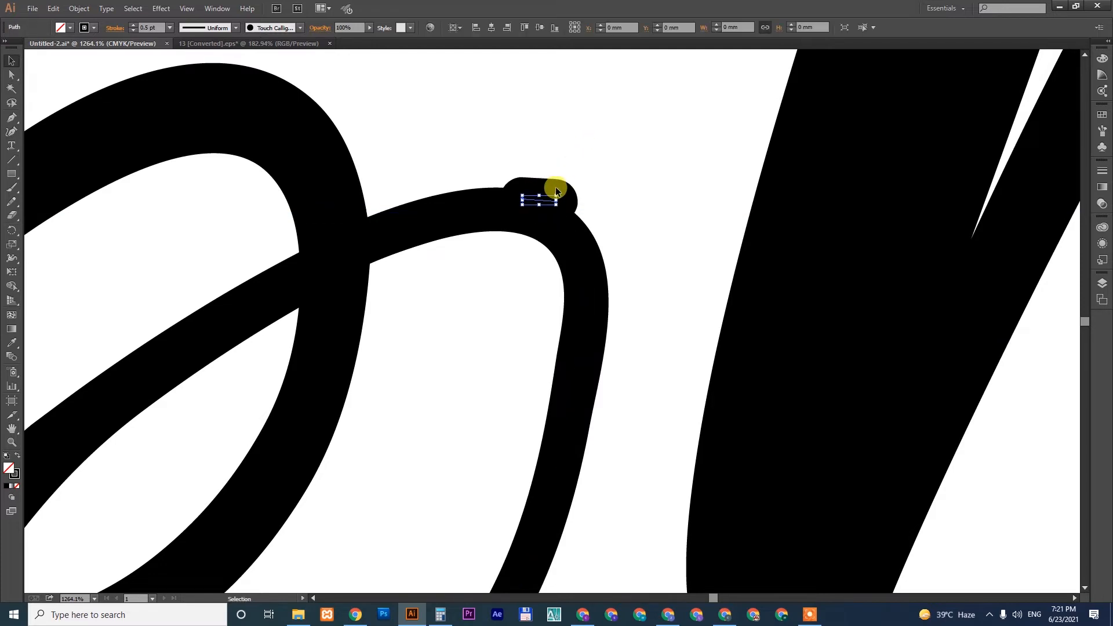
{"action": "left_click_drag", "start_coordinate": [556, 191], "coordinate": [572, 150]}
{"action": "key", "text": "Delete"}
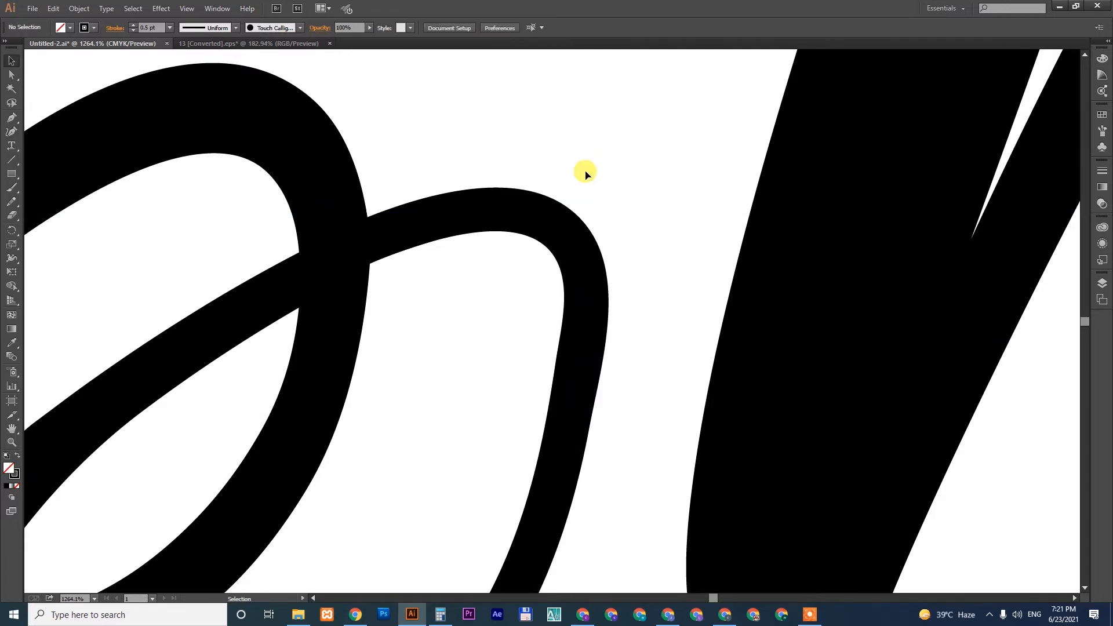
Delete the grey test strokes lying beside the logo on the artboard.
{"action": "key", "text": "ctrl+minus"}
{"action": "key", "text": "ctrl+minus"}
{"action": "key", "text": "ctrl+minus"}
{"action": "key", "text": "ctrl+minus"}
{"action": "key", "text": "ctrl+minus"}
{"action": "key", "text": "ctrl+minus"}
{"action": "key", "text": "ctrl+minus"}
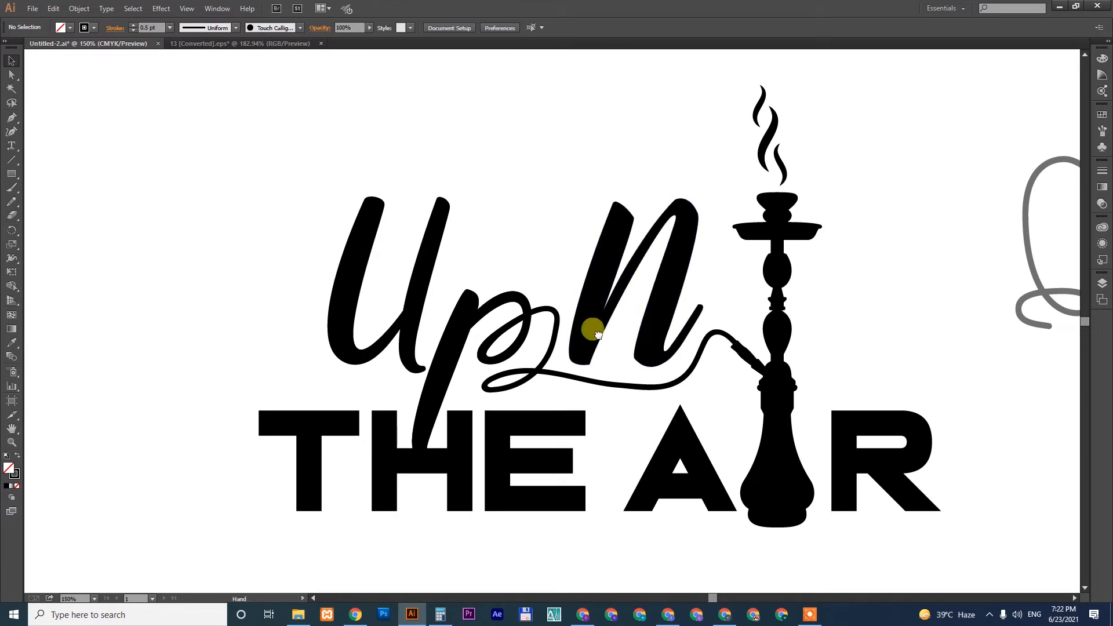
{"action": "left_click_drag", "start_coordinate": [671, 349], "coordinate": [495, 313]}
{"action": "key", "text": "ctrl+minus"}
{"action": "key", "text": "ctrl+minus"}
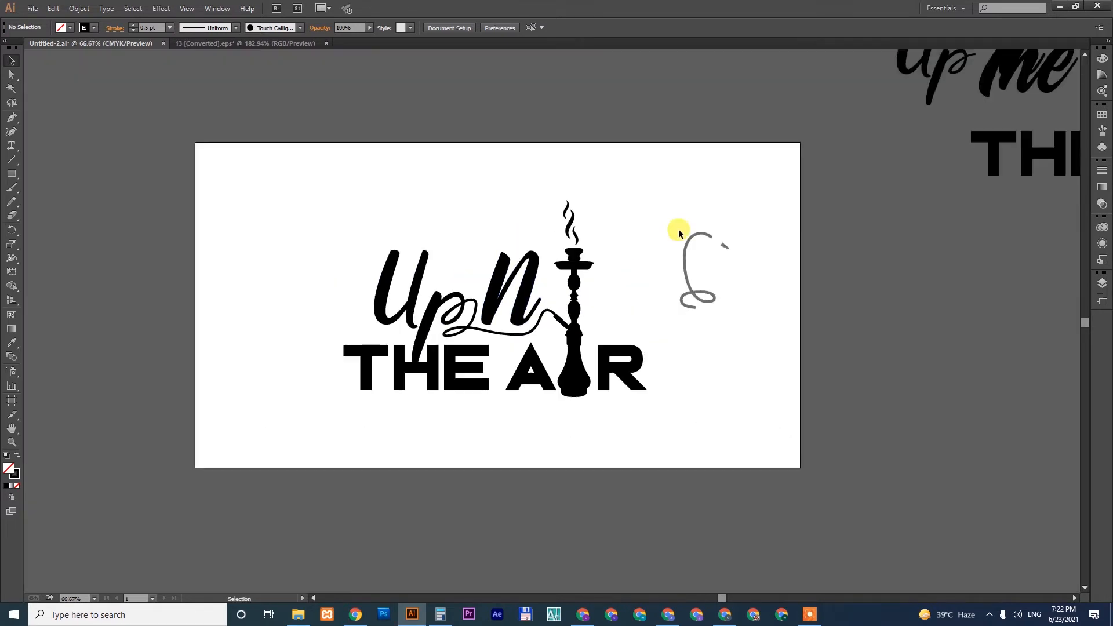
{"action": "left_click_drag", "start_coordinate": [676, 190], "coordinate": [777, 327]}
{"action": "key", "text": "Delete"}
Group the lettering, hose and hookah into one object and centre it horizontally on the artboard.
{"action": "left_click_drag", "start_coordinate": [251, 191], "coordinate": [719, 408]}
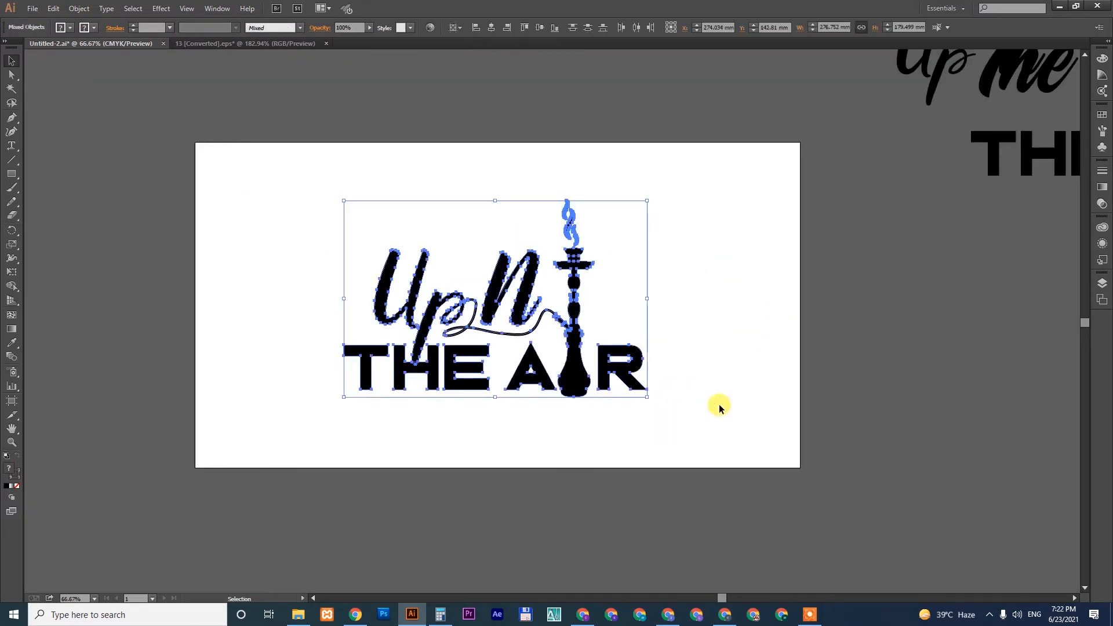
{"action": "left_click", "coordinate": [727, 371]}
{"action": "left_click_drag", "start_coordinate": [313, 207], "coordinate": [746, 397]}
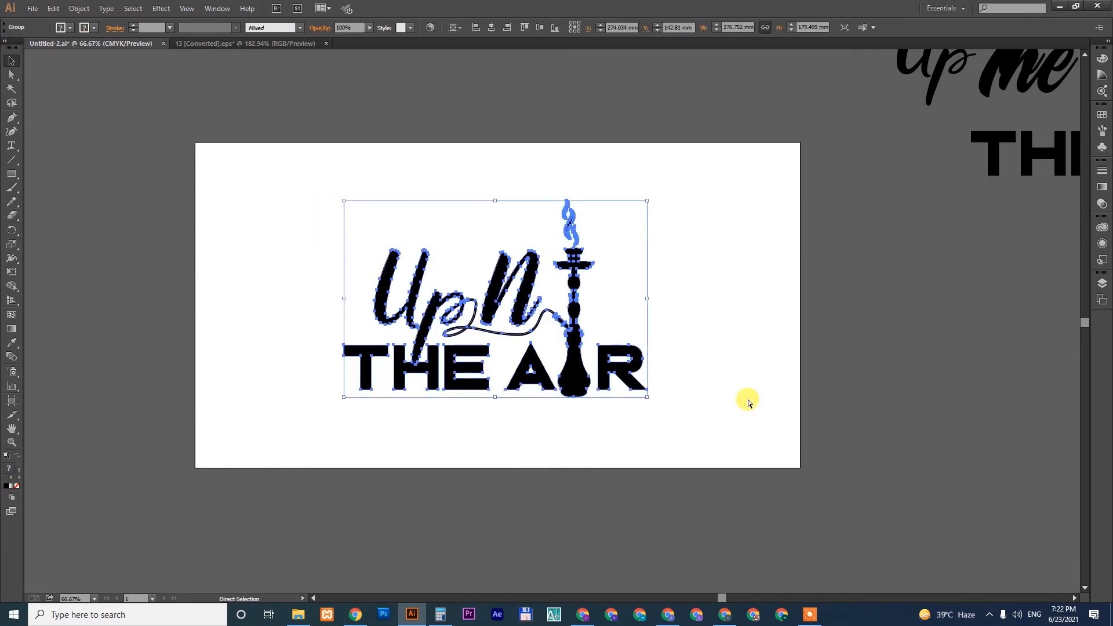
{"action": "left_click", "coordinate": [676, 378]}
{"action": "left_click", "coordinate": [626, 376]}
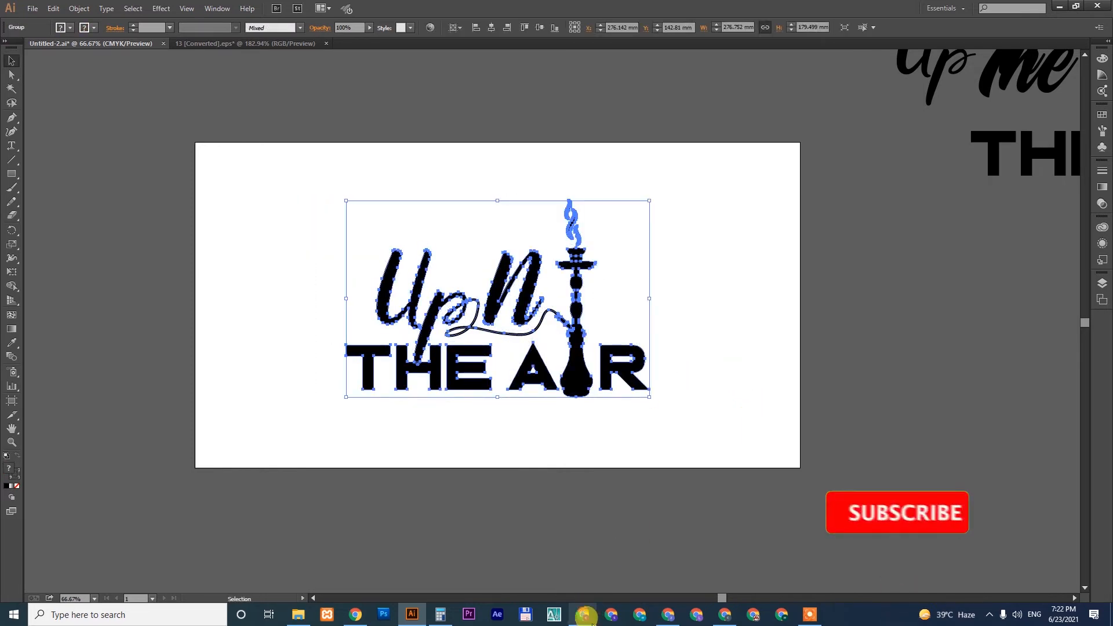
Check the buyer's preferred colours in the Fiverr order requirements in the browser, and return to the logo in Illustrator.
{"action": "left_click", "coordinate": [668, 613]}
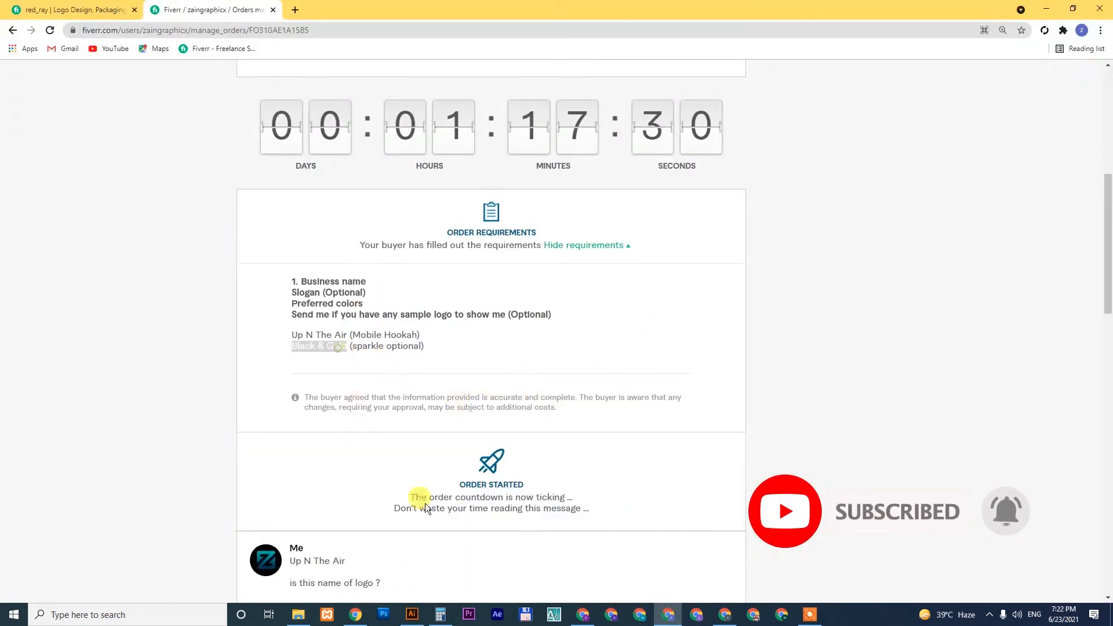
{"action": "left_click", "coordinate": [412, 613]}
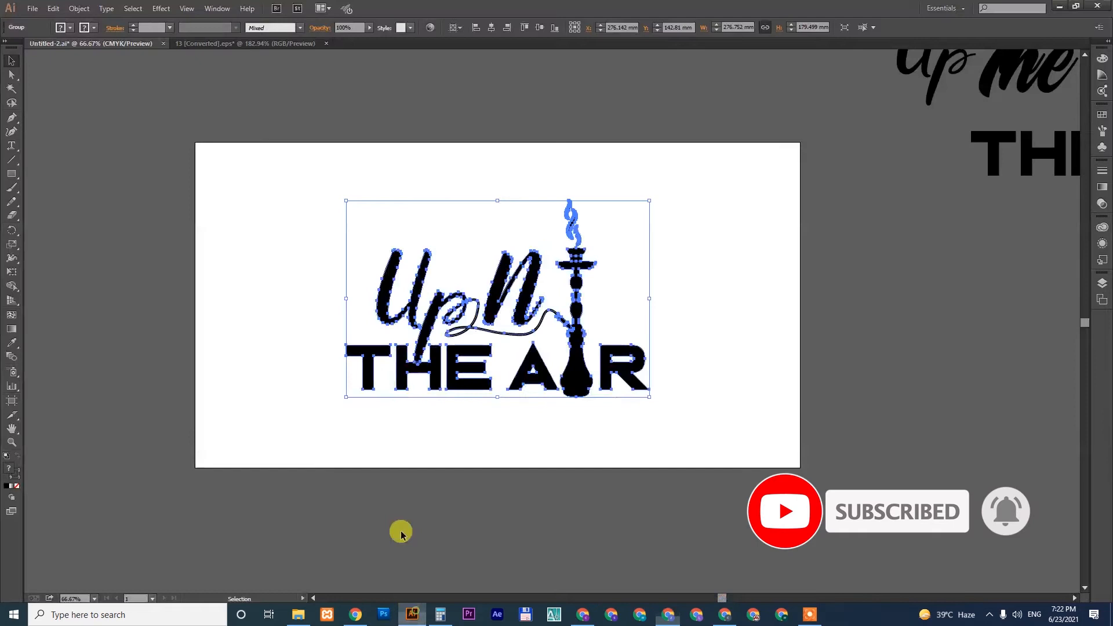
Enlarge the grouped logo to about 309 mm wide within the artboard.
{"action": "left_click", "coordinate": [745, 329]}
{"action": "left_click_drag", "start_coordinate": [732, 280], "coordinate": [671, 325]}
{"action": "left_click_drag", "start_coordinate": [224, 236], "coordinate": [563, 439]}
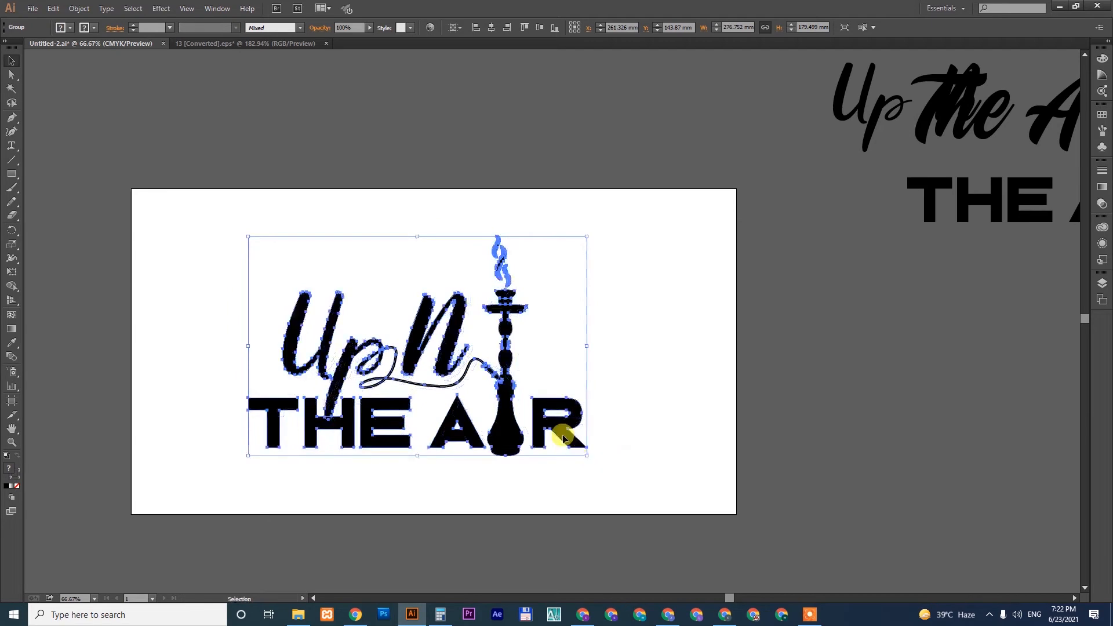
{"action": "left_click", "coordinate": [641, 385]}
Duplicate the artboard together with its logo directly below the original.
{"action": "key", "text": "ctrl+minus"}
{"action": "key", "text": "ctrl+minus"}
{"action": "key", "text": "ctrl+minus"}
{"action": "left_click_drag", "start_coordinate": [594, 422], "coordinate": [572, 365]}
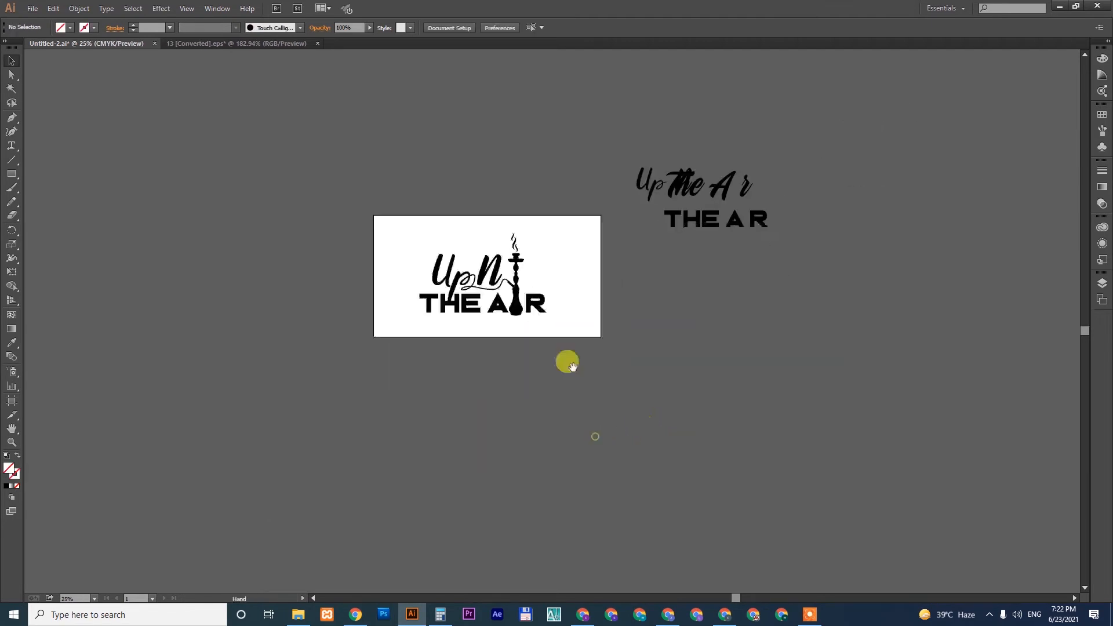
{"action": "key", "text": "shift+o"}
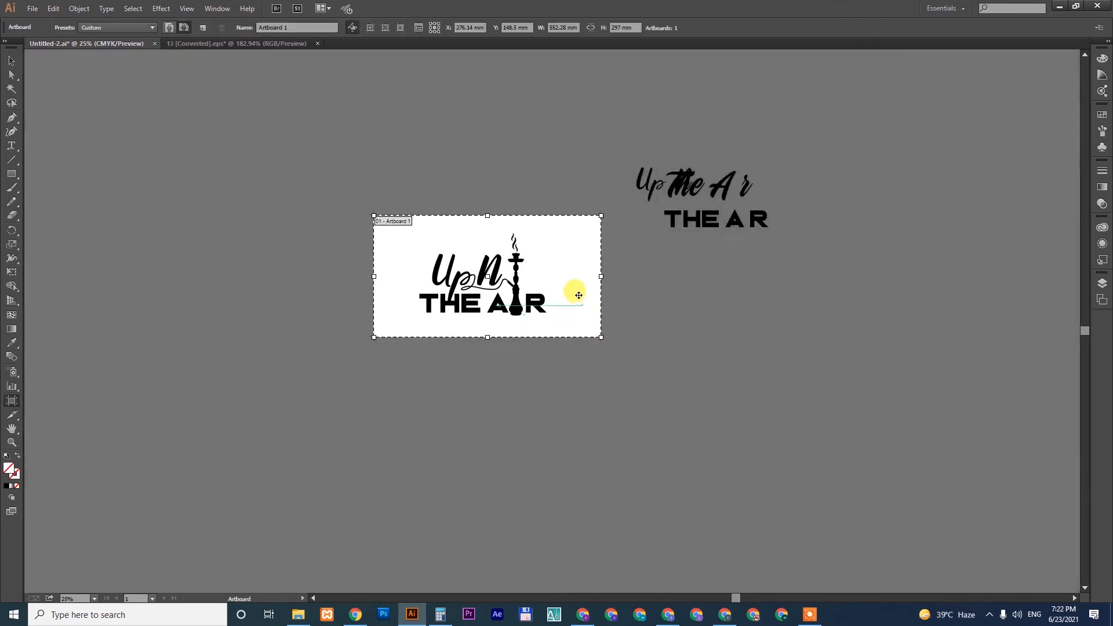
{"action": "left_click_drag", "start_coordinate": [579, 295], "coordinate": [576, 393]}
{"action": "key", "text": "v"}
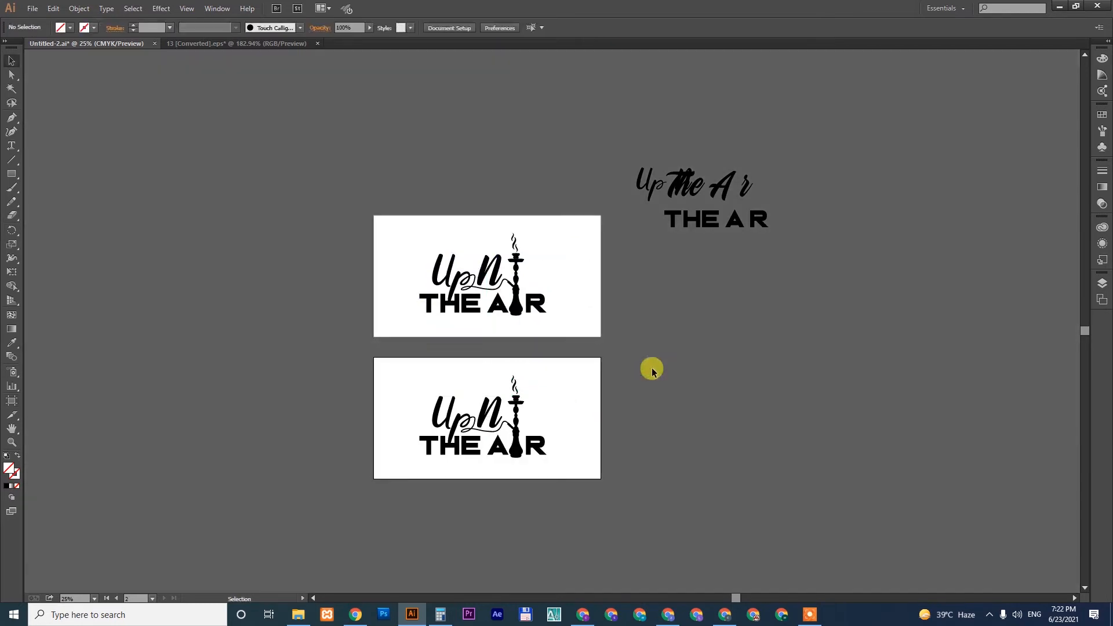
Cover the upper artboard with a 552.28 × 297 mm rectangle and fill it with the black sampled from the spare lettering.
{"action": "left_click_drag", "start_coordinate": [710, 483], "coordinate": [710, 484]}
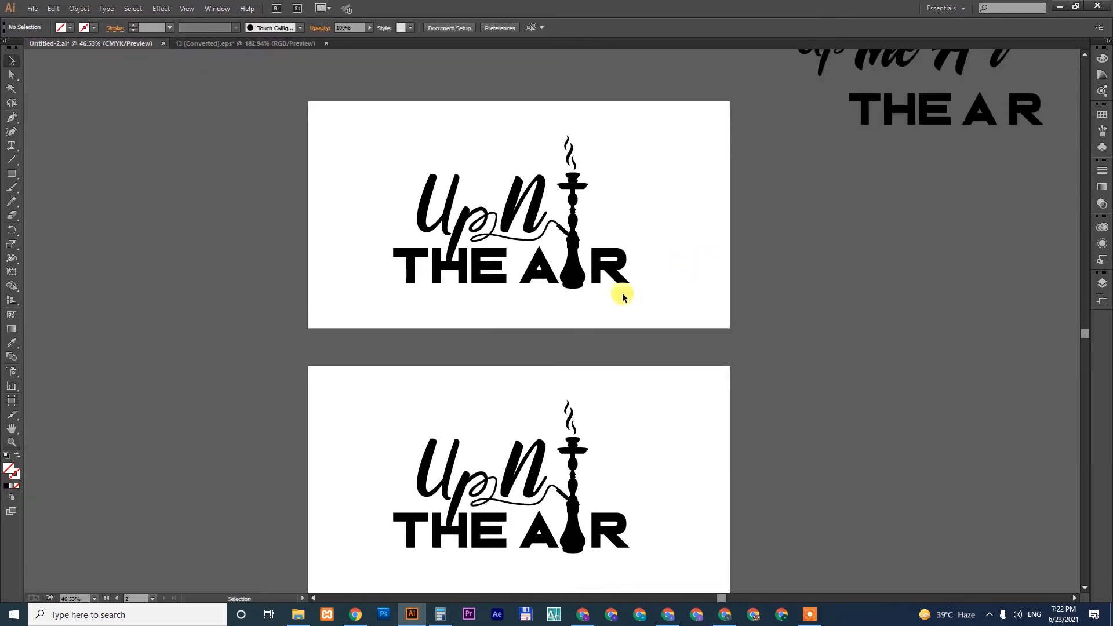
{"action": "left_click_drag", "start_coordinate": [308, 101], "coordinate": [731, 326]}
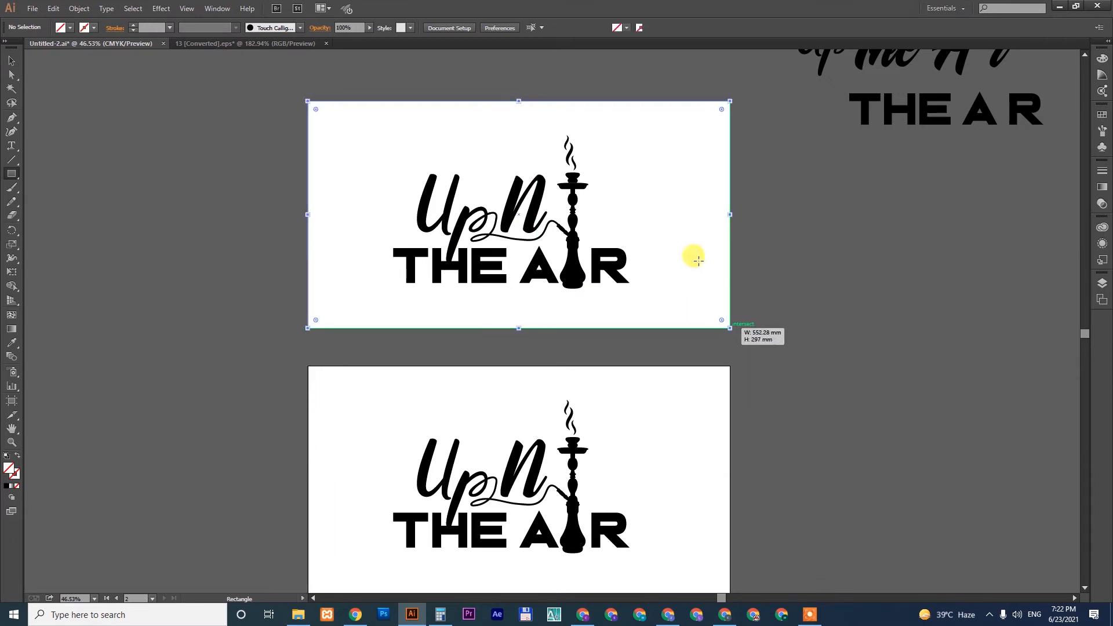
{"action": "left_click_drag", "start_coordinate": [698, 260], "coordinate": [693, 244]}
{"action": "key", "text": "i"}
{"action": "left_click", "coordinate": [870, 94]}
{"action": "key", "text": "v"}
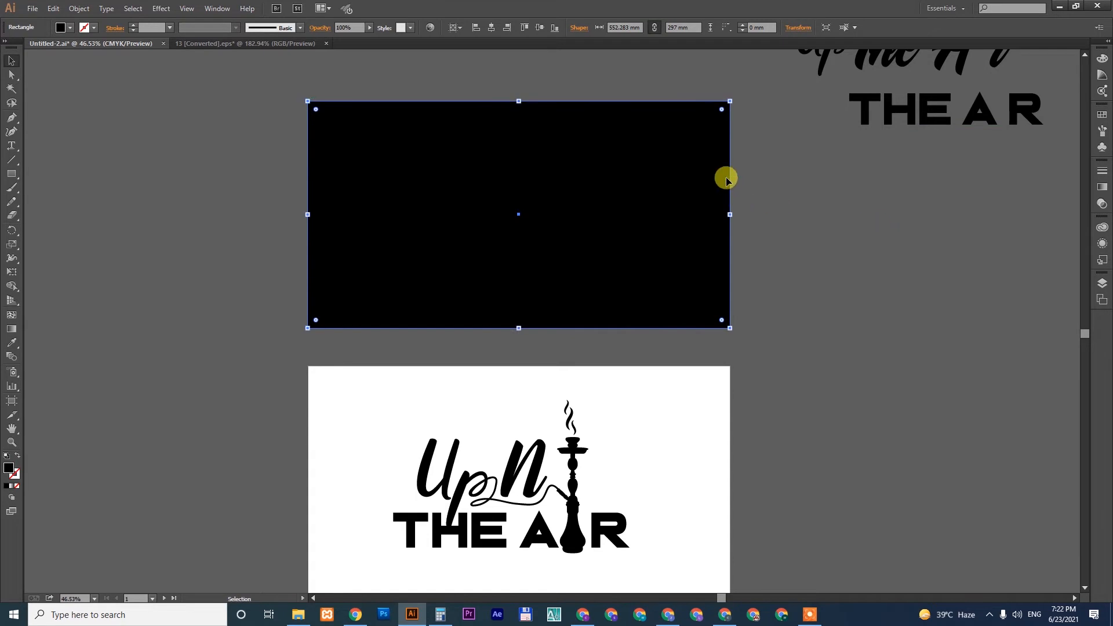
Select the whole logo group within the black rectangle on the upper artboard.
{"action": "key", "text": "a"}
{"action": "left_click_drag", "start_coordinate": [348, 110], "coordinate": [748, 315]}
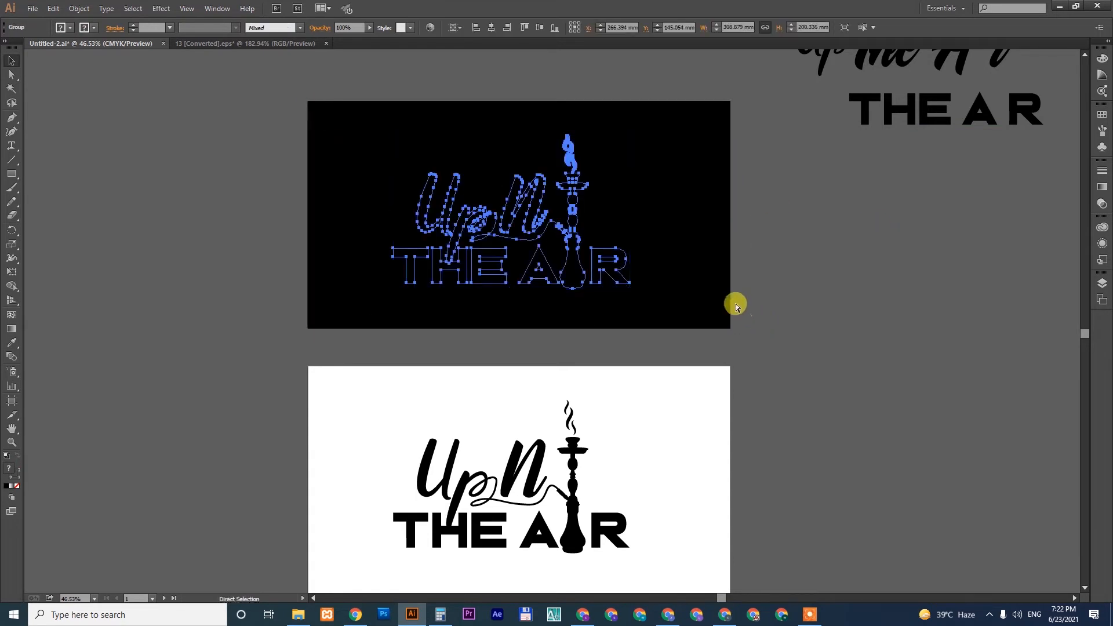
{"action": "key", "text": "v"}
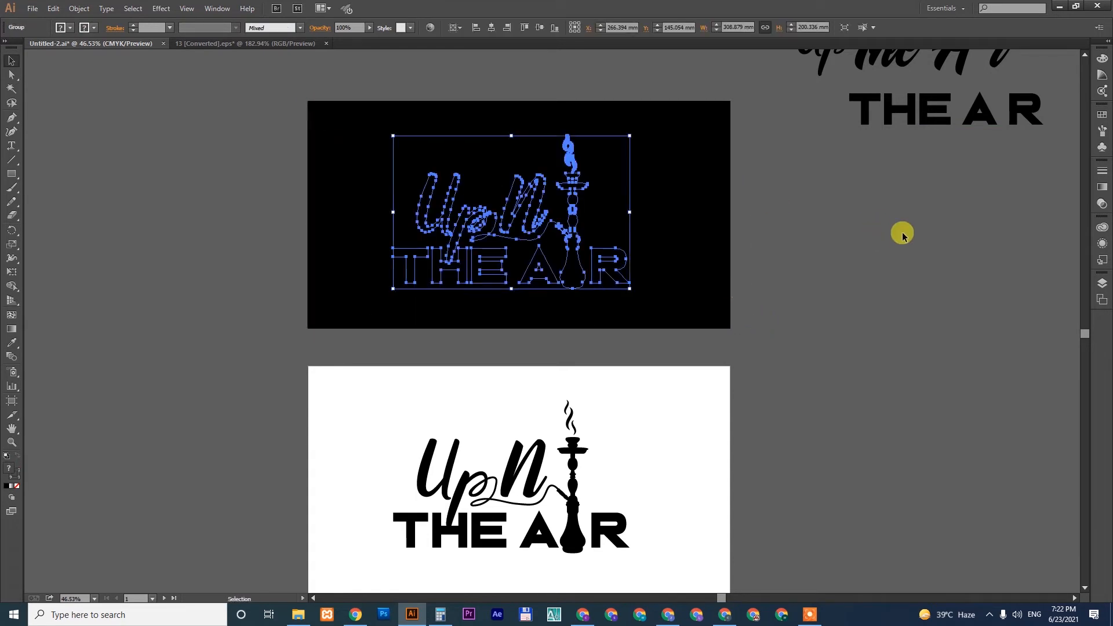
Open OSZENF1.eps from the 2020 > Gradient folder on Local Disk (E:) in Illustrator, using File Explorer.
{"action": "left_click", "coordinate": [304, 617]}
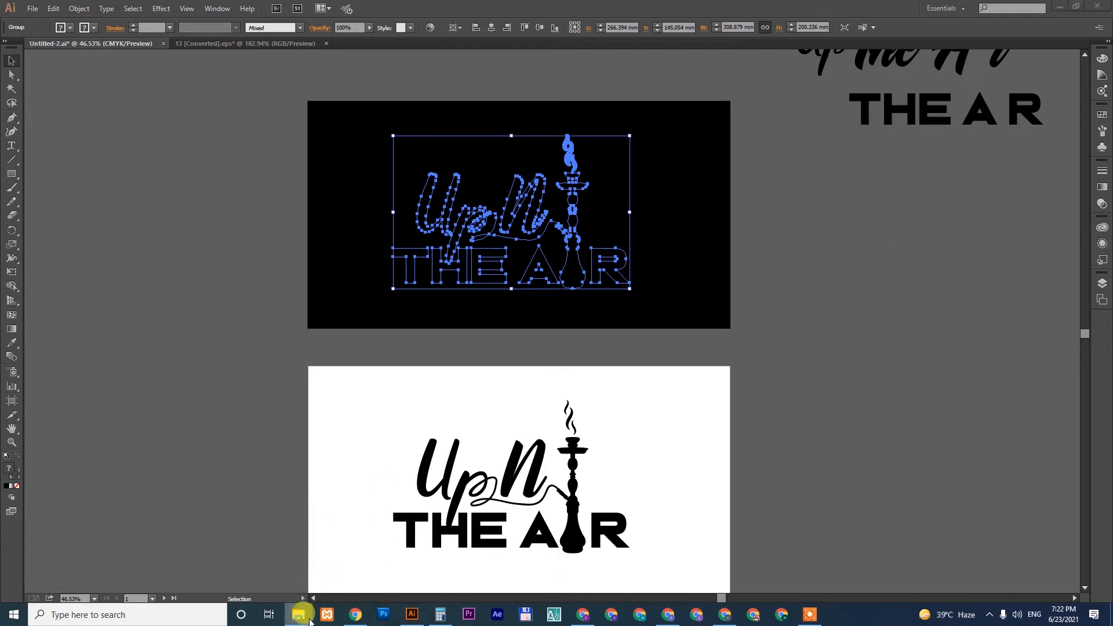
{"action": "left_click", "coordinate": [292, 615]}
{"action": "left_click", "coordinate": [295, 616]}
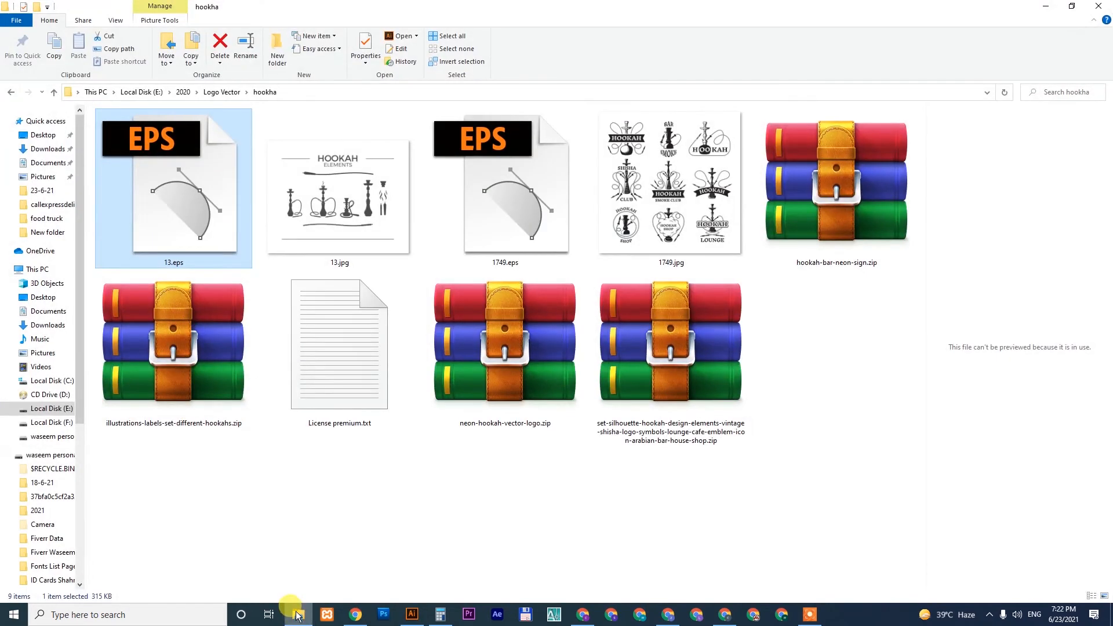
{"action": "left_click", "coordinate": [57, 410]}
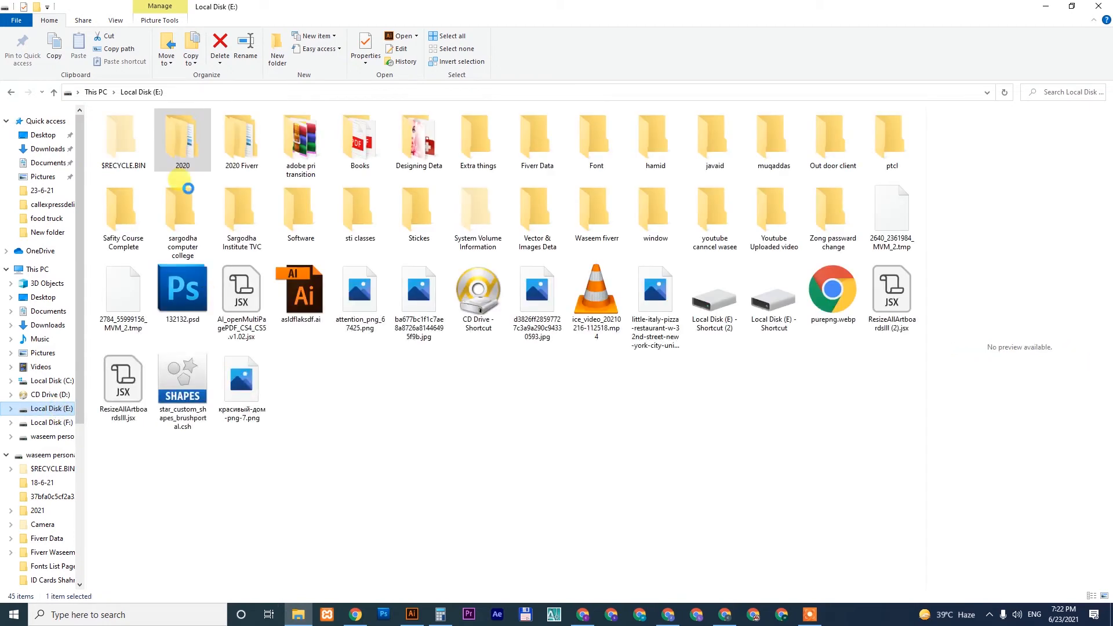
{"action": "double_click", "coordinate": [178, 134]}
{"action": "key", "text": "g"}
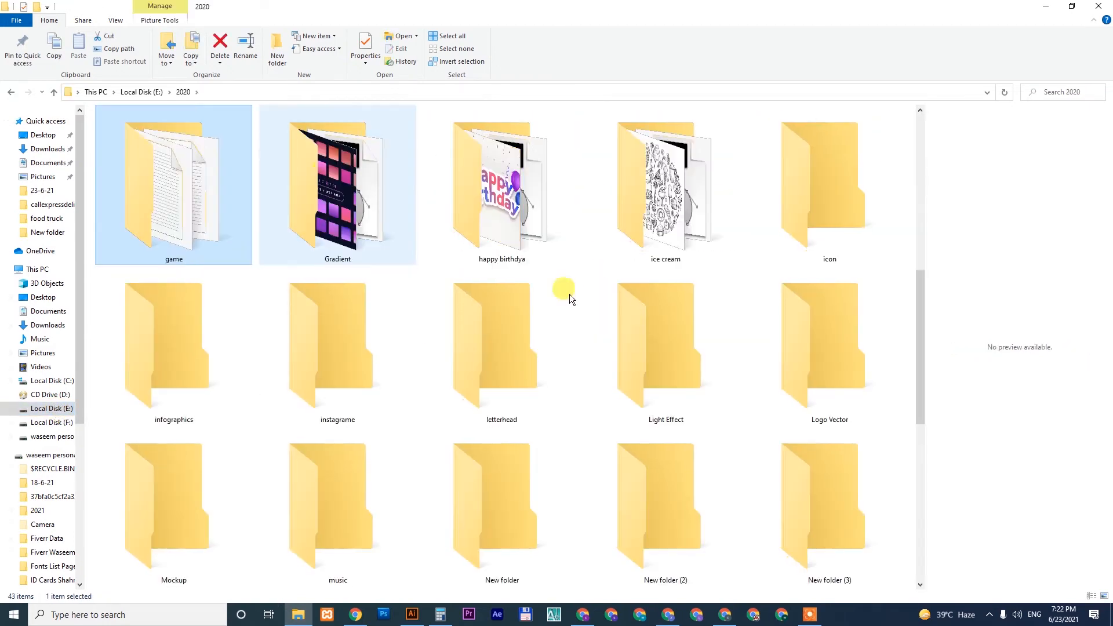
{"action": "double_click", "coordinate": [329, 229]}
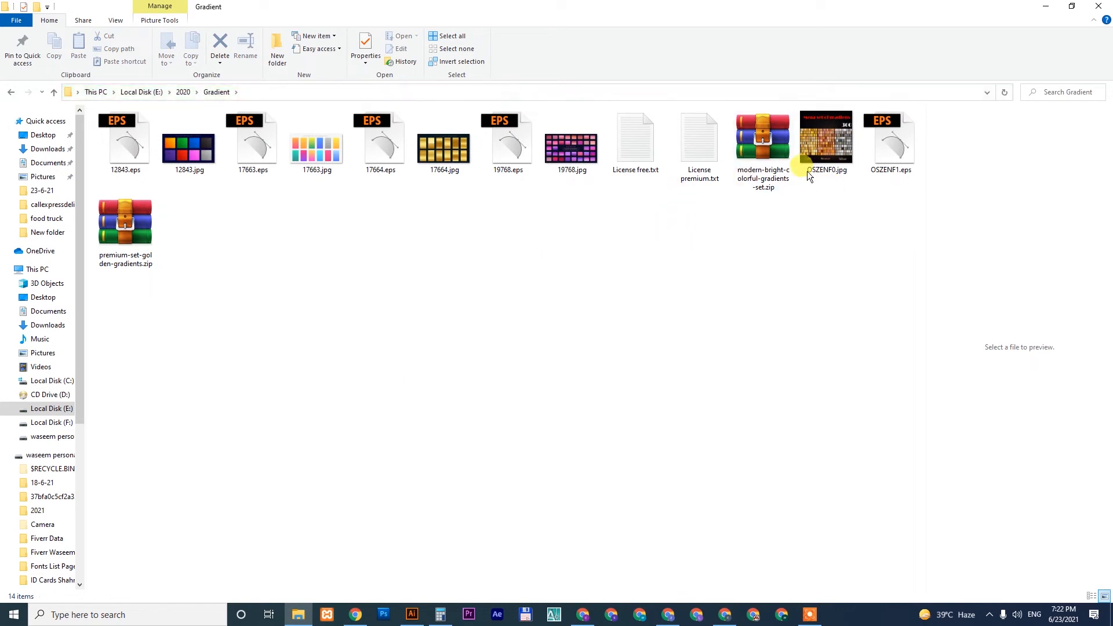
{"action": "left_click", "coordinate": [891, 155]}
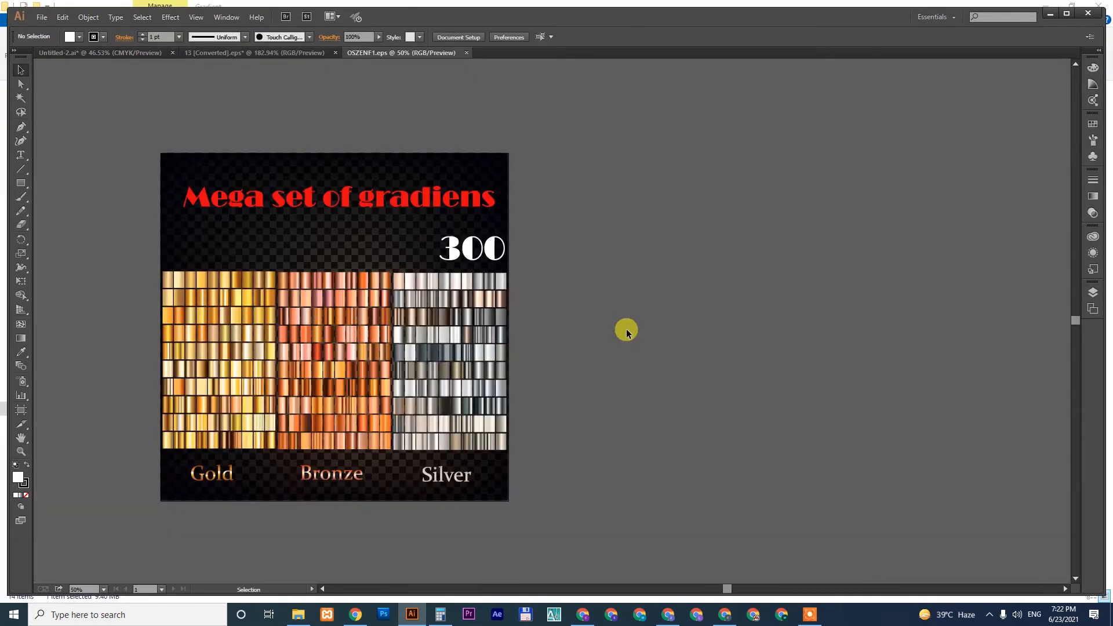
Ungroup the gradient swatch artwork in OSZENF1.eps.
{"action": "left_click", "coordinate": [462, 308]}
{"action": "right_click", "coordinate": [467, 310]}
{"action": "left_click", "coordinate": [470, 377]}
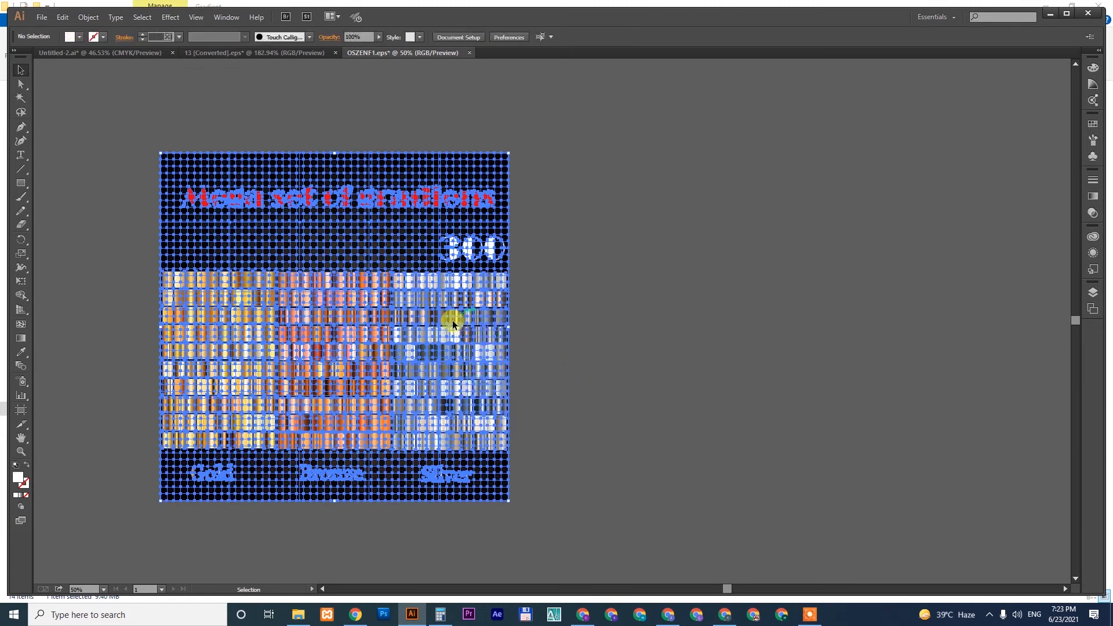
{"action": "left_click_drag", "start_coordinate": [453, 324], "coordinate": [732, 340]}
{"action": "key", "text": "Delete"}
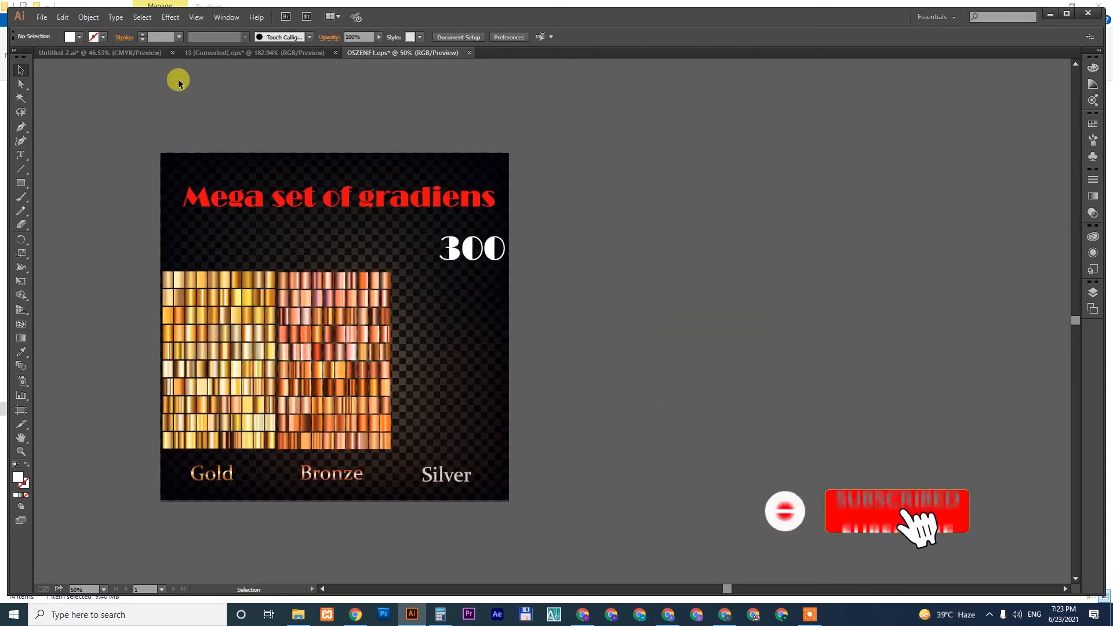
{"action": "left_click", "coordinate": [126, 53]}
{"action": "key", "text": "ctrl+v"}
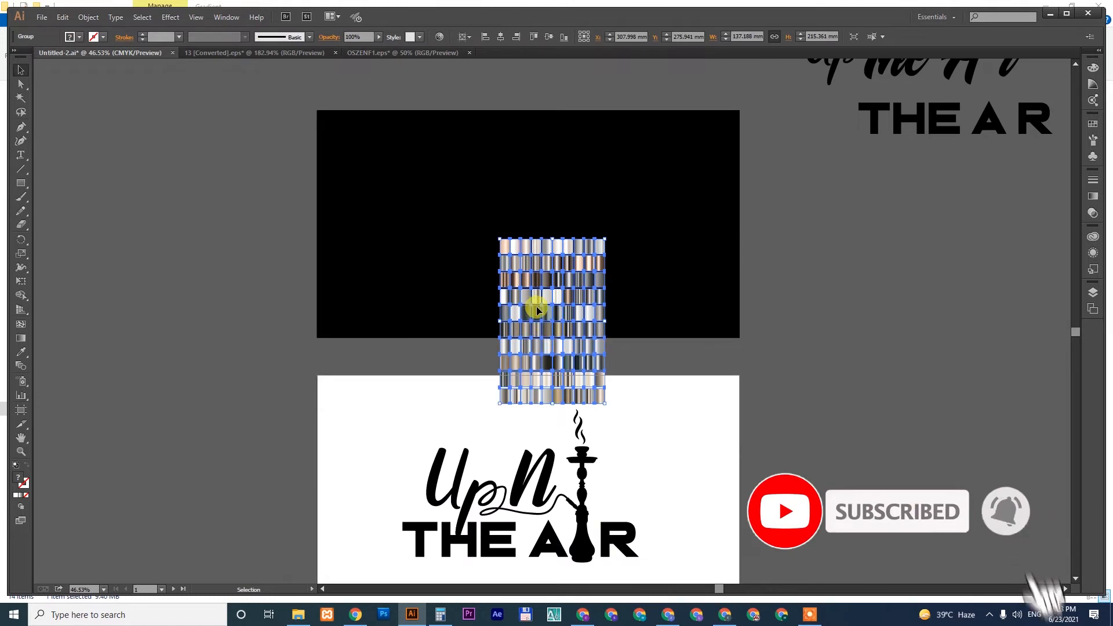
{"action": "key", "text": "ctrl+z"}
{"action": "left_click", "coordinate": [385, 53]}
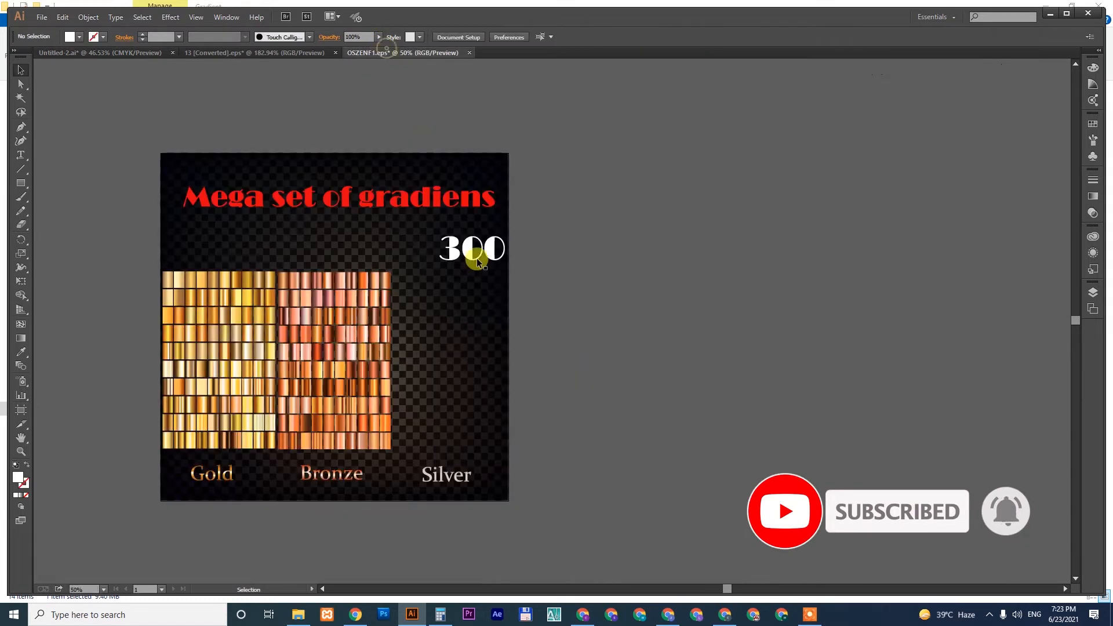
Transfer the block of gold gradient swatches from OSZENF1.eps into the Untitled-2.ai logo document and place it beside the black artboard.
{"action": "left_click", "coordinate": [218, 323]}
{"action": "key", "text": "ctrl+x"}
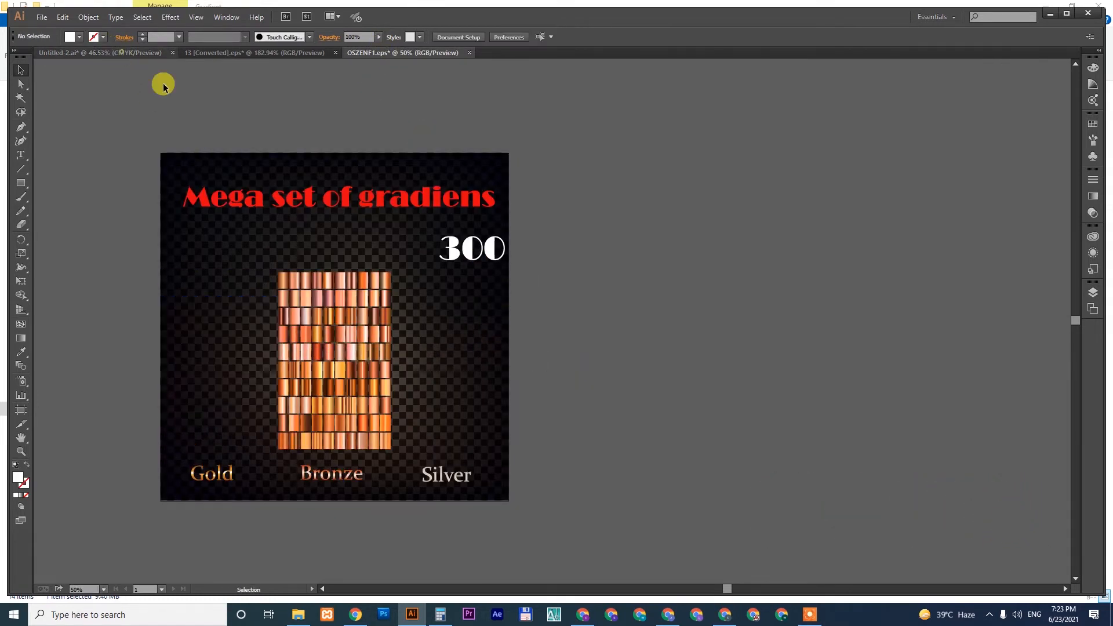
{"action": "key", "text": "ctrl+v"}
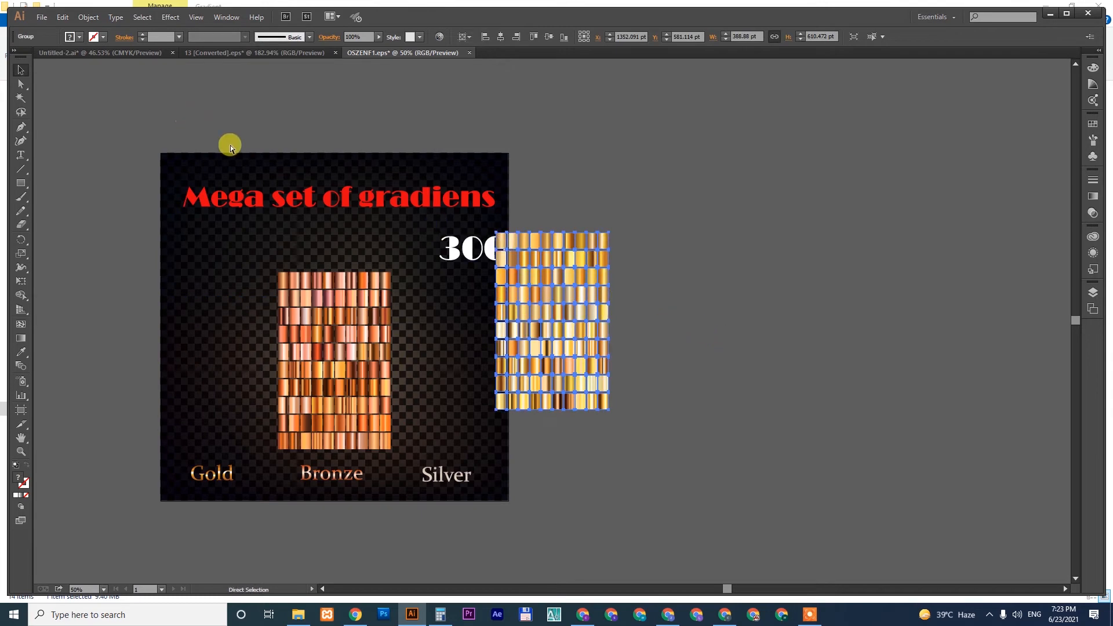
{"action": "left_click", "coordinate": [42, 51]}
{"action": "key", "text": "ctrl+v"}
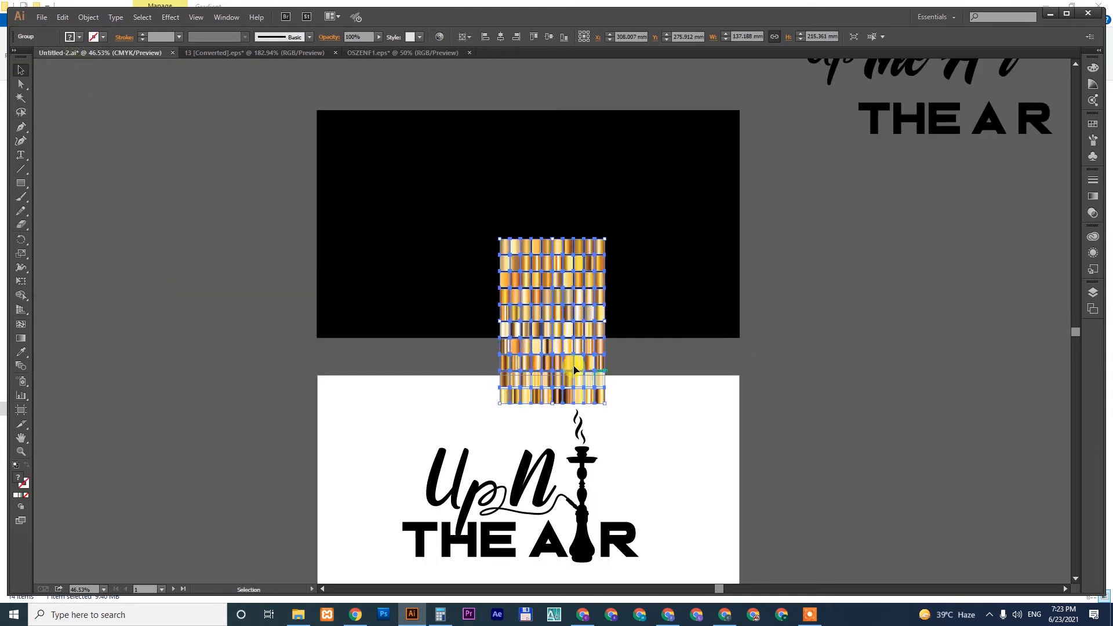
{"action": "left_click_drag", "start_coordinate": [568, 340], "coordinate": [911, 265]}
Fill the whole logo on the black artboard with a gold gradient sampled from the swatch block.
{"action": "left_click", "coordinate": [587, 249]}
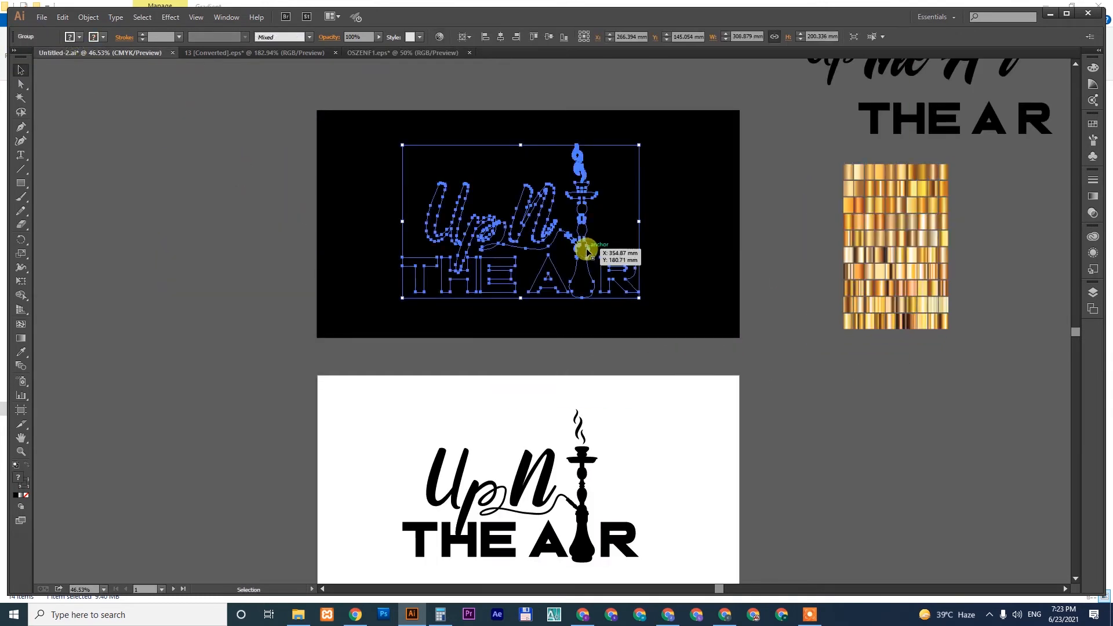
{"action": "key", "text": "i"}
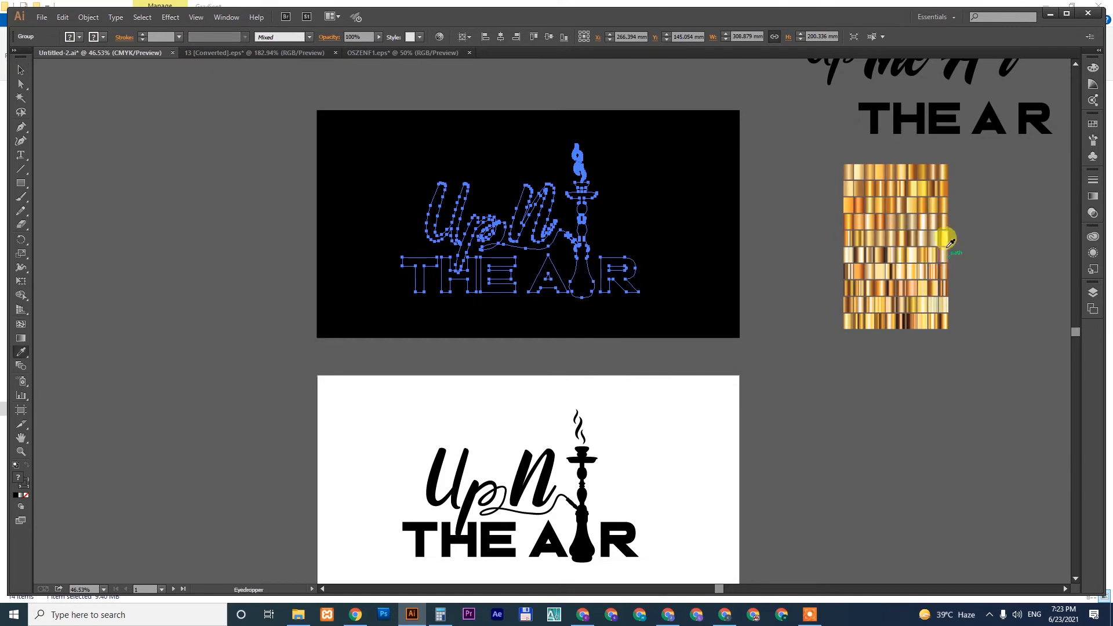
{"action": "left_click", "coordinate": [947, 200]}
{"action": "key", "text": "v"}
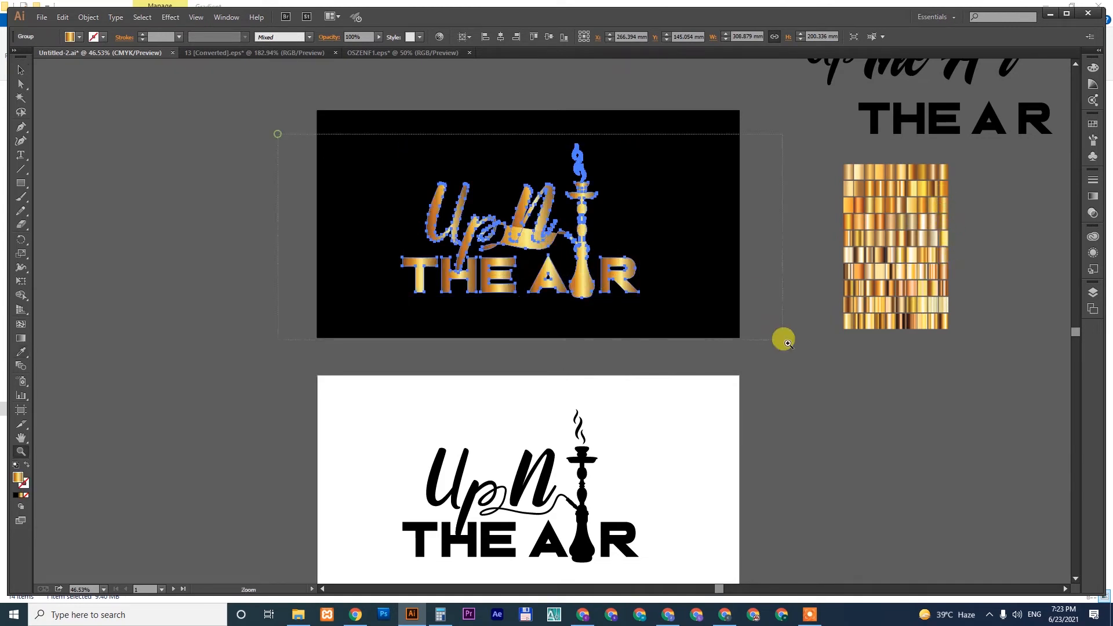
{"action": "key", "text": "ctrl+0"}
{"action": "left_click", "coordinate": [904, 366]}
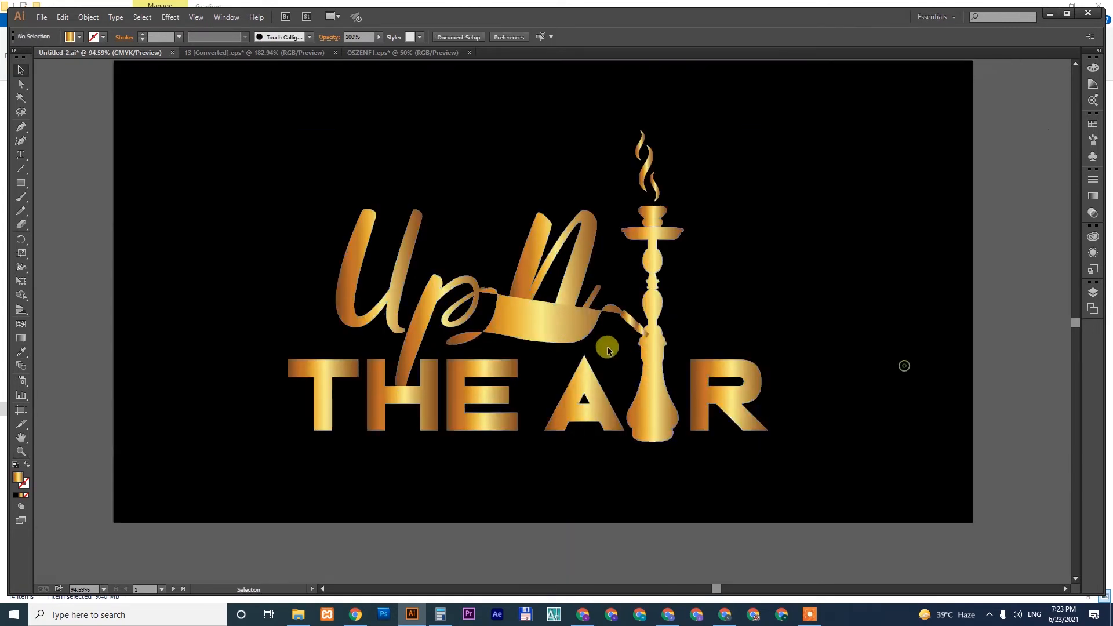
Isolate the hose path in the gold logo, remove its fill and give it a 0.5 pt black stroke.
{"action": "double_click", "coordinate": [593, 318]}
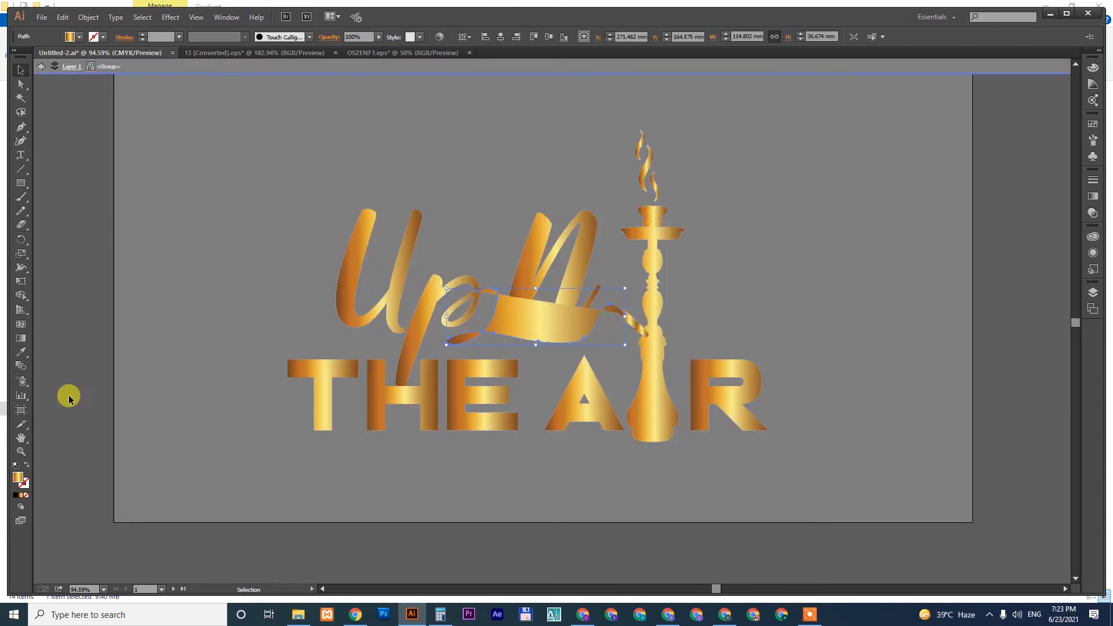
{"action": "left_click", "coordinate": [26, 495]}
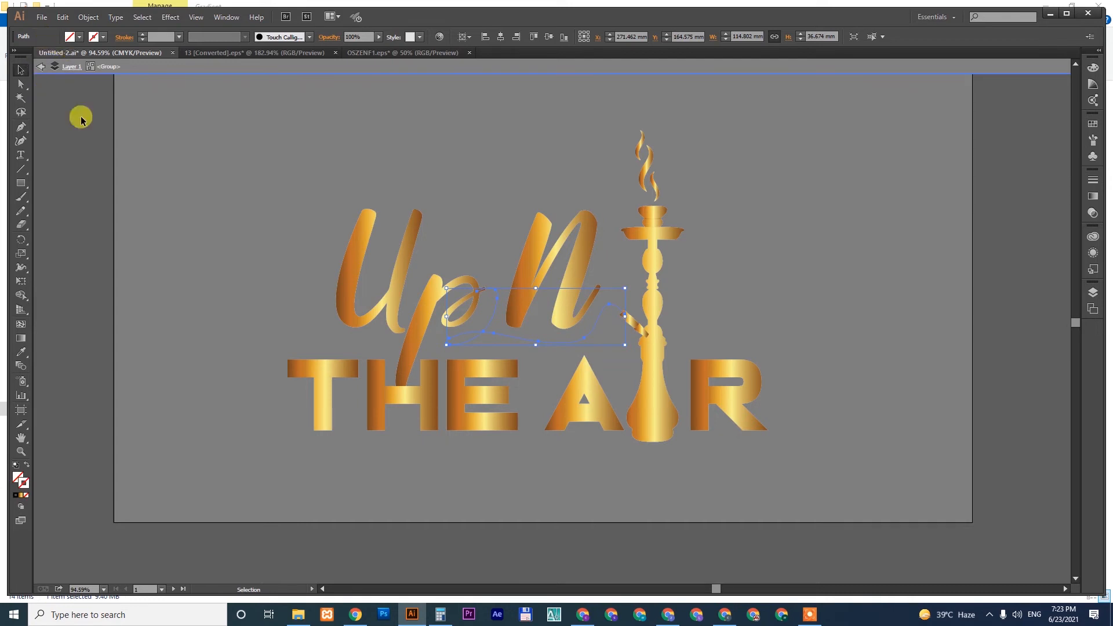
{"action": "left_click", "coordinate": [18, 496]}
{"action": "left_click_drag", "start_coordinate": [386, 267], "coordinate": [663, 377]}
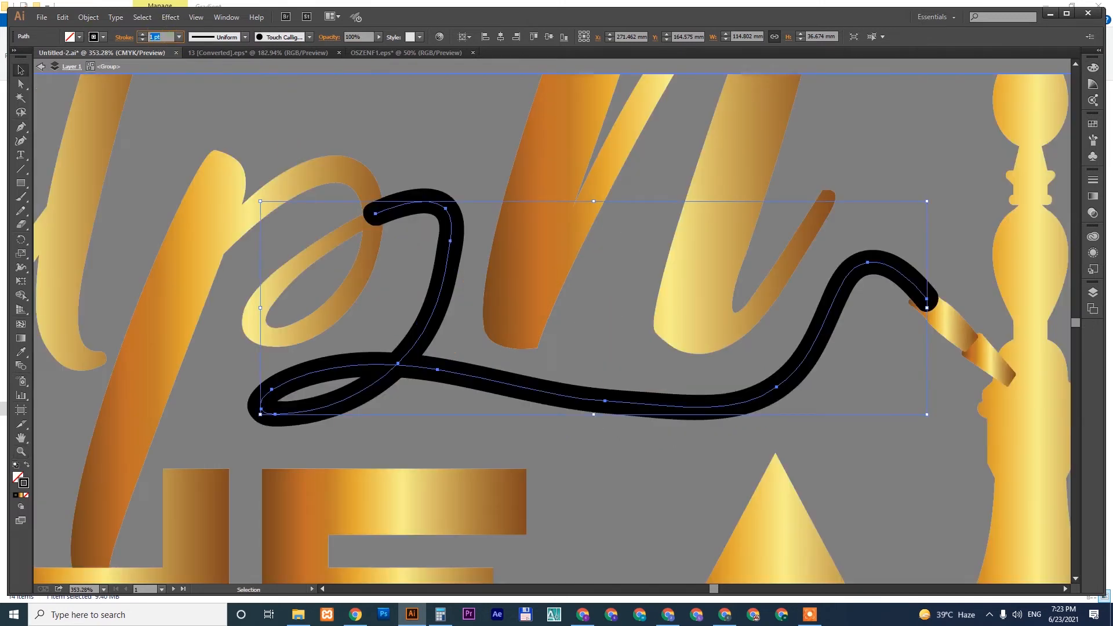
{"action": "type", "text": "0.5"}
{"action": "key", "text": "Return"}
Expand the hose's appearance, unite it with the letter "p" into one shape, and leave isolation mode.
{"action": "left_click", "coordinate": [87, 17]}
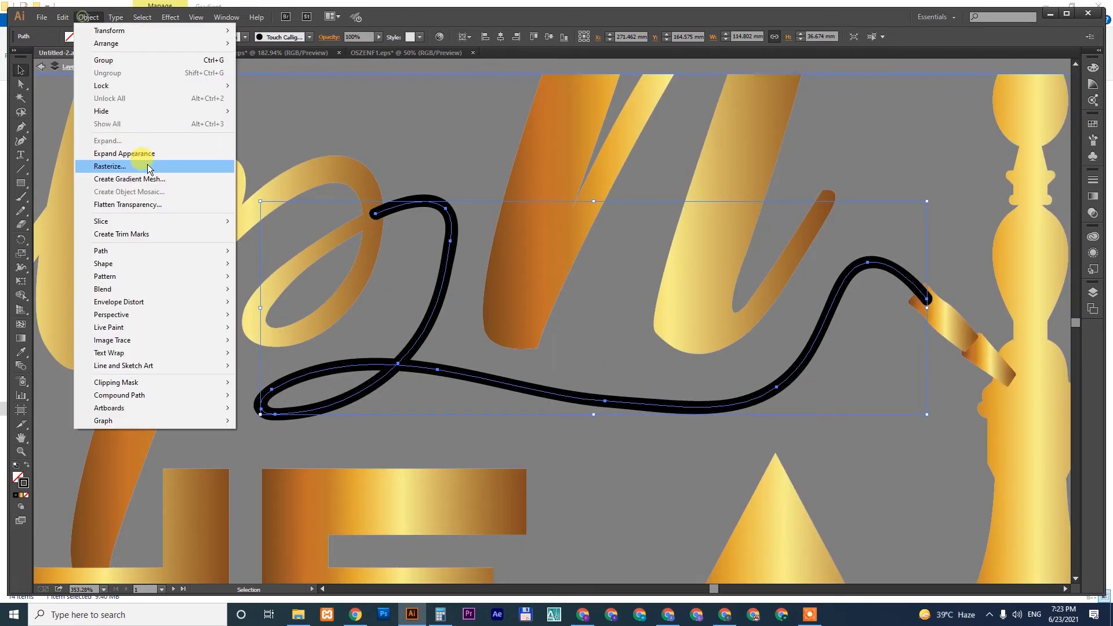
{"action": "left_click", "coordinate": [142, 152]}
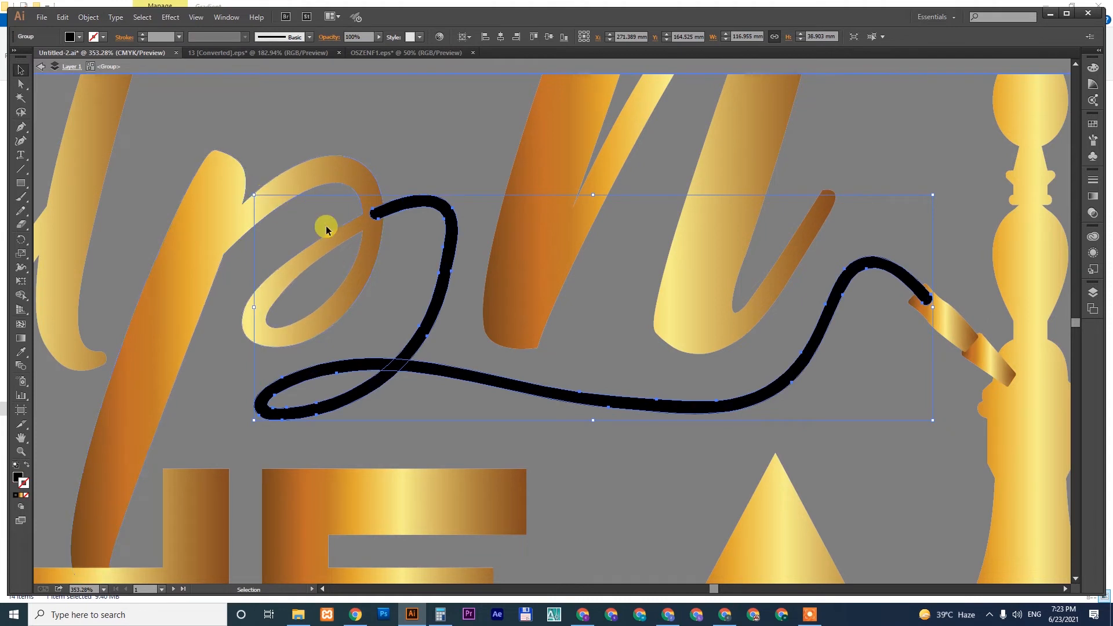
{"action": "left_click", "coordinate": [350, 173], "text": "shift"}
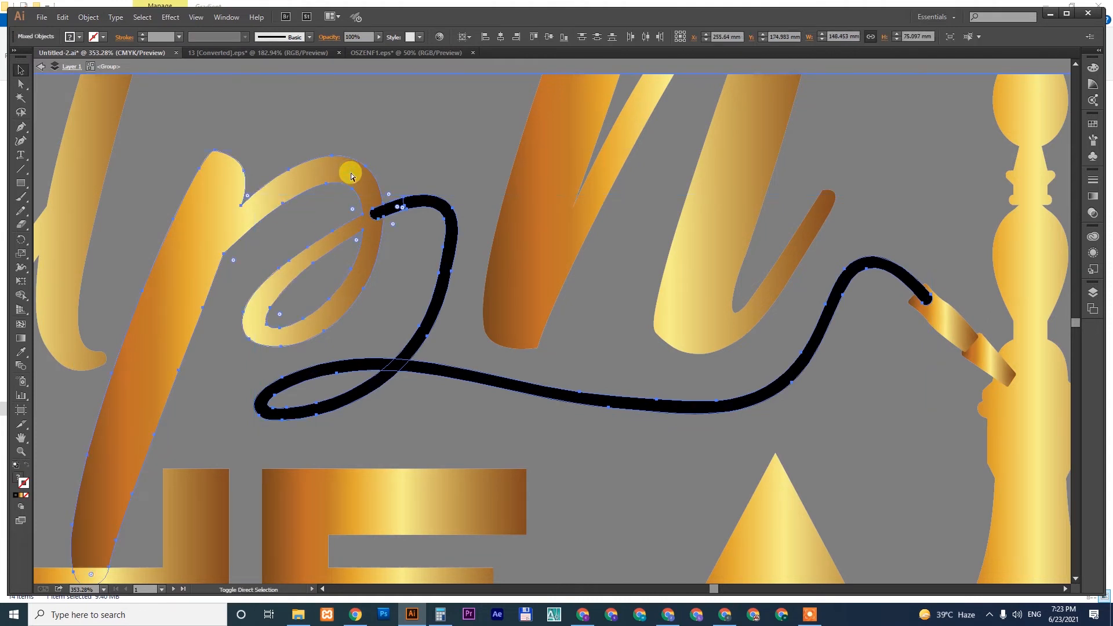
{"action": "key", "text": "ctrl+shift+F9"}
{"action": "left_click", "coordinate": [433, 97]}
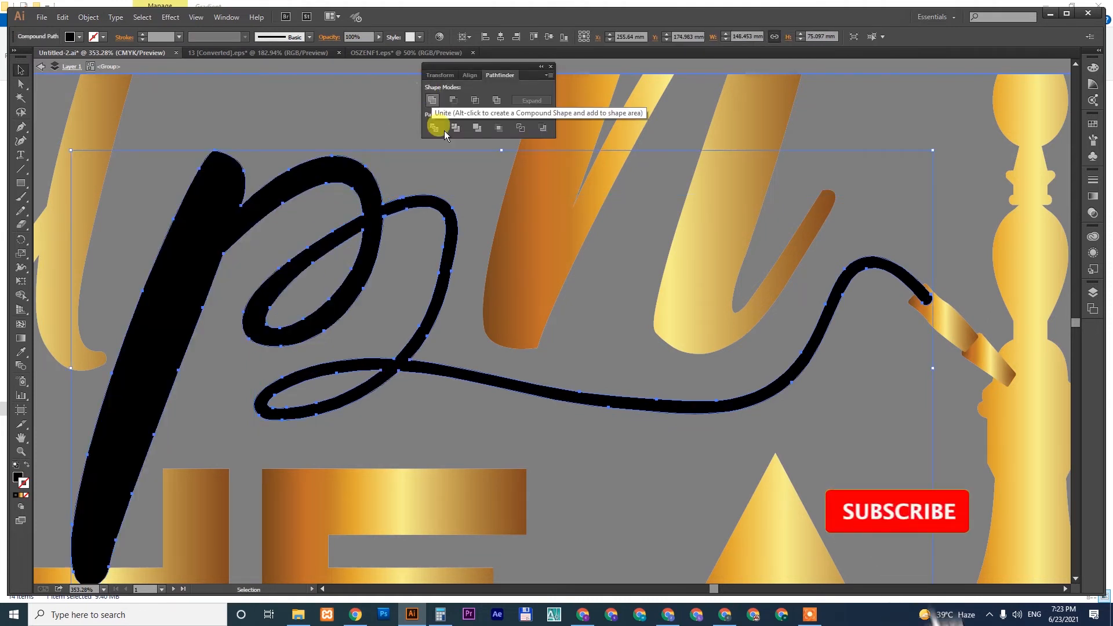
{"action": "scroll", "coordinate": [438, 341], "scroll_direction": "down", "scroll_amount": 6}
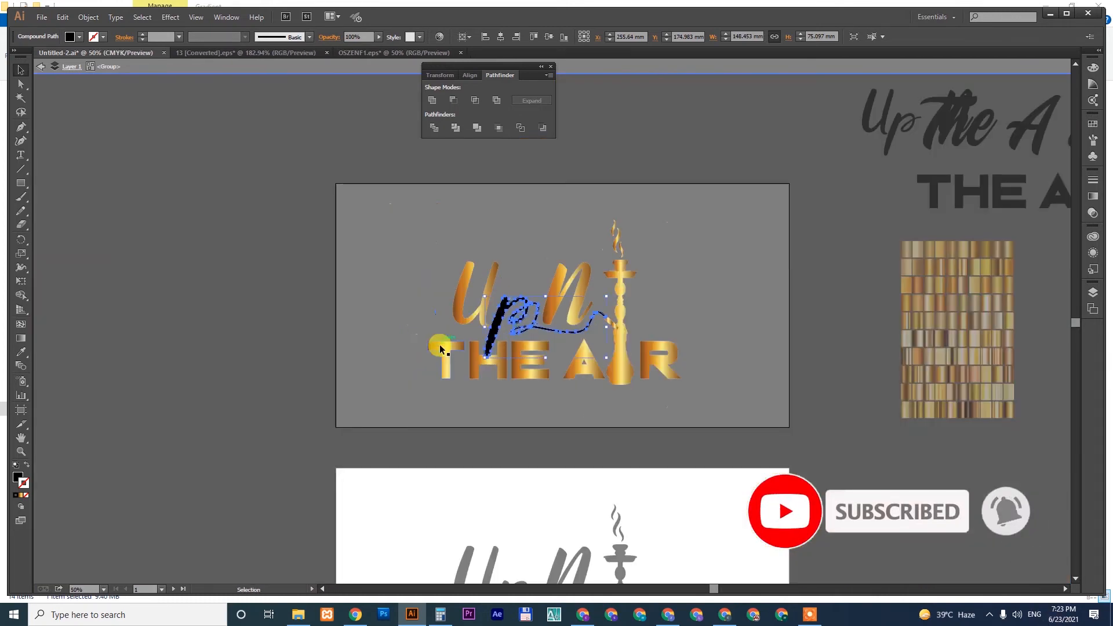
{"action": "double_click", "coordinate": [661, 137]}
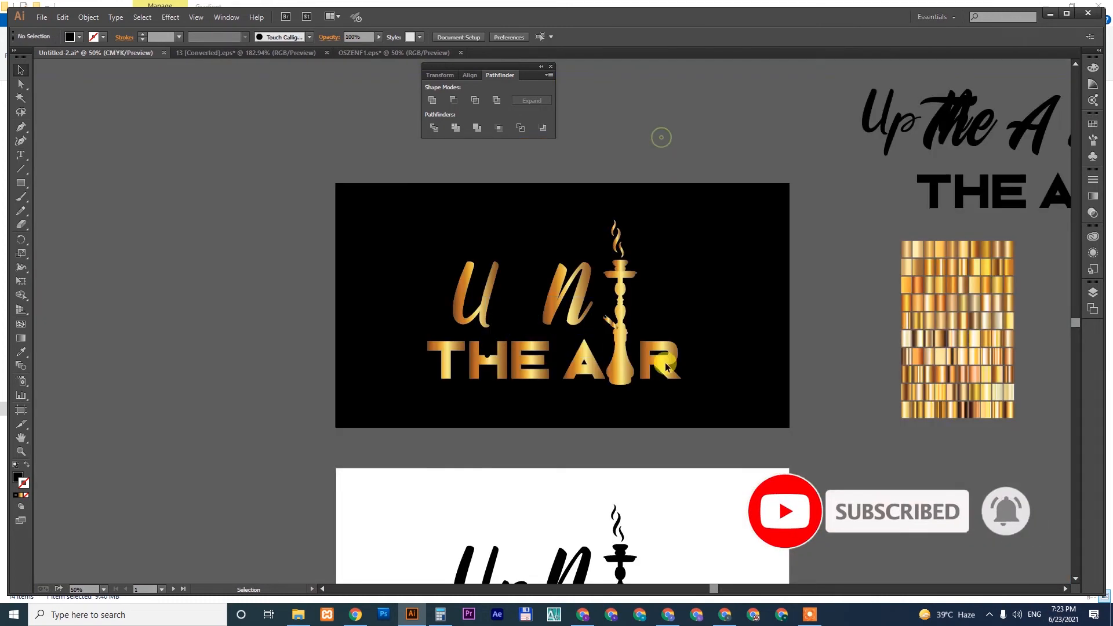
Reapply the gold gradient to the whole upper logo by sampling it from the gold artwork.
{"action": "left_click", "coordinate": [609, 313]}
{"action": "key", "text": "i"}
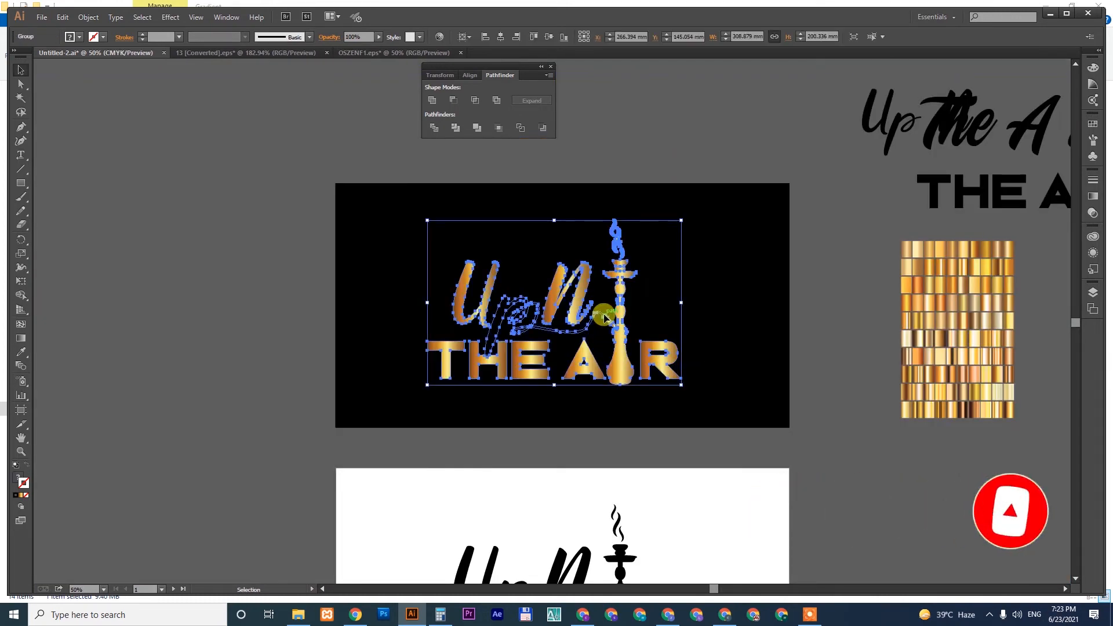
{"action": "left_click", "coordinate": [594, 272]}
{"action": "key", "text": "v"}
{"action": "left_click", "coordinate": [757, 361]}
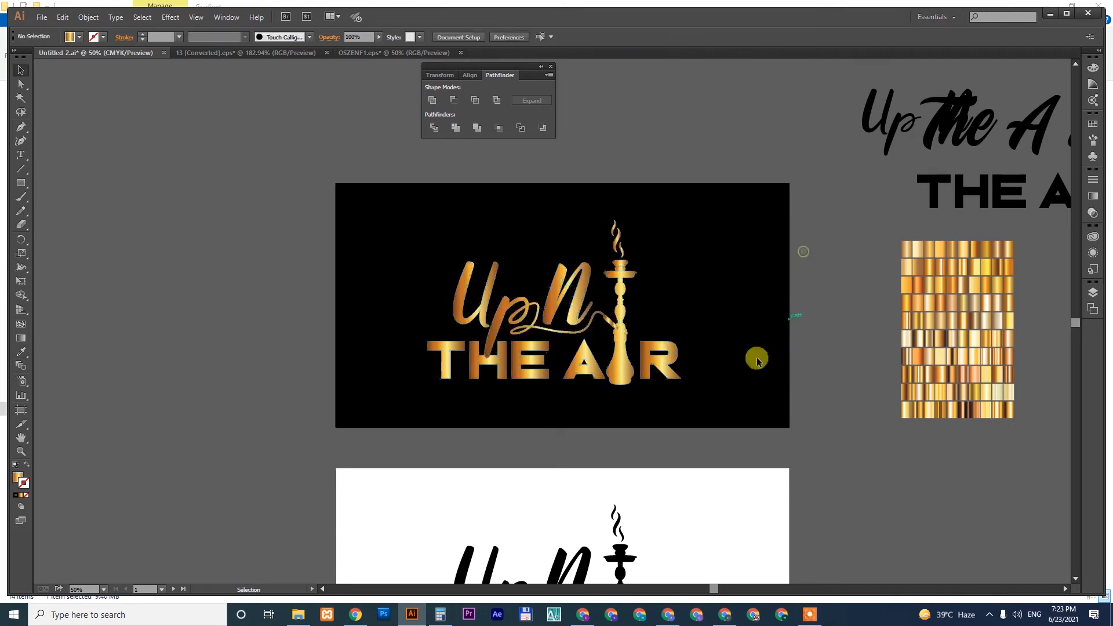
Redirect the gold gradient so it runs vertically across the entire logo on the black artboard.
{"action": "left_click", "coordinate": [627, 381]}
{"action": "key", "text": "g"}
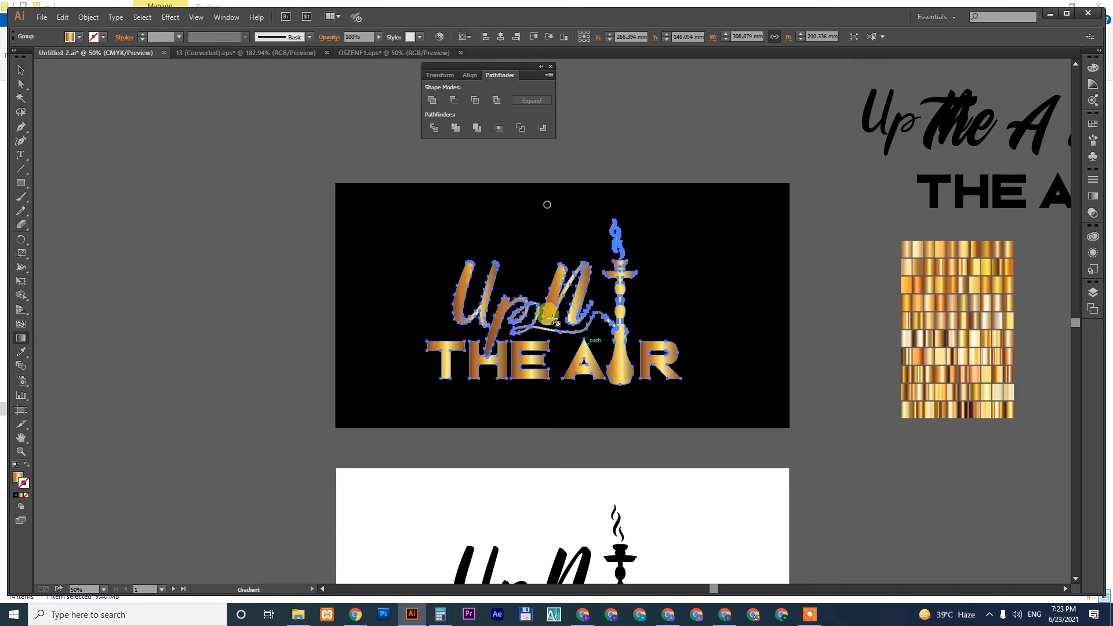
{"action": "key", "text": "v"}
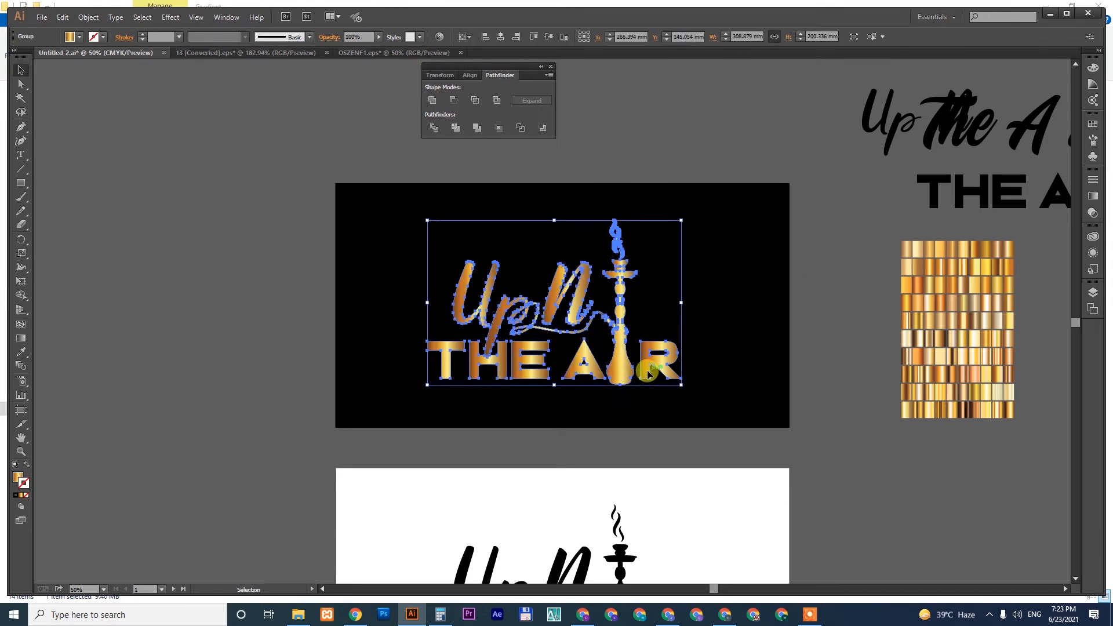
{"action": "left_click", "coordinate": [433, 100]}
{"action": "key", "text": "g"}
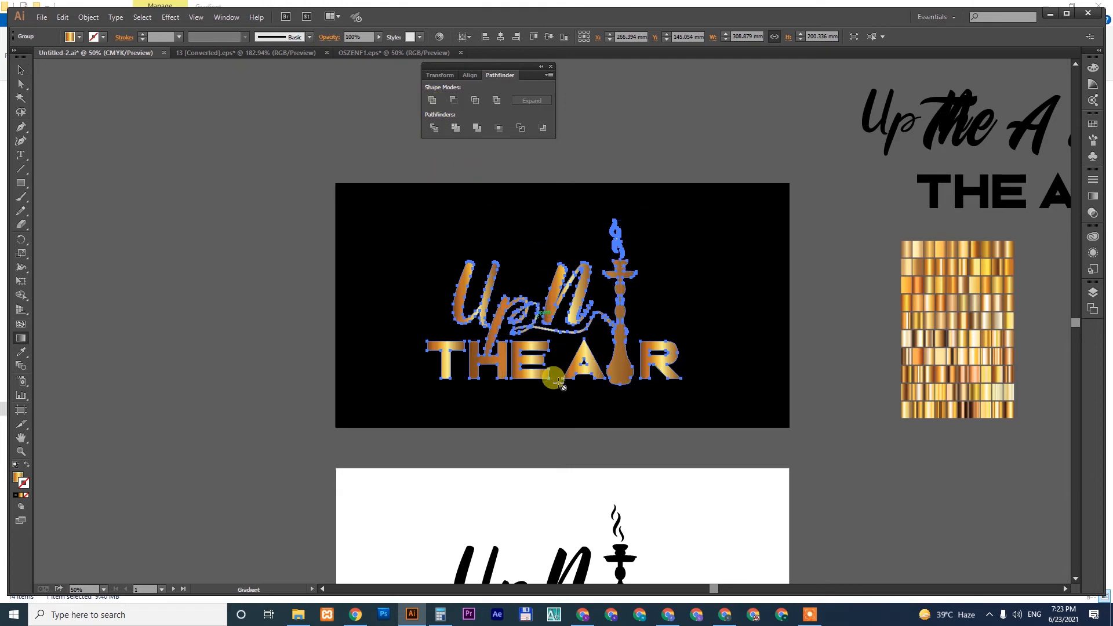
{"action": "key", "text": "v"}
{"action": "key", "text": "g"}
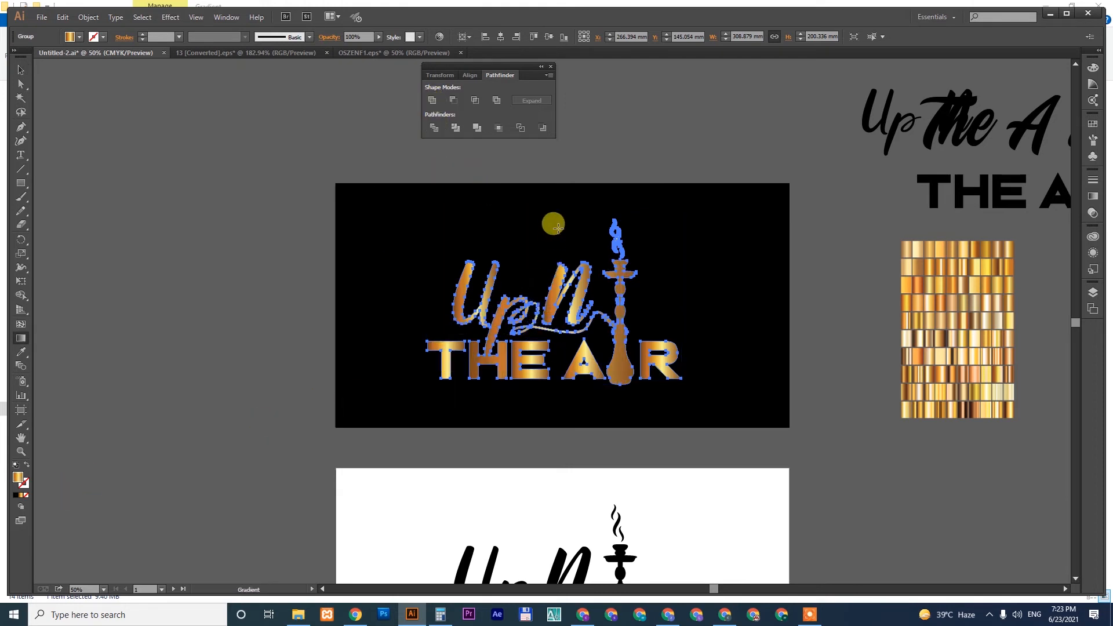
{"action": "left_click_drag", "start_coordinate": [564, 377], "coordinate": [561, 390]}
{"action": "key", "text": "v"}
{"action": "left_click", "coordinate": [855, 461]}
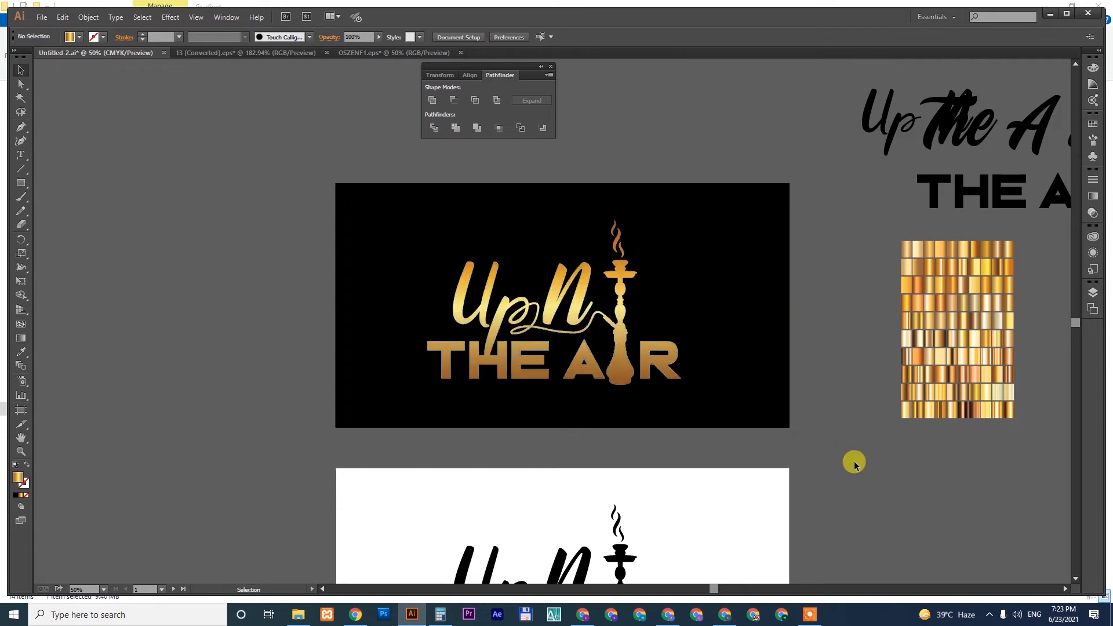
Expand the appearance of the black logo on the lower white artboard.
{"action": "left_click_drag", "start_coordinate": [833, 437], "coordinate": [793, 268]}
{"action": "left_click_drag", "start_coordinate": [331, 318], "coordinate": [694, 467]}
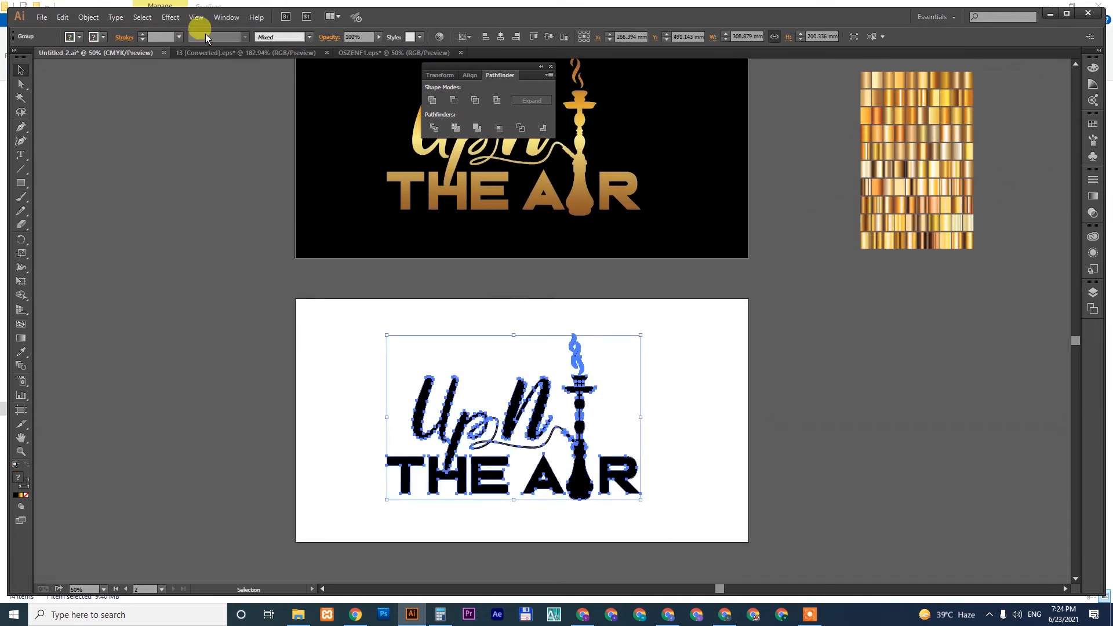
{"action": "left_click", "coordinate": [82, 21]}
{"action": "left_click", "coordinate": [117, 154]}
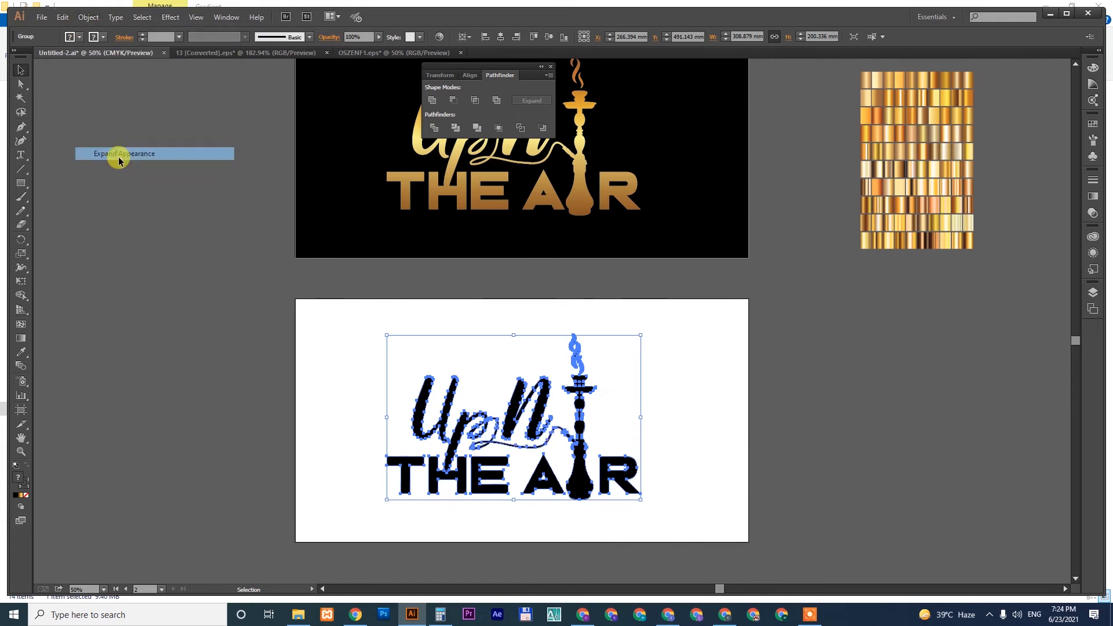
{"action": "left_click", "coordinate": [304, 346]}
Duplicate the lower artboard with its logo directly to its left, and recolour the copied logo white.
{"action": "key", "text": "ctrl+minus"}
{"action": "left_click_drag", "start_coordinate": [452, 377], "coordinate": [792, 427]}
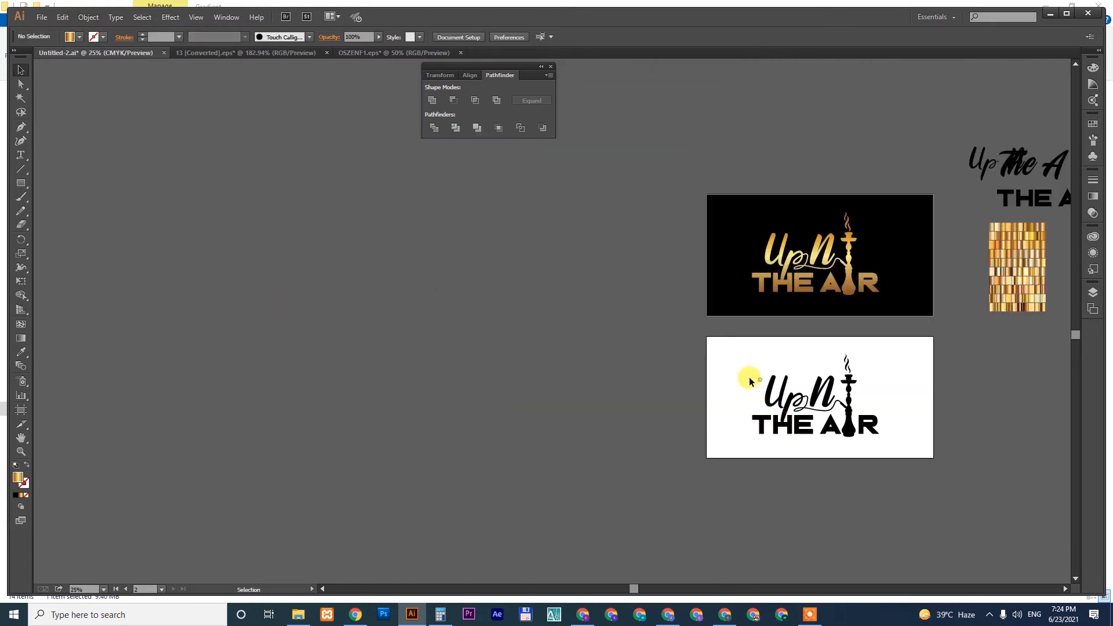
{"action": "key", "text": "shift+o"}
{"action": "left_click_drag", "start_coordinate": [735, 376], "coordinate": [651, 447]}
{"action": "key", "text": "v"}
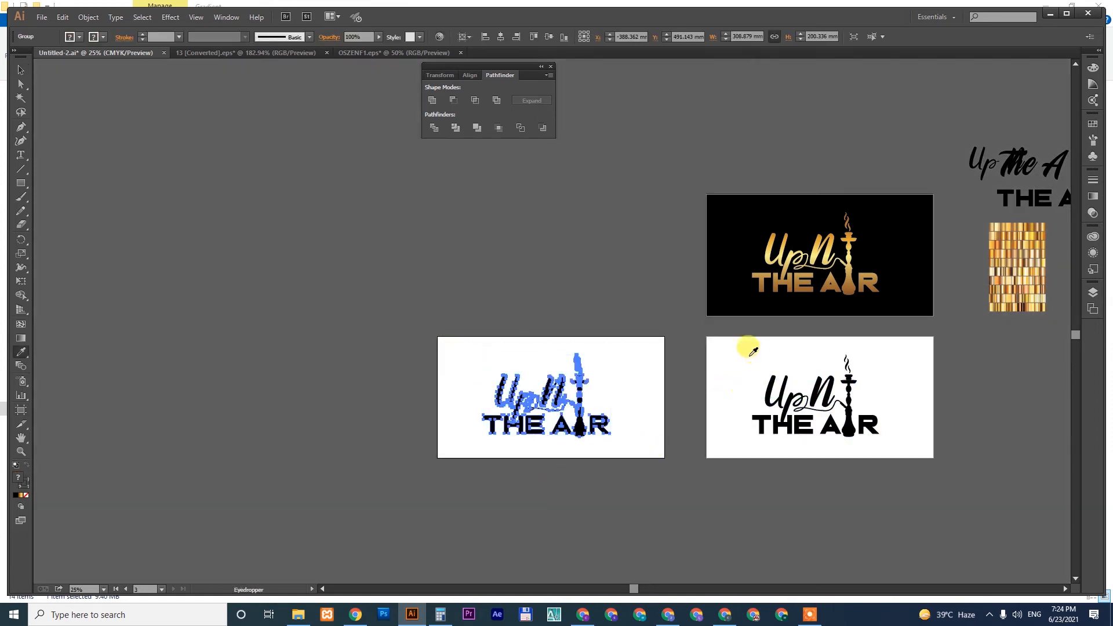
{"action": "key", "text": "Delete"}
Cover the new artboard with a 552.283 × 297 mm rectangle, fill it with the sampled background black and send it behind the white logo.
{"action": "key", "text": "m"}
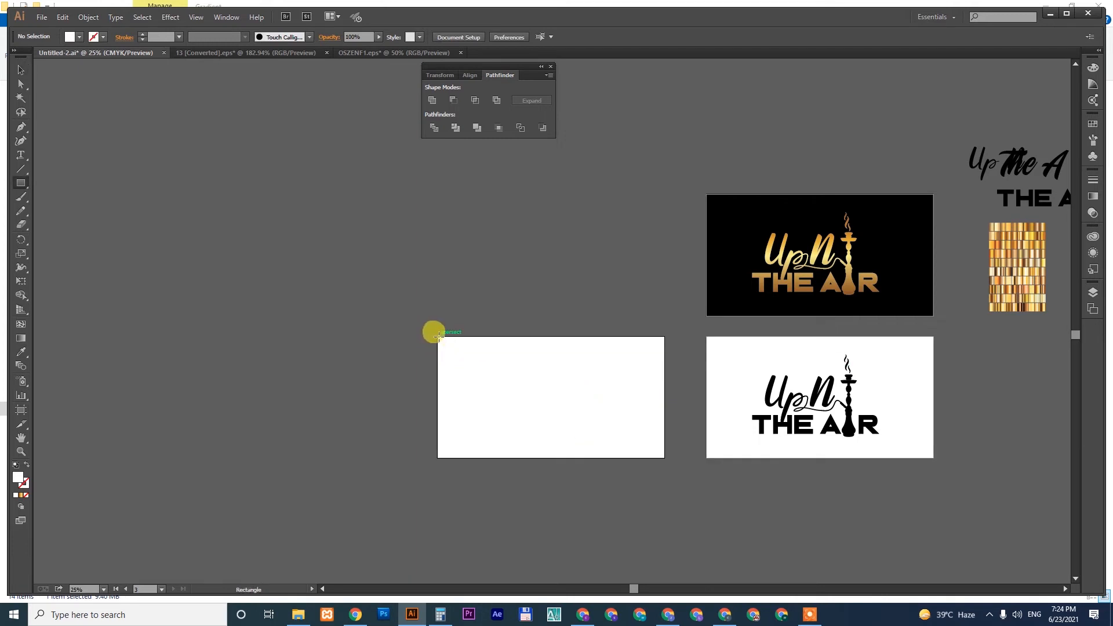
{"action": "left_click_drag", "start_coordinate": [438, 336], "coordinate": [665, 458]}
{"action": "key", "text": "v"}
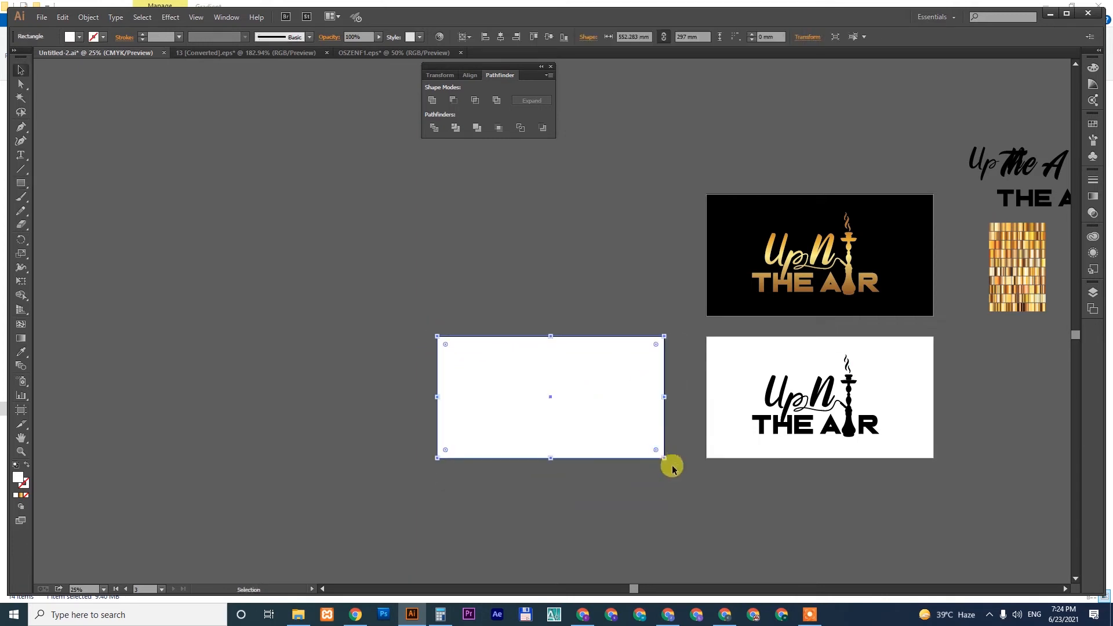
{"action": "key", "text": "i"}
{"action": "left_click", "coordinate": [724, 233]}
{"action": "key", "text": "v"}
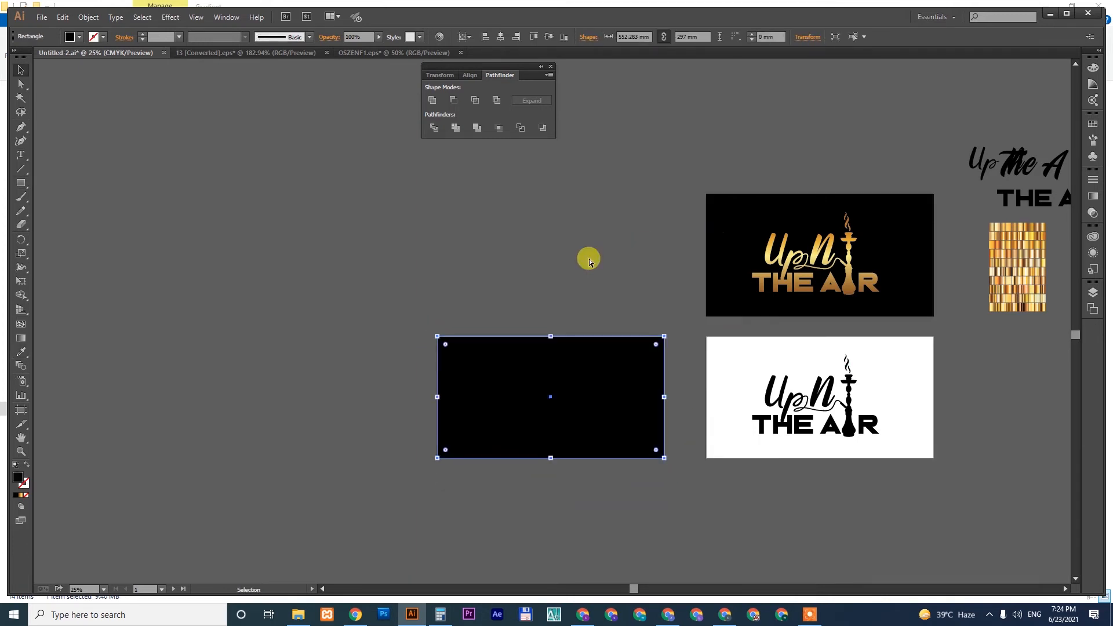
{"action": "key", "text": "ctrl+shift+bracketleft"}
{"action": "left_click", "coordinate": [547, 268]}
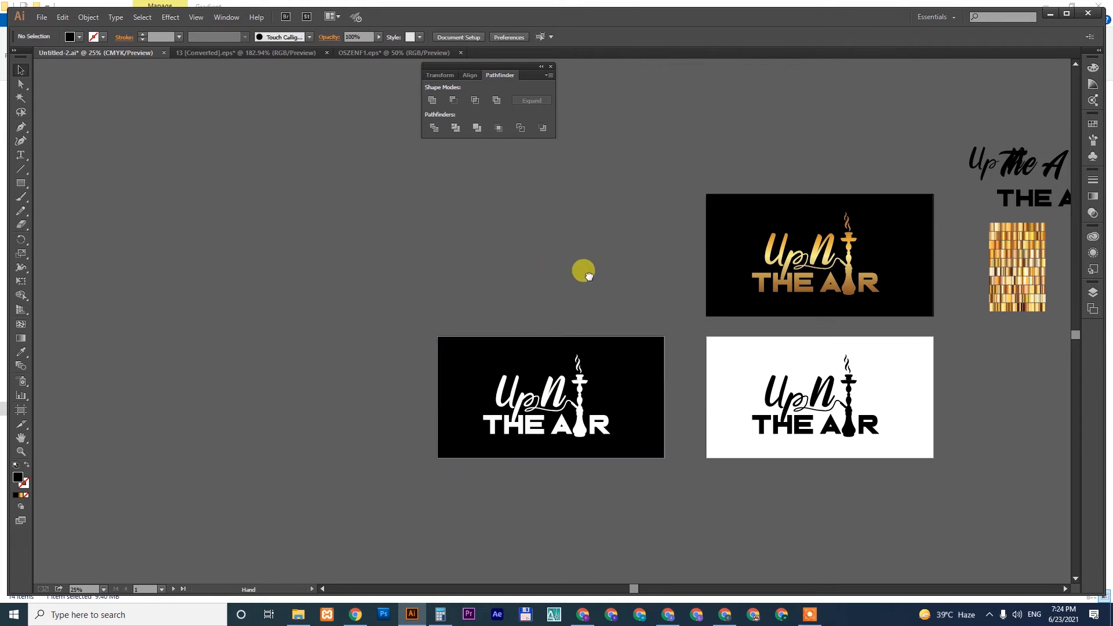
Create a fourth, larger landscape artboard to the left of the white-on-black logo artboard.
{"action": "left_click_drag", "start_coordinate": [581, 268], "coordinate": [351, 288]}
{"action": "key", "text": "ctrl+space"}
{"action": "left_click_drag", "start_coordinate": [122, 180], "coordinate": [772, 504]}
{"action": "left_click_drag", "start_coordinate": [767, 476], "coordinate": [750, 467]}
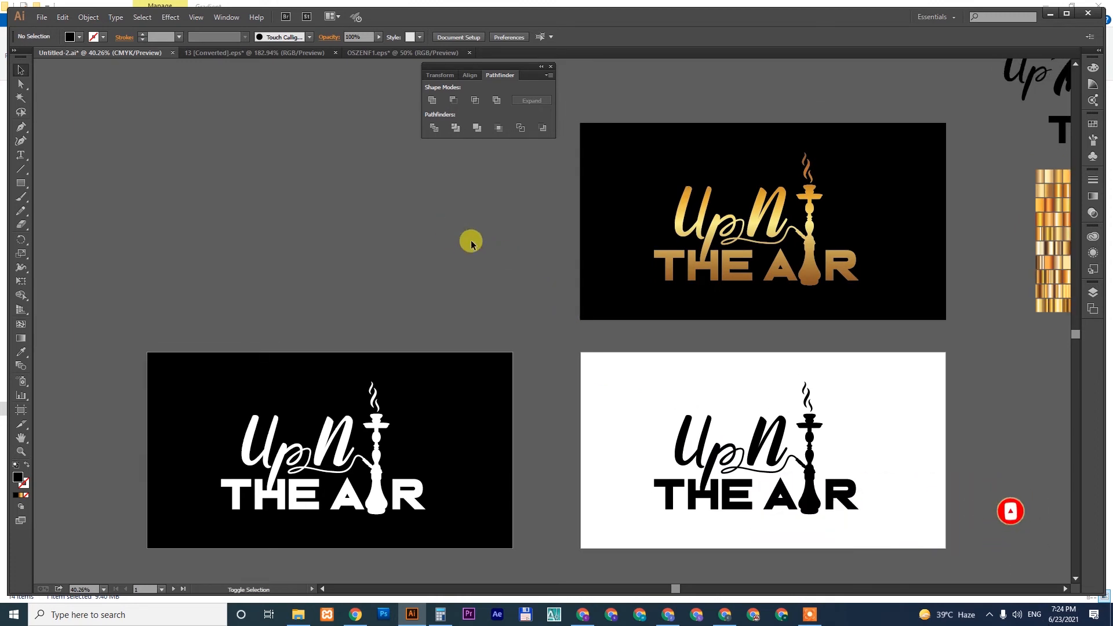
{"action": "key", "text": "shift+o"}
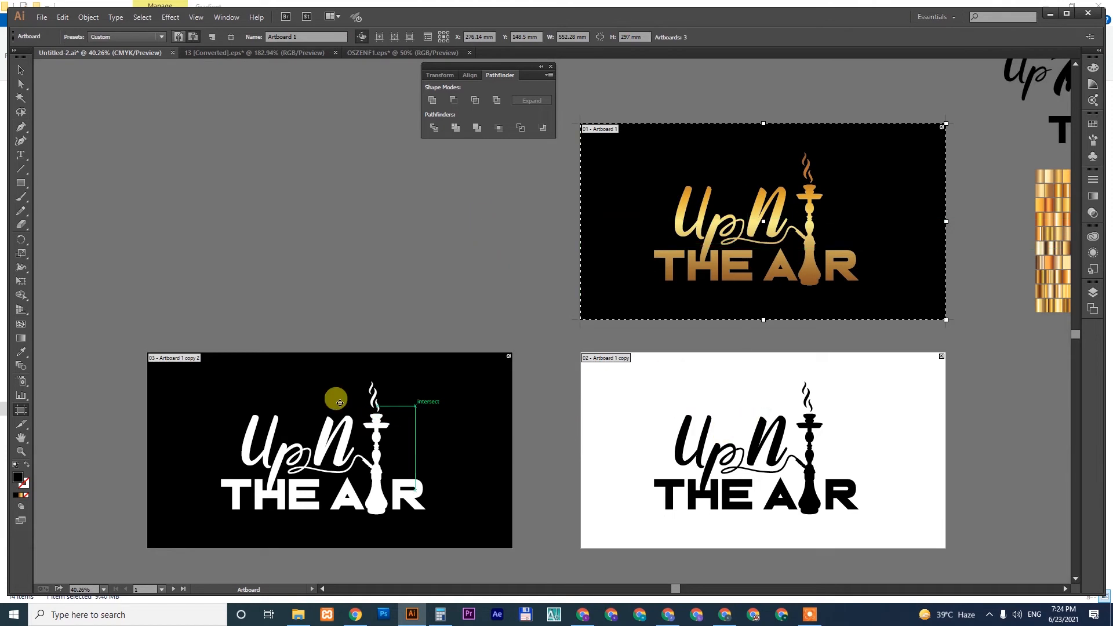
{"action": "mouse_move", "coordinate": [366, 388]}
{"action": "left_mouse_down"}
{"action": "mouse_move", "coordinate": [698, 321]}
{"action": "mouse_move", "coordinate": [830, 282]}
{"action": "left_mouse_up"}
{"action": "key", "text": "ctrl+minus"}
{"action": "key", "text": "ctrl+minus"}
{"action": "mouse_move", "coordinate": [185, 156]}
{"action": "left_mouse_down"}
{"action": "mouse_move", "coordinate": [559, 407]}
{"action": "mouse_move", "coordinate": [563, 423]}
{"action": "left_mouse_up"}
{"action": "key", "text": "v"}
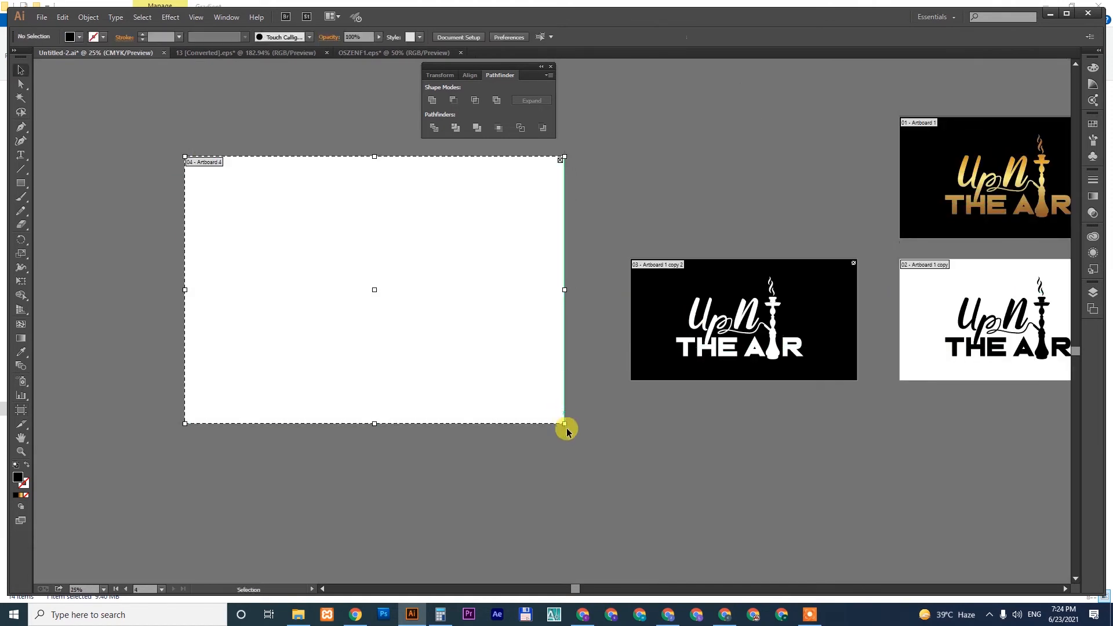
Switch to File Explorer and open the Hookha folder inside 2020 > backougnd & vector on Local Disk (E:).
{"action": "left_click", "coordinate": [298, 614]}
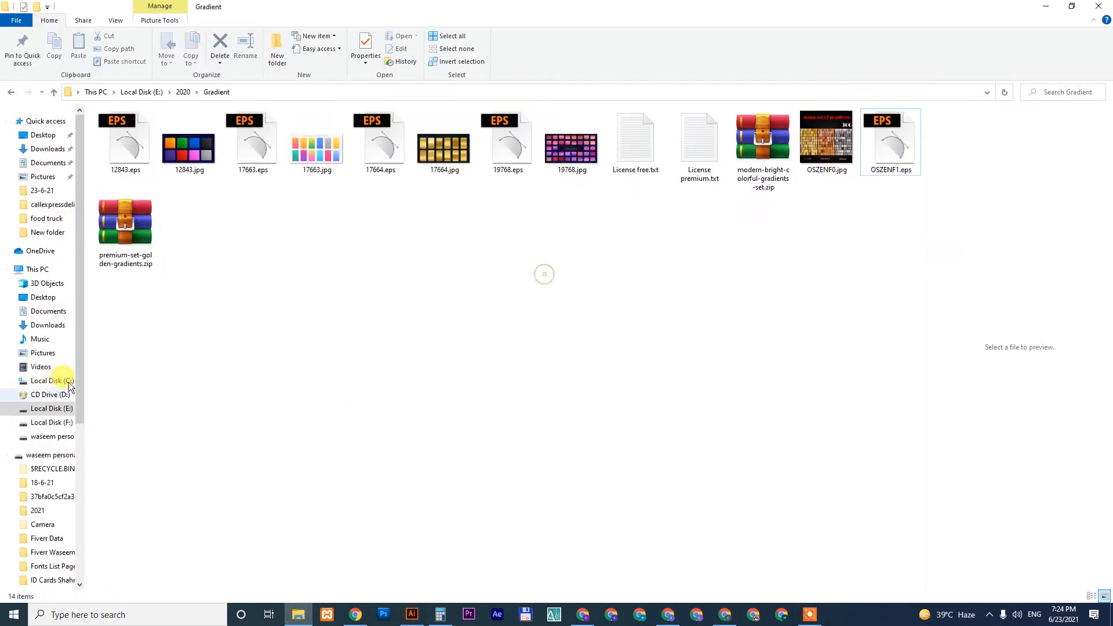
{"action": "left_click", "coordinate": [51, 408]}
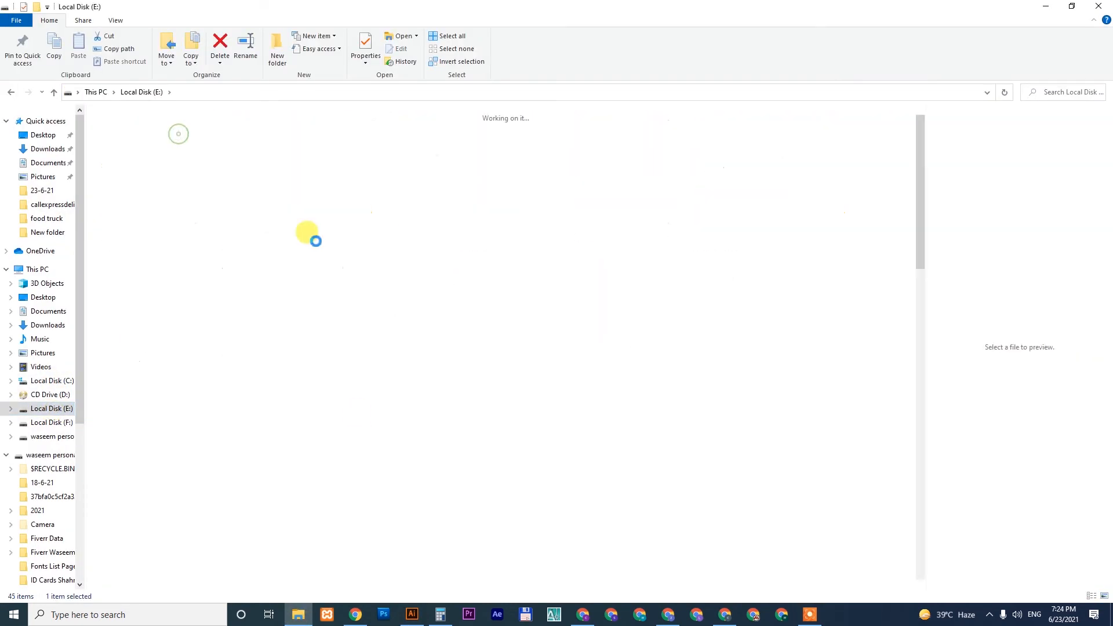
{"action": "double_click", "coordinate": [666, 206]}
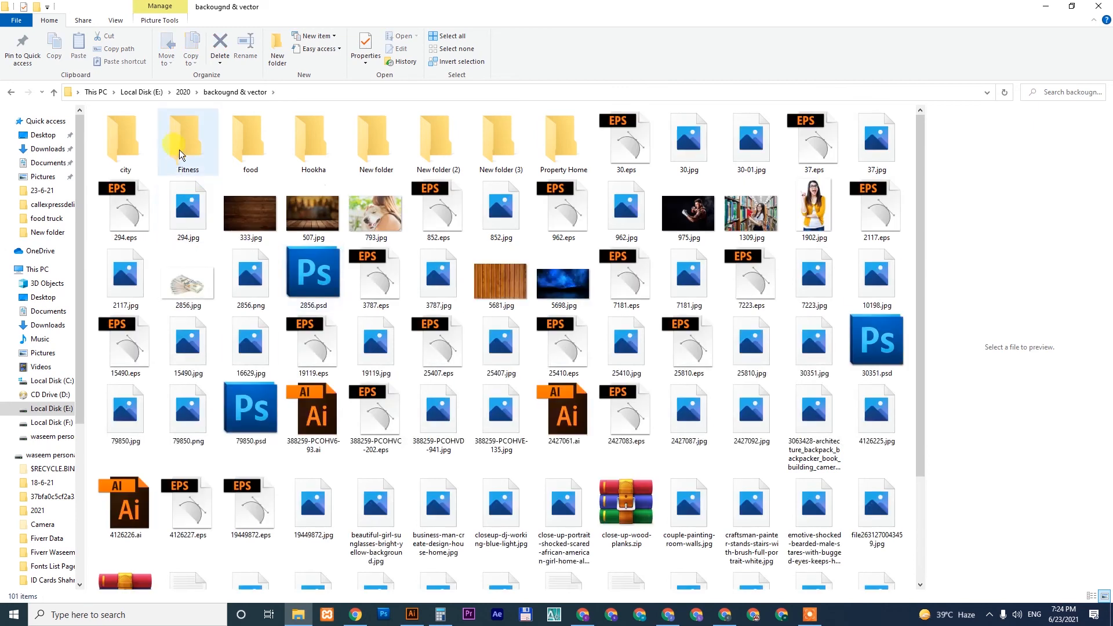
{"action": "double_click", "coordinate": [321, 141]}
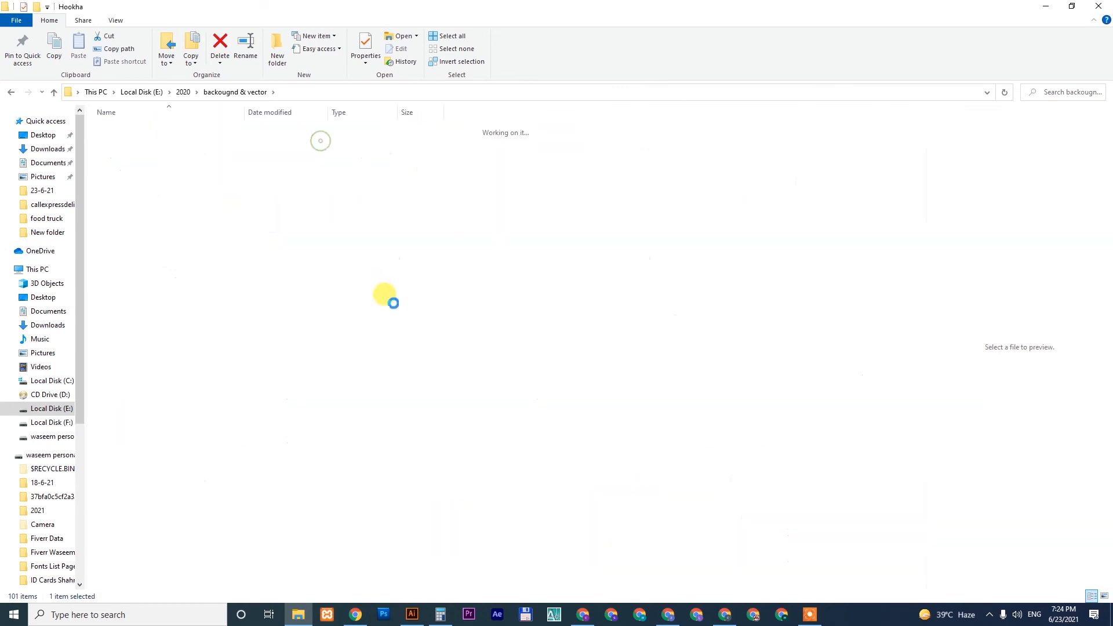
Place the purple-blue hookah photo on the new artboard and scale it to cover the whole artboard.
{"action": "left_click_drag", "start_coordinate": [152, 188], "coordinate": [355, 201]}
{"action": "left_click_drag", "start_coordinate": [401, 300], "coordinate": [564, 442]}
{"action": "left_click", "coordinate": [659, 445]}
{"action": "scroll", "coordinate": [753, 342], "scroll_direction": "up", "scroll_amount": 1}
{"action": "scroll", "coordinate": [753, 342], "scroll_direction": "right", "scroll_amount": 3}
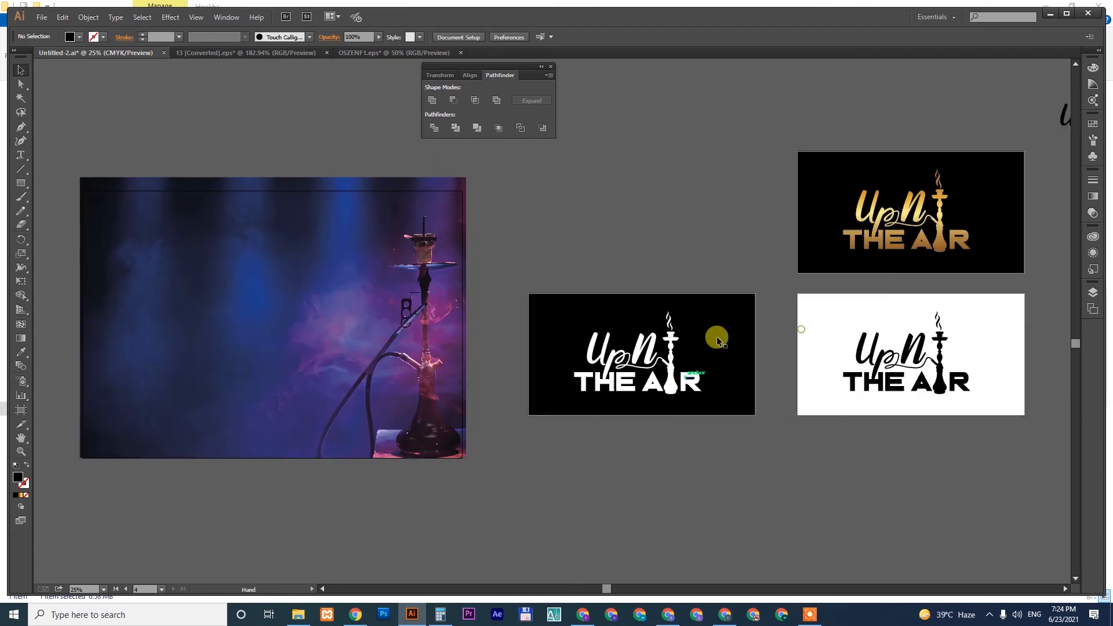
Place a copy of the gold logo over the upper-left area of the hookah photo.
{"action": "left_click", "coordinate": [903, 215]}
{"action": "left_click_drag", "start_coordinate": [903, 214], "coordinate": [179, 251]}
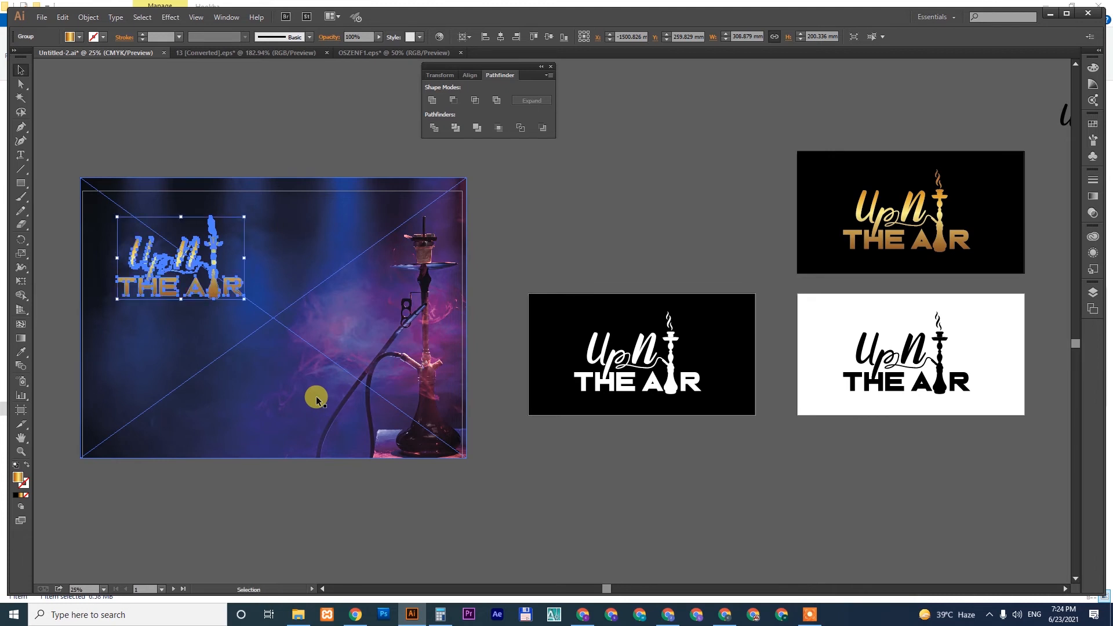
{"action": "left_click", "coordinate": [608, 499]}
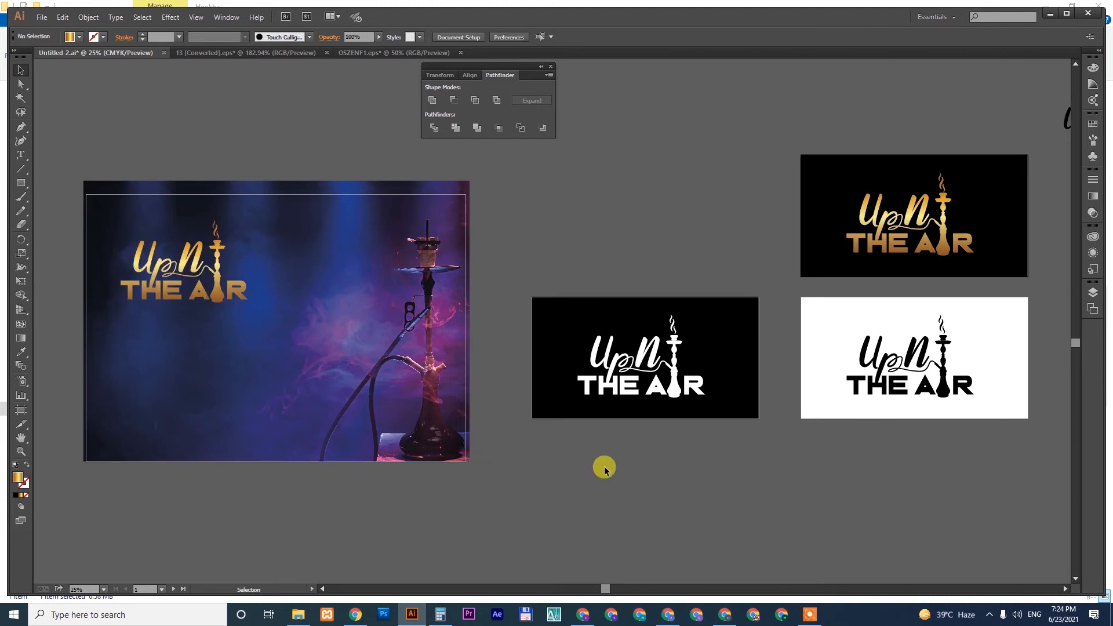
Export artboards 1-4 as separate JPEG files named Untitled-2 into the buyer's project folder.
{"action": "key", "text": "ctrl+minus"}
{"action": "key", "text": "shift+o"}
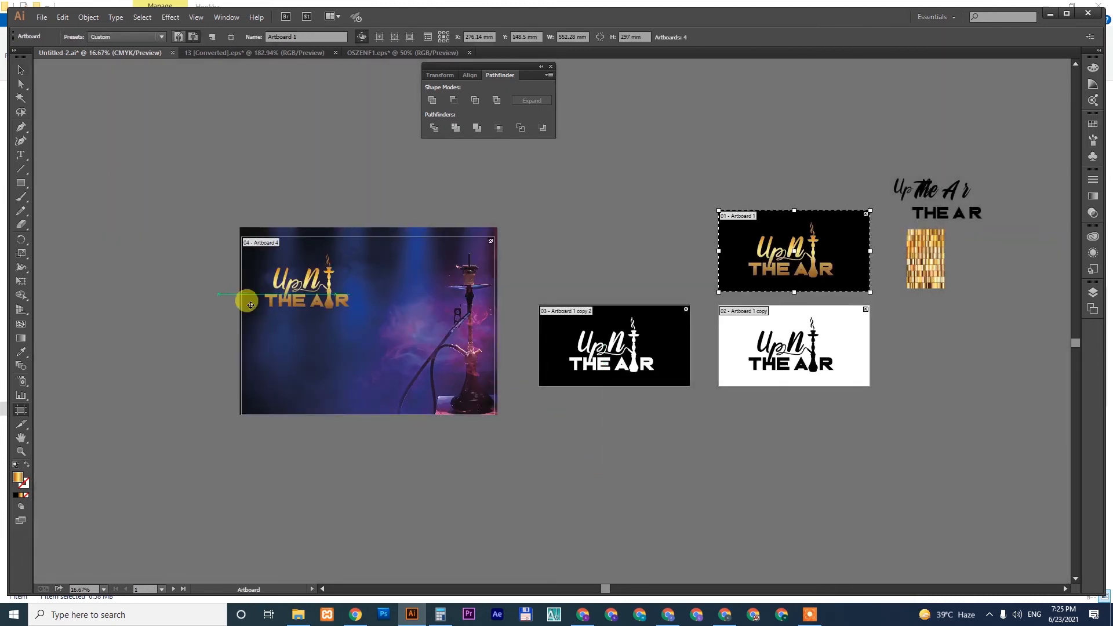
{"action": "left_click", "coordinate": [40, 21]}
{"action": "left_click", "coordinate": [41, 239]}
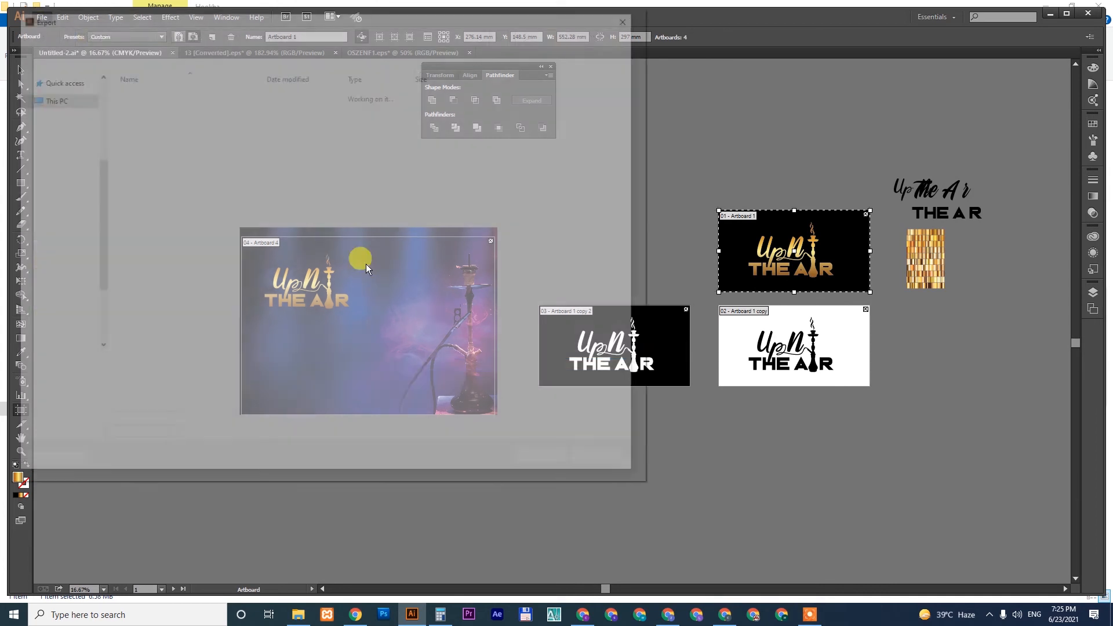
{"action": "left_click", "coordinate": [191, 380]}
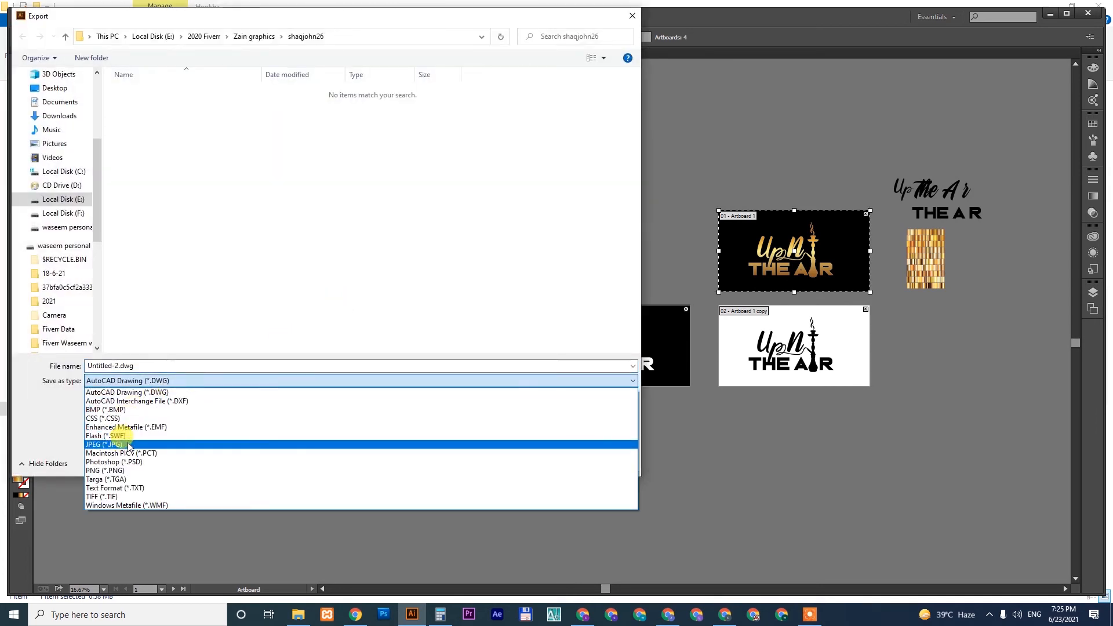
{"action": "left_click", "coordinate": [127, 444]}
{"action": "left_click", "coordinate": [104, 423]}
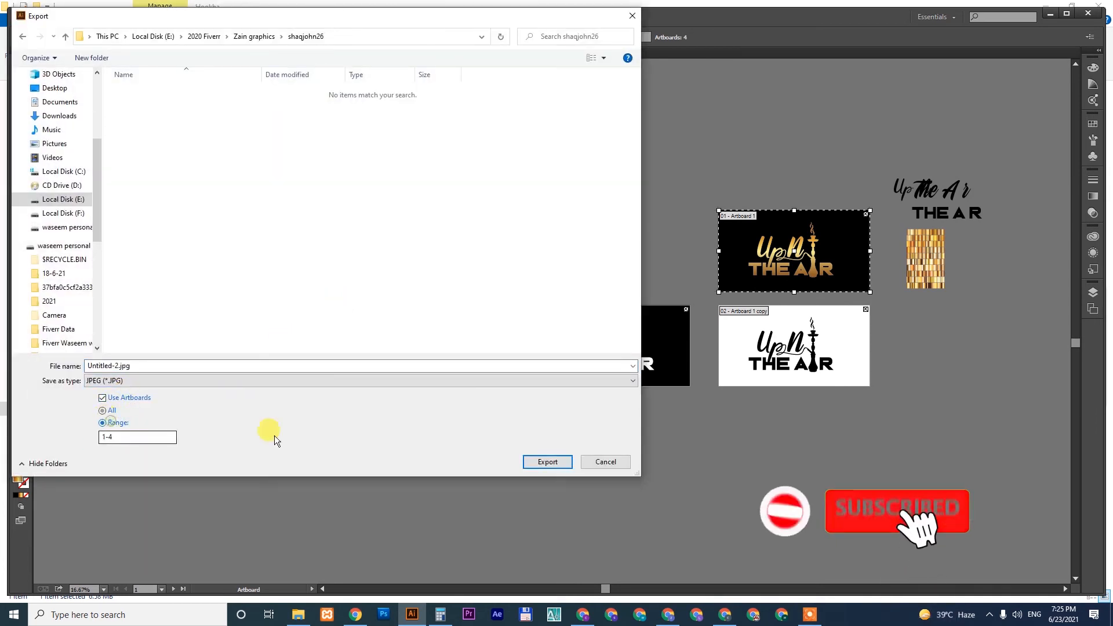
{"action": "left_click", "coordinate": [547, 461]}
Set the JPEG colour model to RGB and run the export.
{"action": "left_click", "coordinate": [516, 226]}
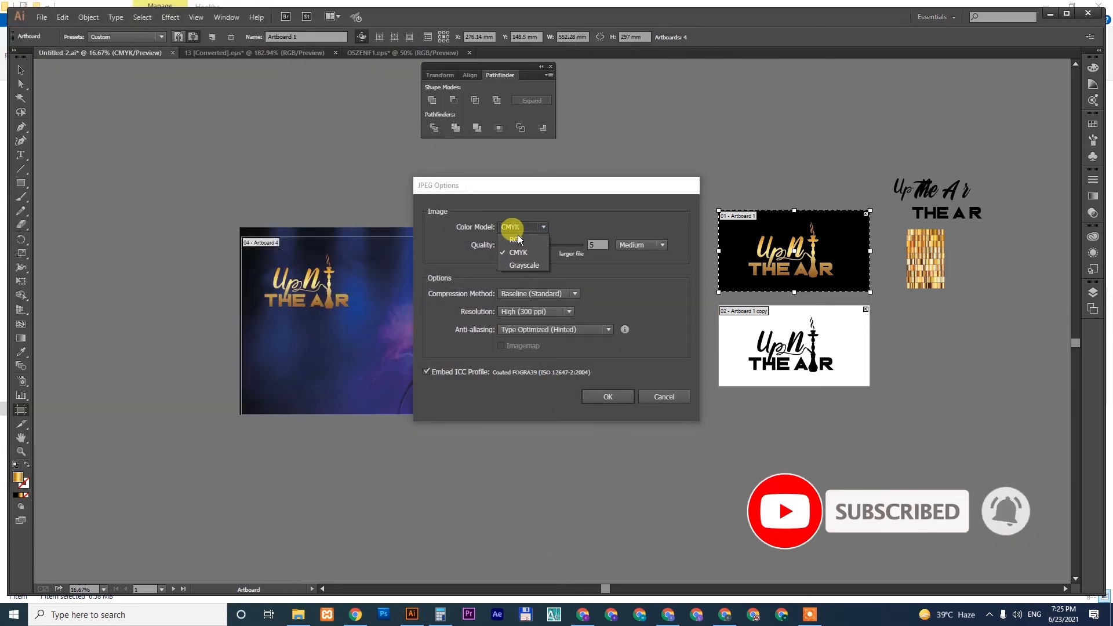
{"action": "left_click", "coordinate": [516, 235]}
{"action": "left_click", "coordinate": [606, 396]}
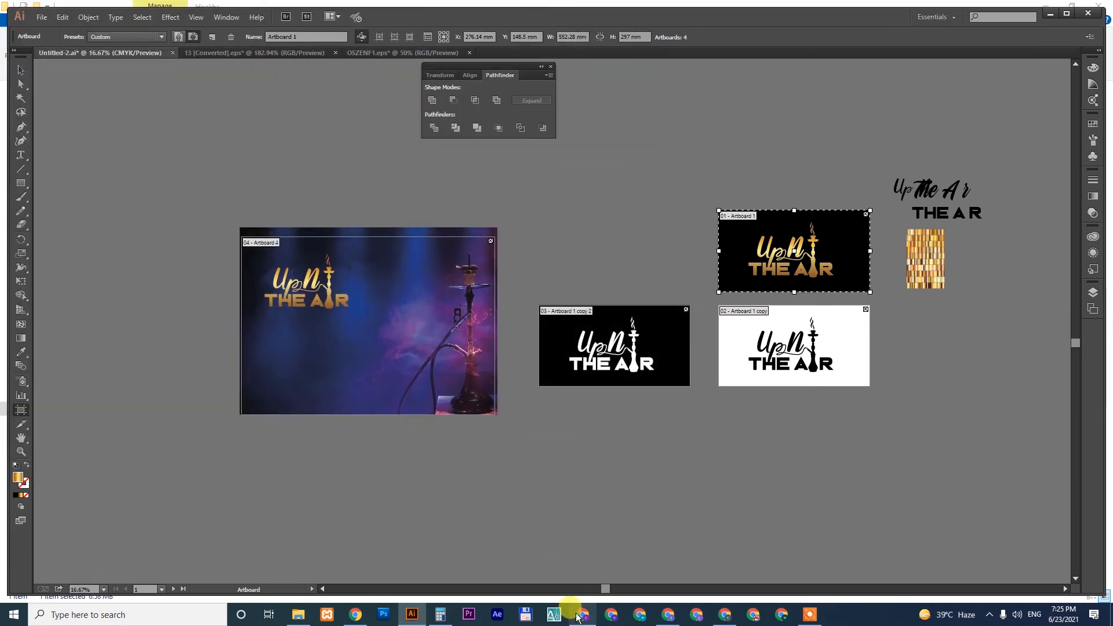
Switch to the Fiverr order page, review the order, start its delivery and insert the "Here is your delivery" quick response.
{"action": "left_click", "coordinate": [667, 618]}
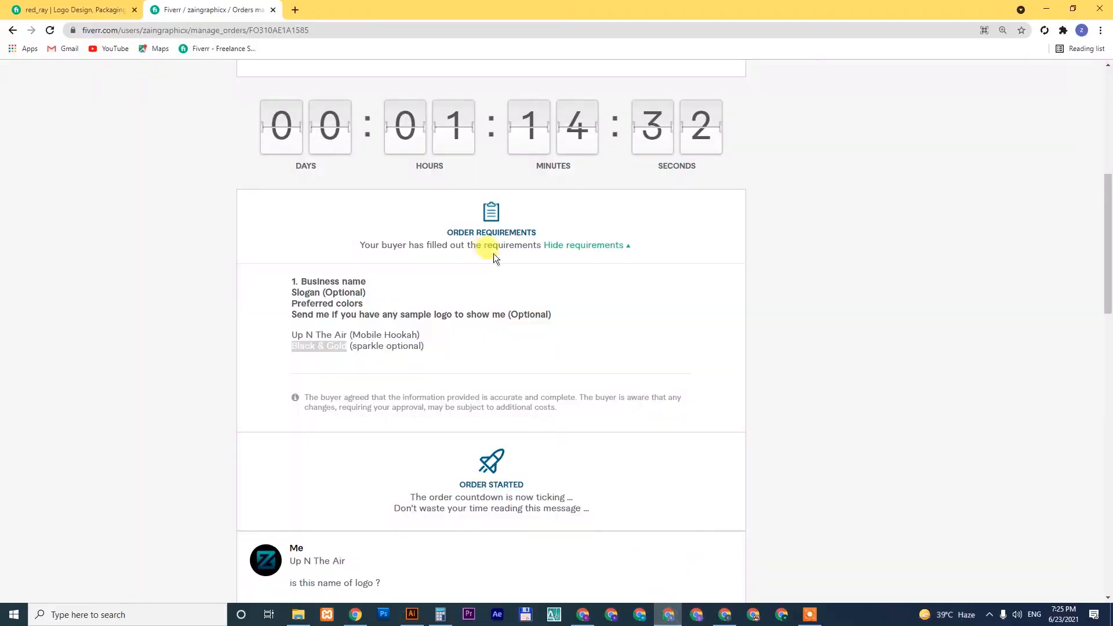
{"action": "scroll", "coordinate": [725, 214], "scroll_direction": "up", "scroll_amount": 7}
{"action": "scroll", "coordinate": [667, 307], "scroll_direction": "down", "scroll_amount": 3}
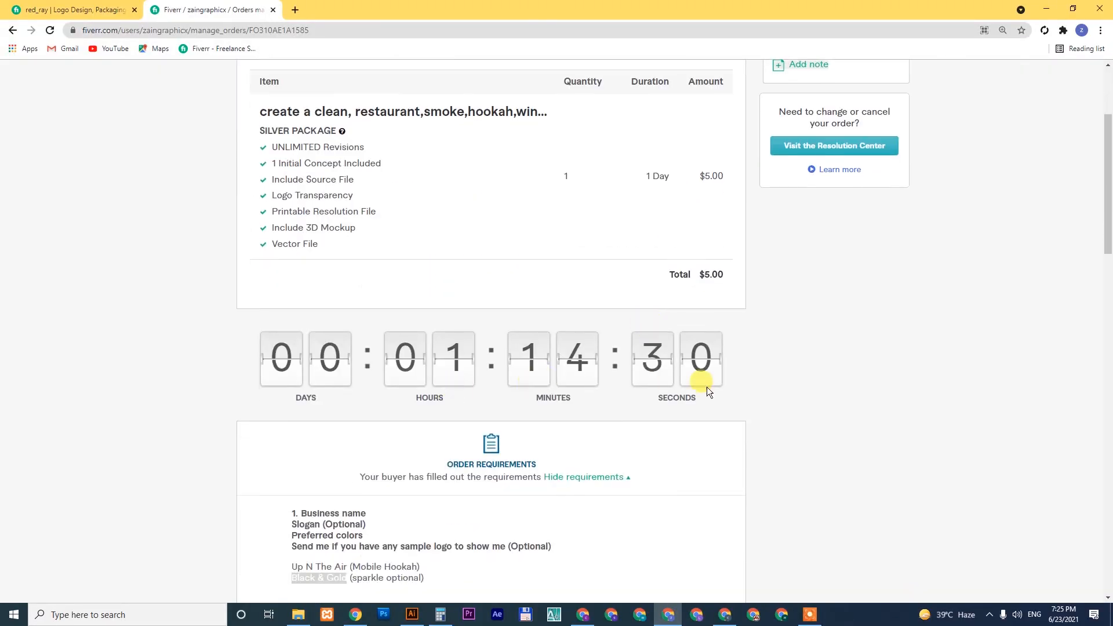
{"action": "scroll", "coordinate": [707, 387], "scroll_direction": "up", "scroll_amount": 3}
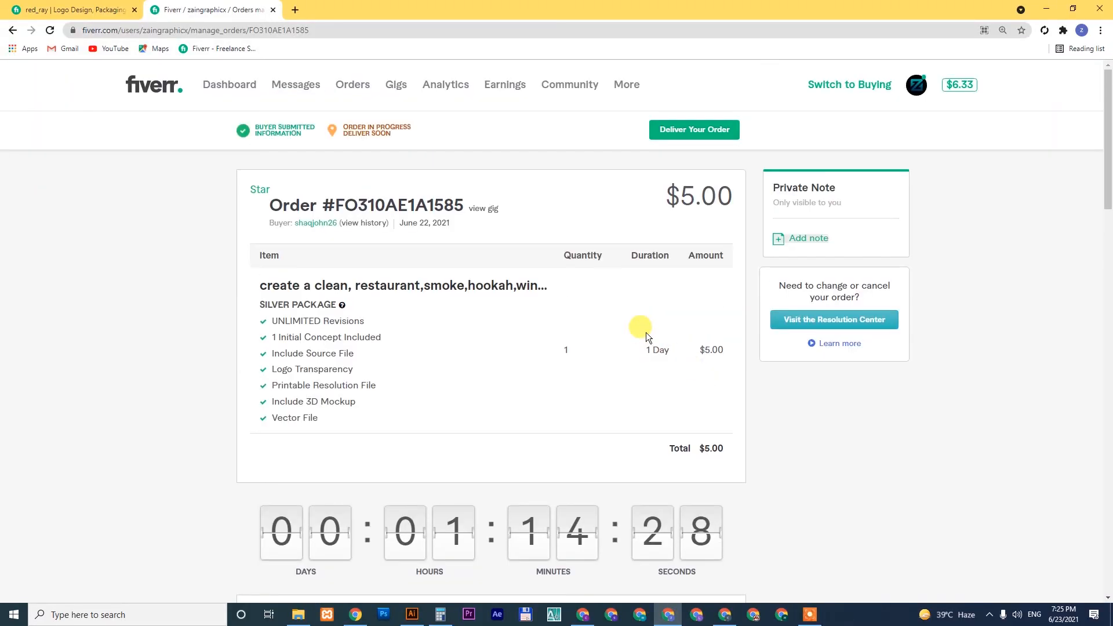
{"action": "scroll", "coordinate": [647, 335], "scroll_direction": "down", "scroll_amount": 6}
{"action": "scroll", "coordinate": [643, 335], "scroll_direction": "up", "scroll_amount": 6}
{"action": "left_click", "coordinate": [690, 130]}
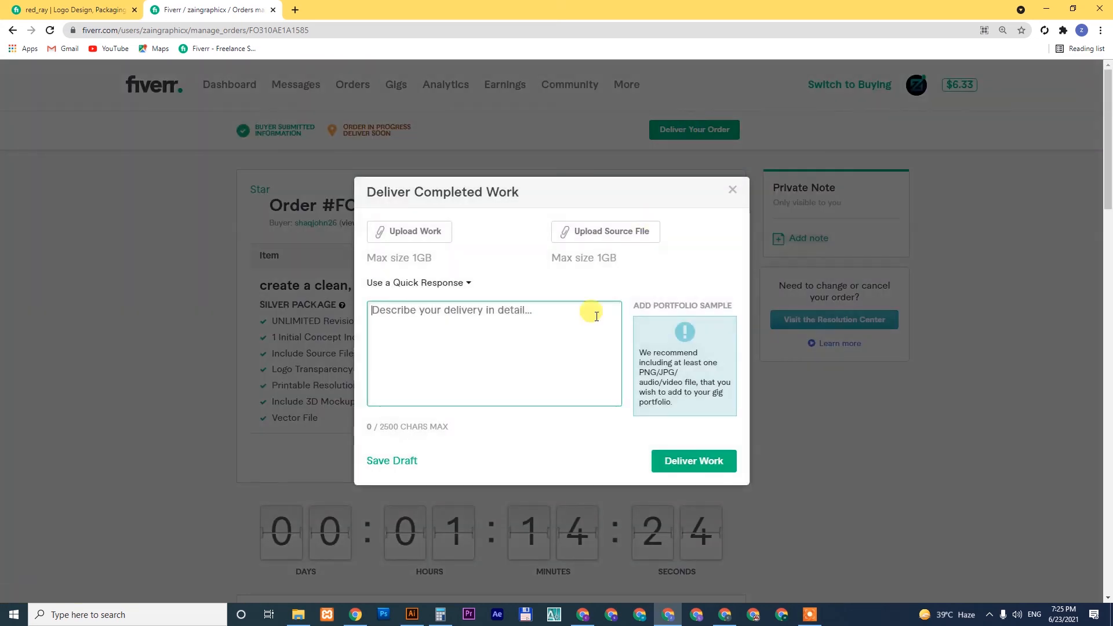
{"action": "left_click", "coordinate": [437, 283]}
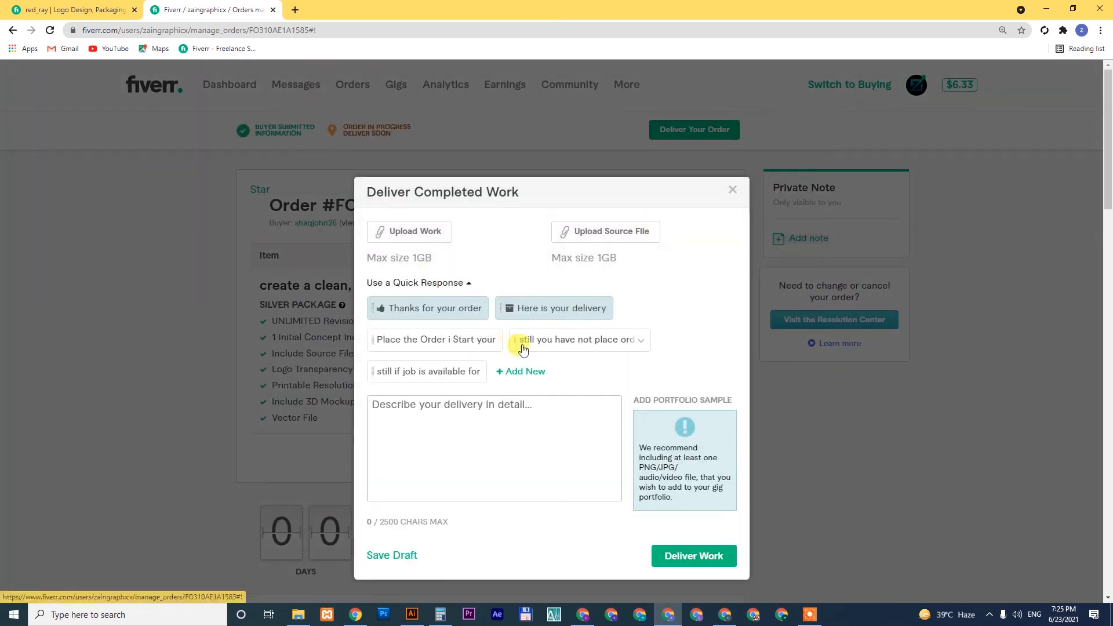
{"action": "left_click", "coordinate": [530, 307]}
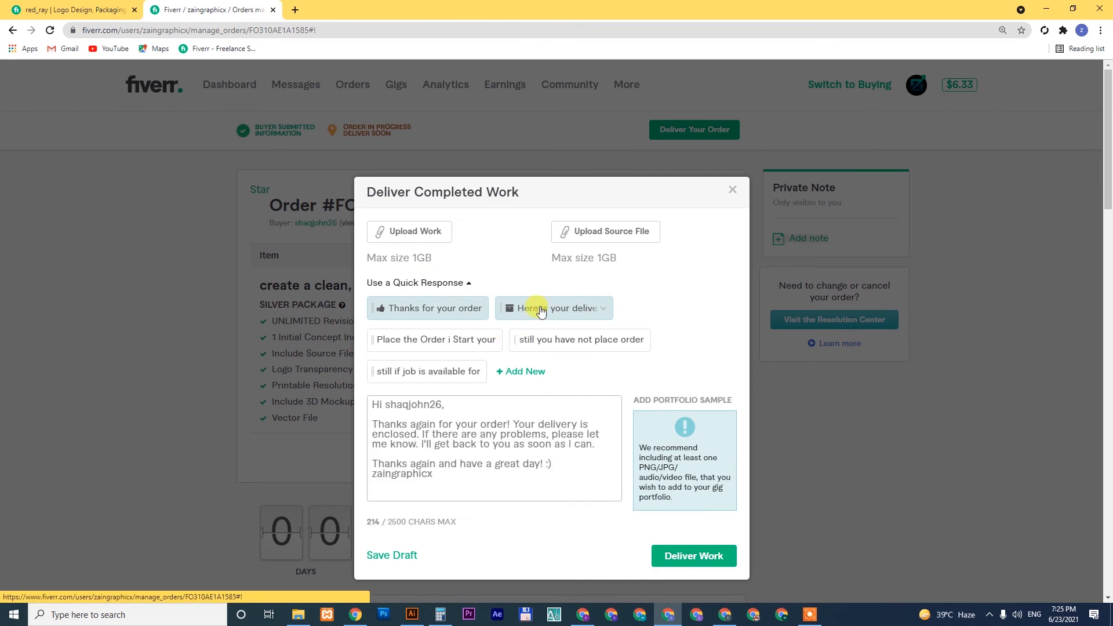
Upload Untitled-2-01.jpg to Untitled-2-04.jpg from the buyer's folder under 2020 Fiverr > Zain graphics as the delivered work.
{"action": "left_click", "coordinate": [416, 231]}
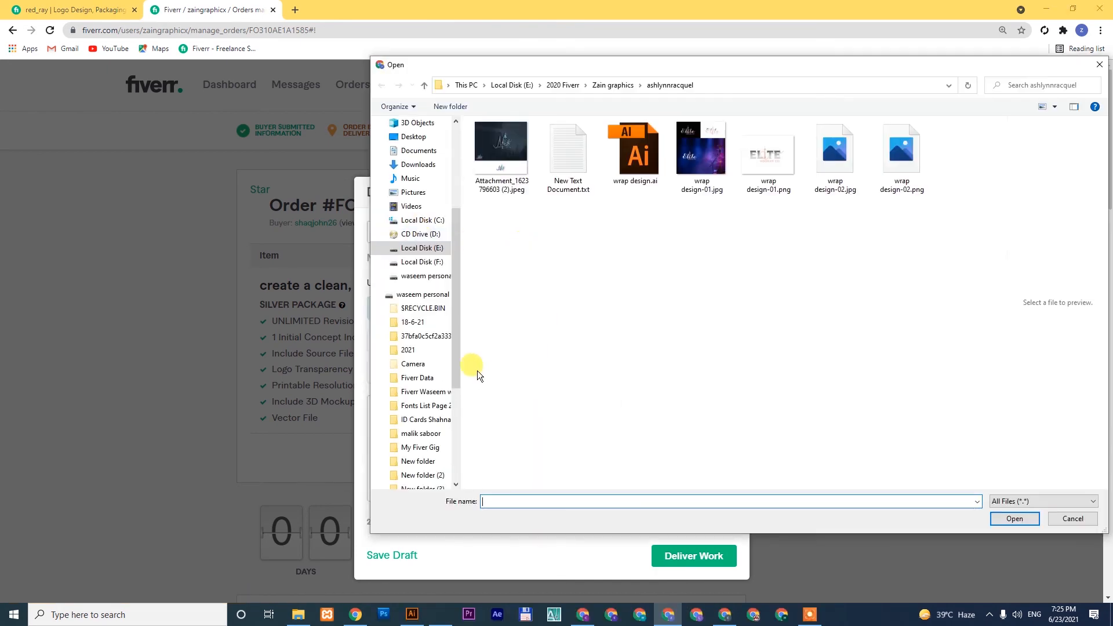
{"action": "left_click", "coordinate": [423, 248]}
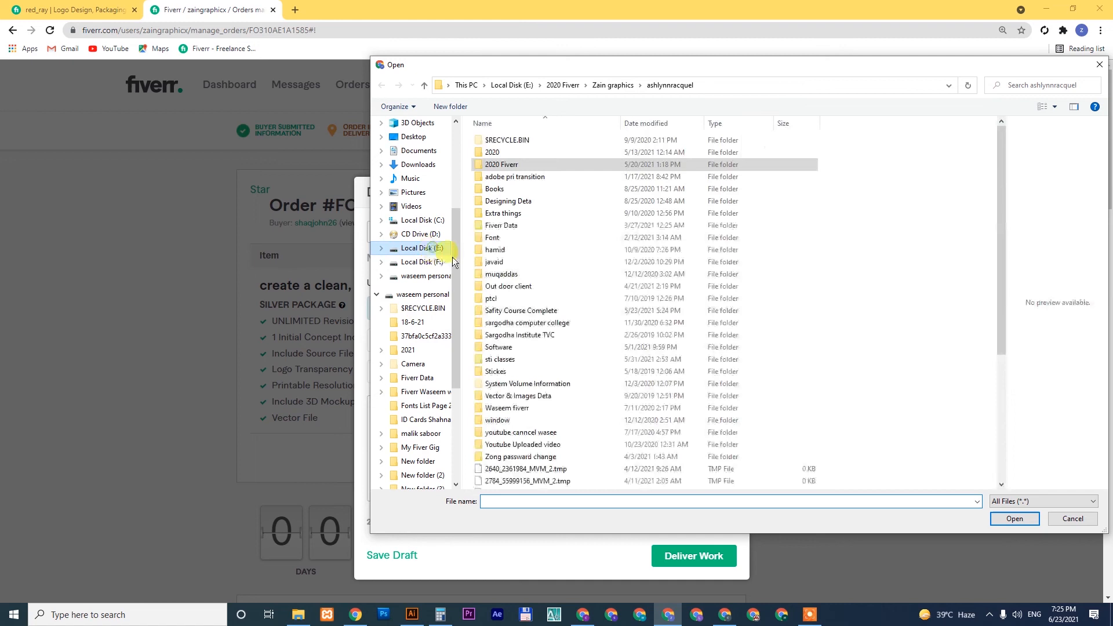
{"action": "double_click", "coordinate": [515, 165]}
{"action": "double_click", "coordinate": [516, 365]}
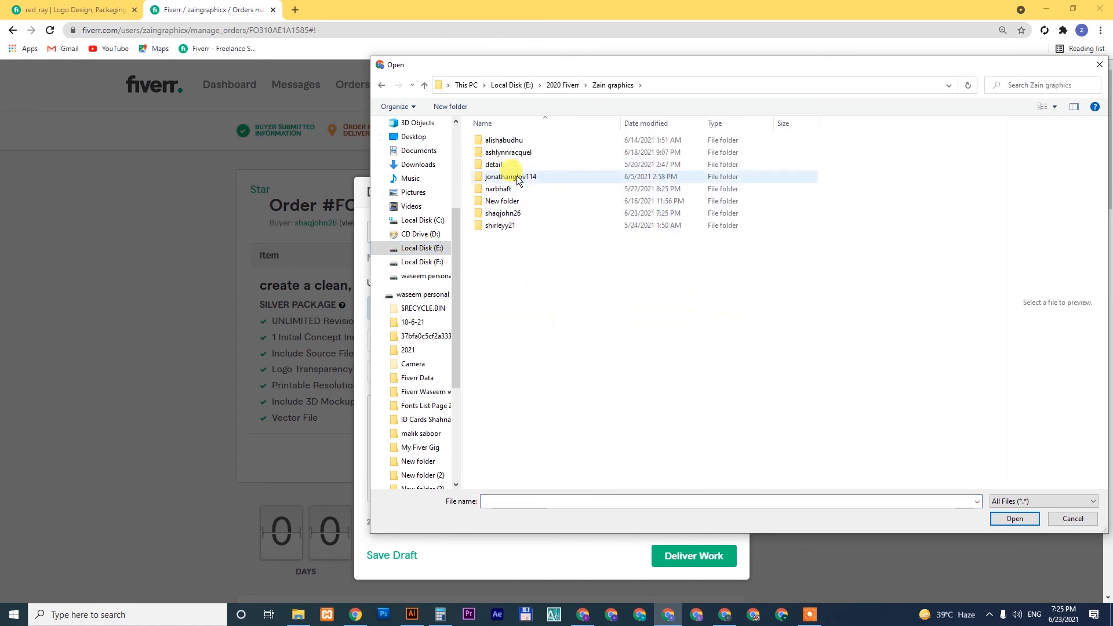
{"action": "double_click", "coordinate": [503, 213]}
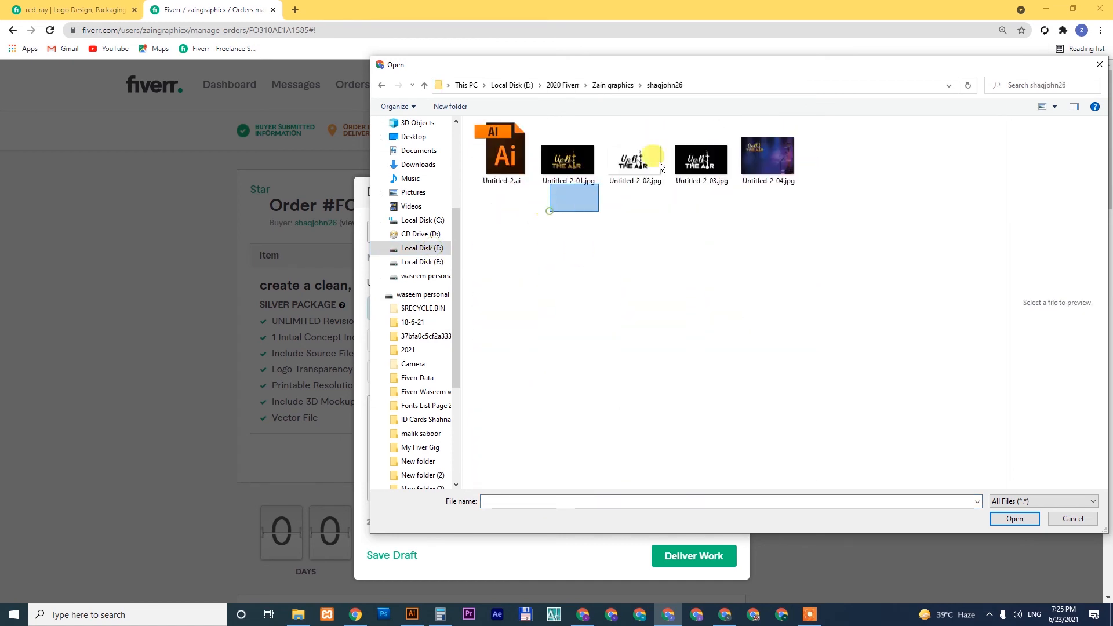
{"action": "left_click_drag", "start_coordinate": [658, 161], "coordinate": [849, 124]}
{"action": "left_click", "coordinate": [1014, 518]}
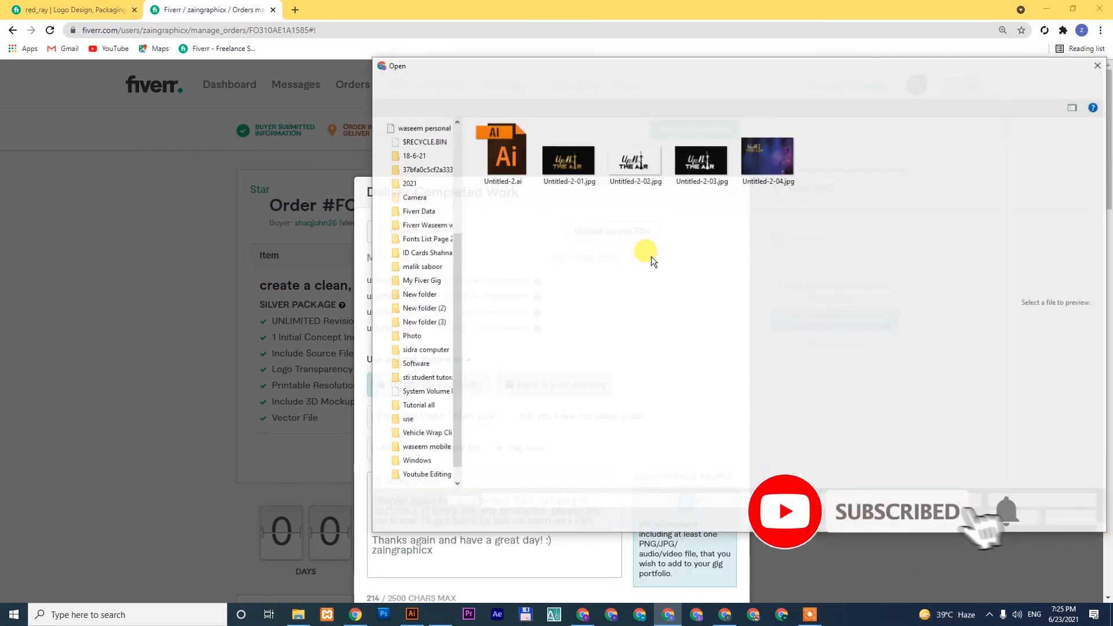
Attach the same four exported logo JPGs as the source files of the delivery.
{"action": "left_click_drag", "start_coordinate": [572, 206], "coordinate": [843, 122]}
{"action": "left_click", "coordinate": [1024, 525]}
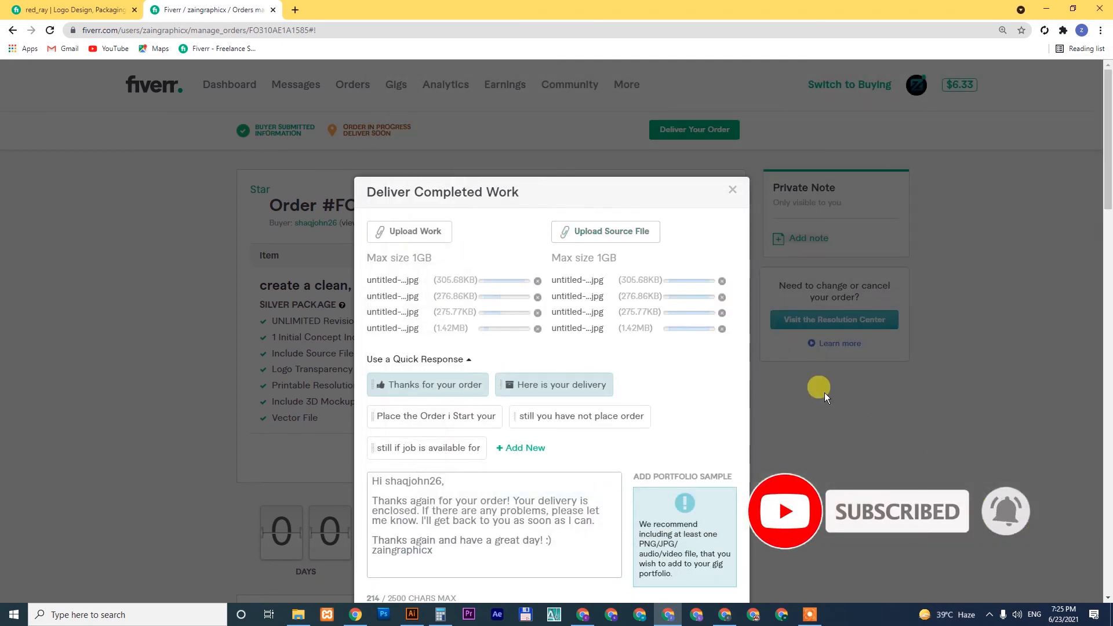
{"action": "scroll", "coordinate": [847, 422], "scroll_direction": "down", "scroll_amount": 2}
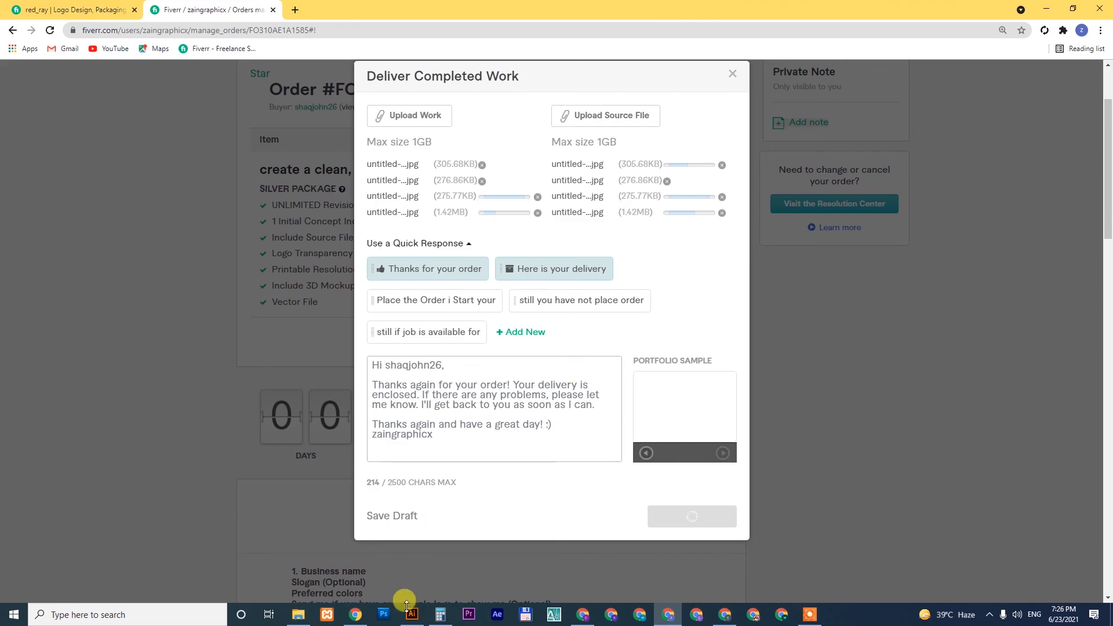
Switch to Illustrator, save the Untitled-2.ai document and return to the Fiverr delivery form.
{"action": "left_click", "coordinate": [410, 613]}
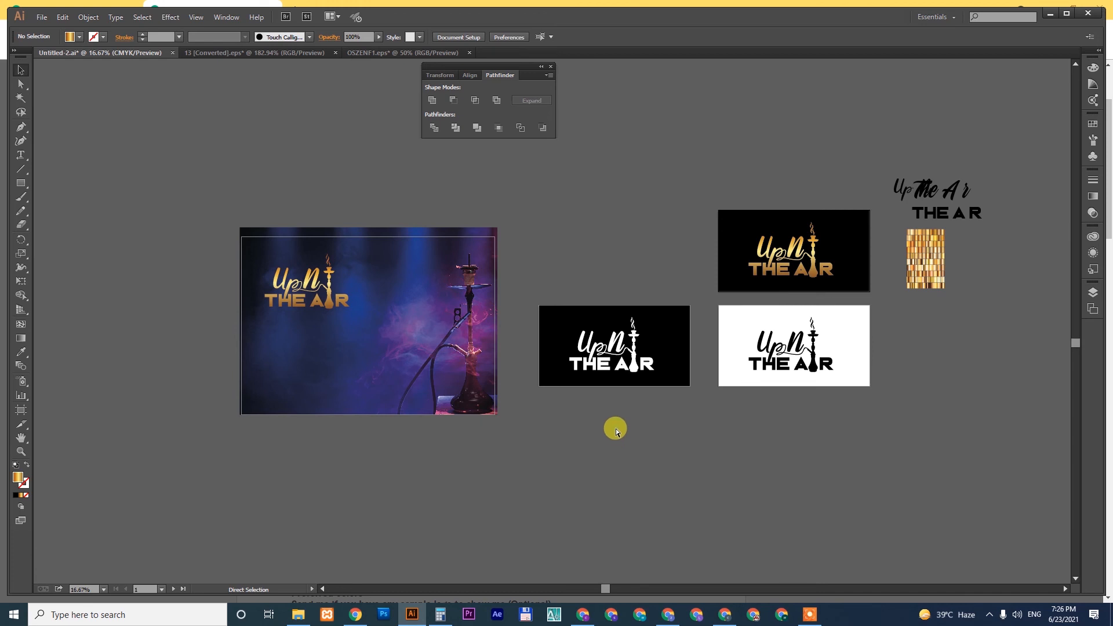
{"action": "key", "text": "ctrl+s"}
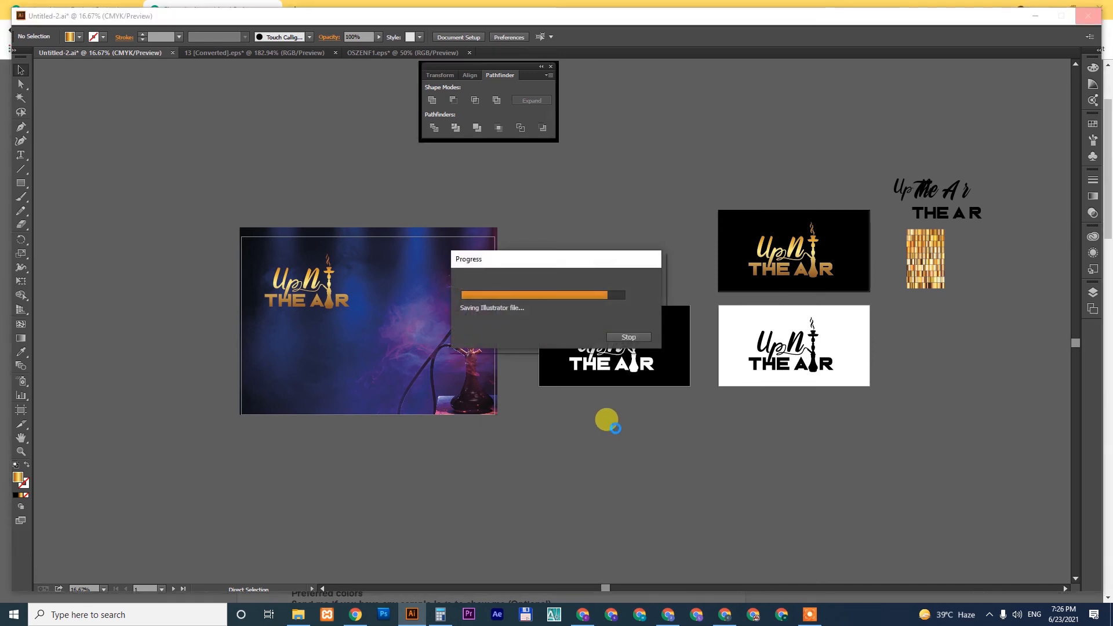
{"action": "left_click", "coordinate": [668, 616]}
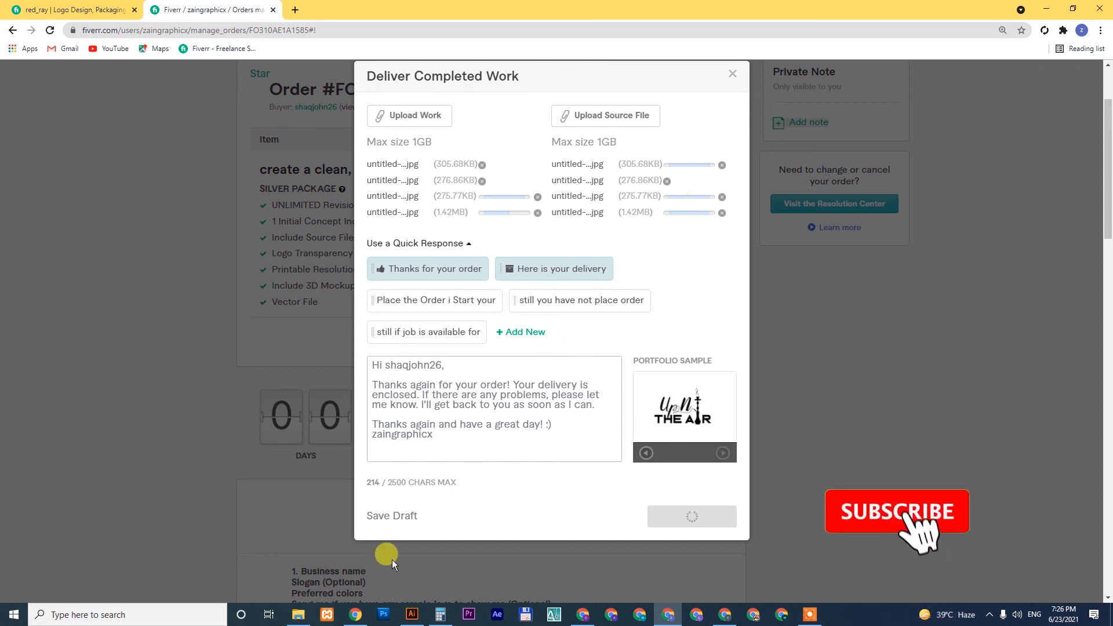
Switch to Illustrator and examine the gold logo on the hookah photo and the other logo versions up close.
{"action": "left_click", "coordinate": [411, 614]}
{"action": "left_click", "coordinate": [616, 416]}
{"action": "key", "text": "z"}
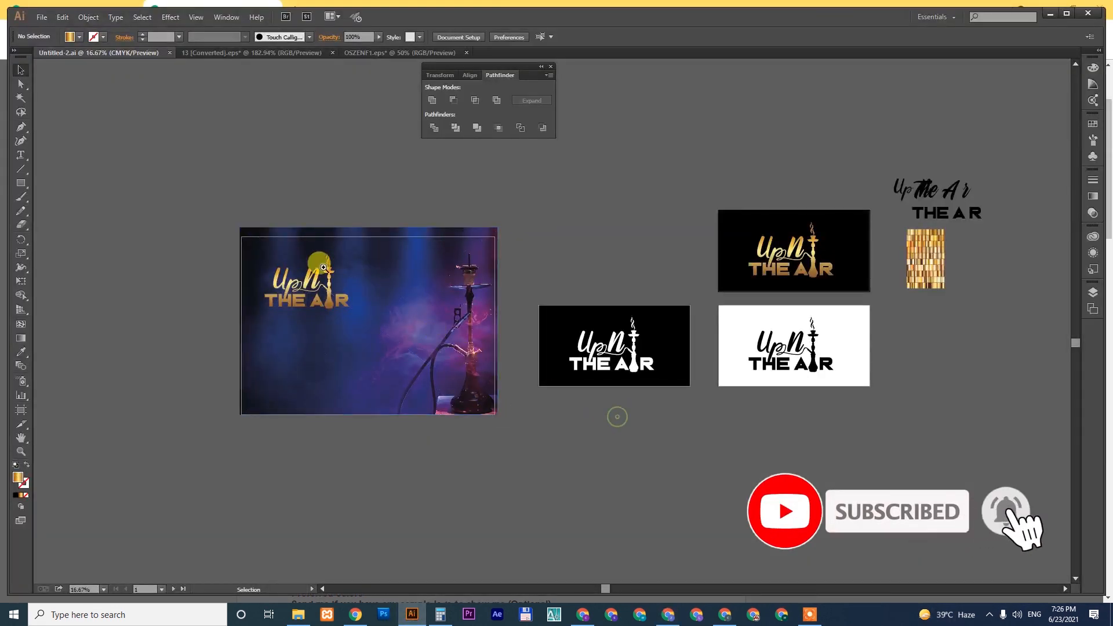
{"action": "left_click_drag", "start_coordinate": [219, 231], "coordinate": [554, 429]}
{"action": "key", "text": "space"}
{"action": "left_click_drag", "start_coordinate": [672, 404], "coordinate": [665, 432]}
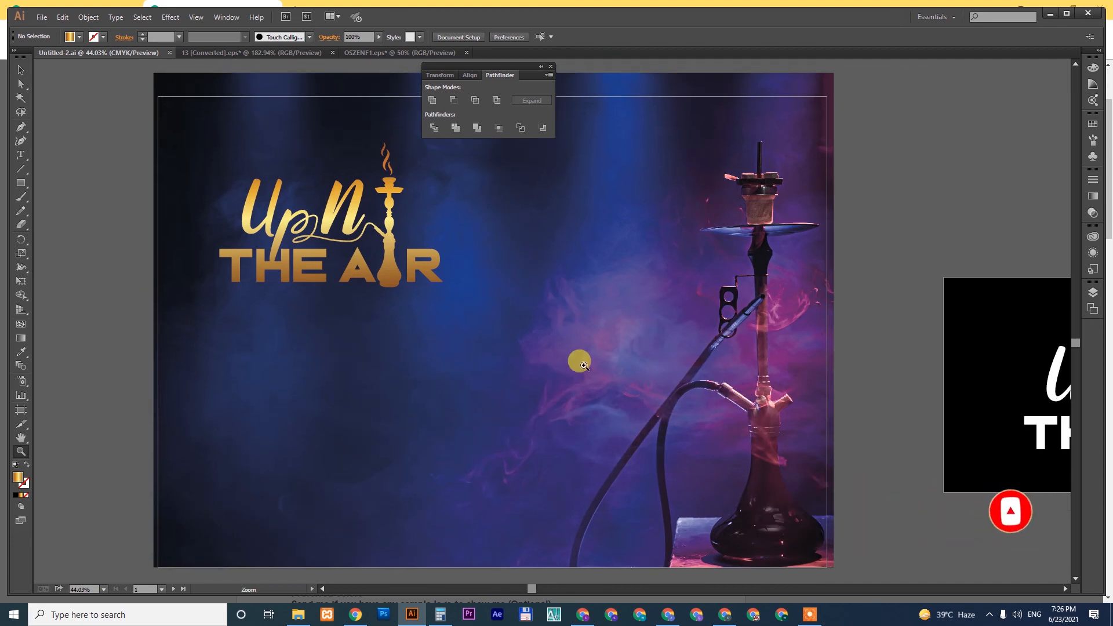
{"action": "key", "text": "space"}
{"action": "left_click_drag", "start_coordinate": [802, 399], "coordinate": [460, 410]}
{"action": "left_click_drag", "start_coordinate": [991, 406], "coordinate": [553, 414]}
{"action": "left_click_drag", "start_coordinate": [641, 264], "coordinate": [643, 310]}
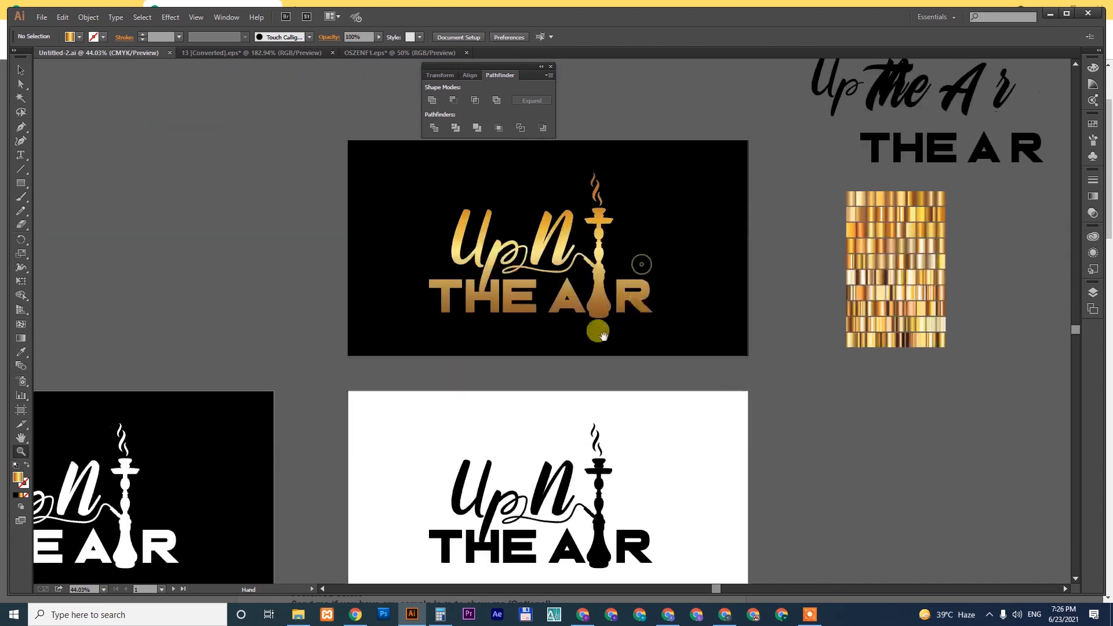
{"action": "left_click_drag", "start_coordinate": [373, 395], "coordinate": [718, 335]}
{"action": "left_click_drag", "start_coordinate": [447, 377], "coordinate": [884, 287]}
{"action": "left_click_drag", "start_coordinate": [592, 301], "coordinate": [645, 273]}
{"action": "key", "text": "v"}
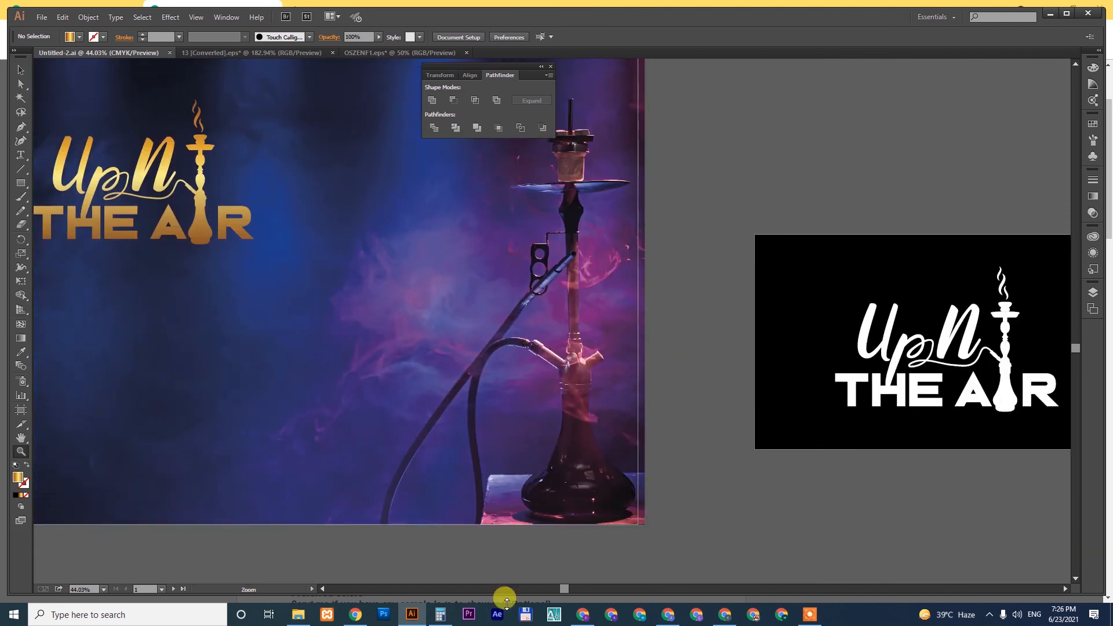
Return to the Fiverr delivery form and submit the completed work to the buyer.
{"action": "left_click", "coordinate": [667, 618]}
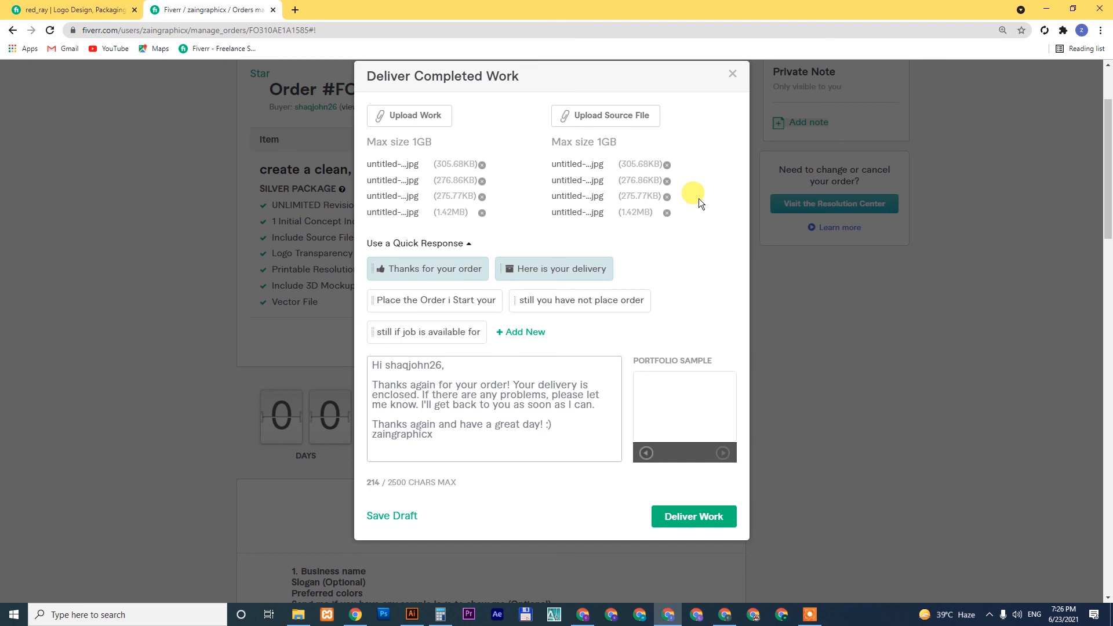
{"action": "left_click", "coordinate": [550, 425]}
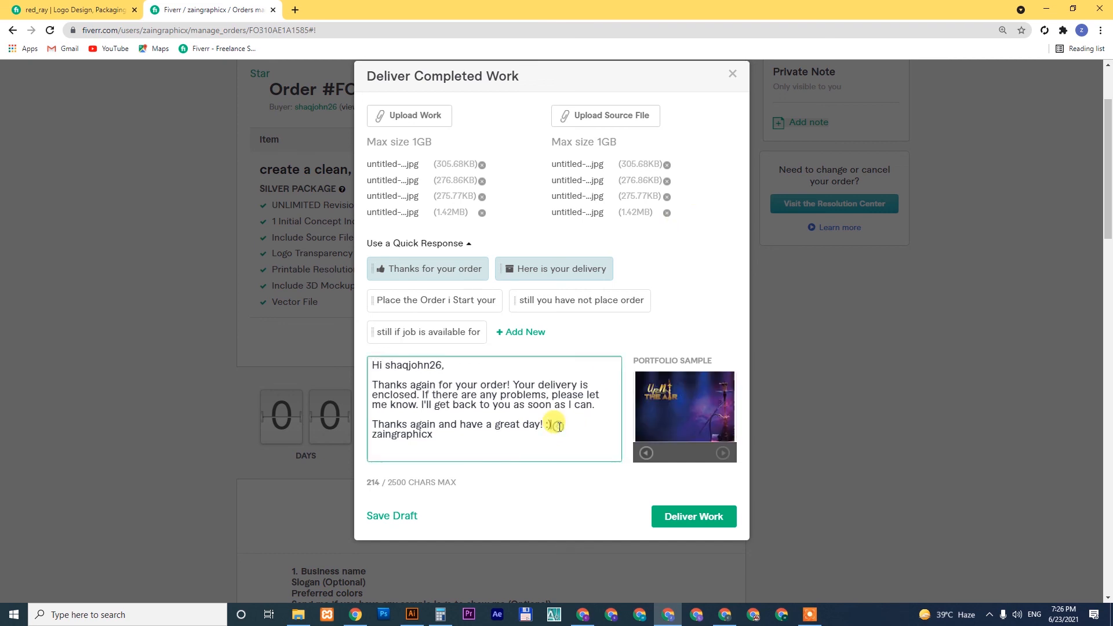
{"action": "left_click", "coordinate": [698, 515]}
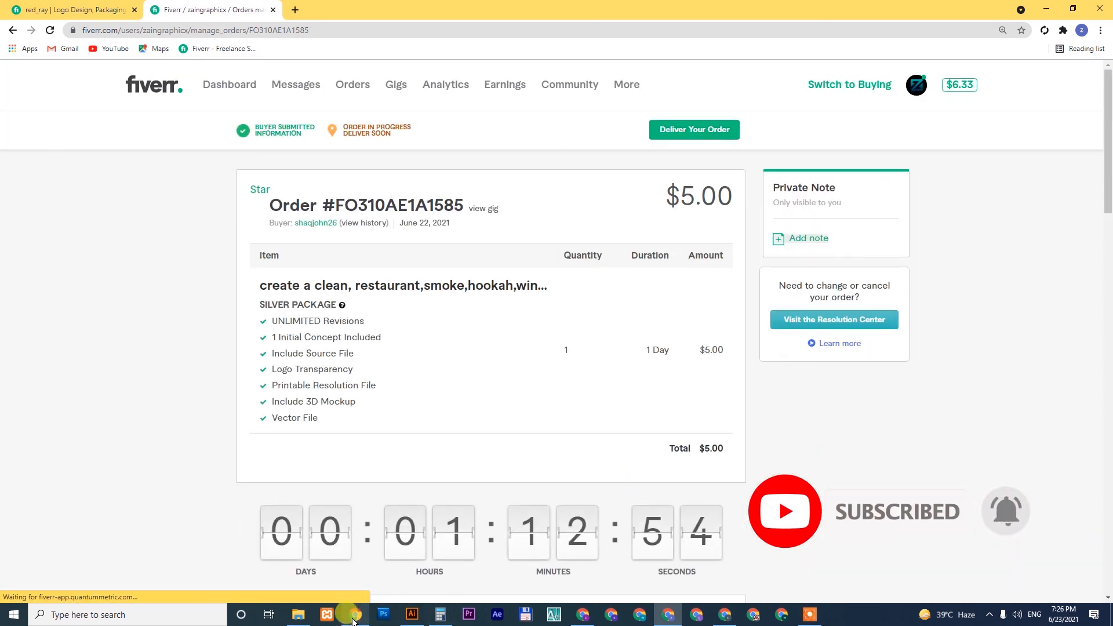
Switch to the other Chrome window and show the Sargodha Training Institute YouTube channel.
{"action": "left_click", "coordinate": [355, 615]}
{"action": "left_click", "coordinate": [653, 9]}
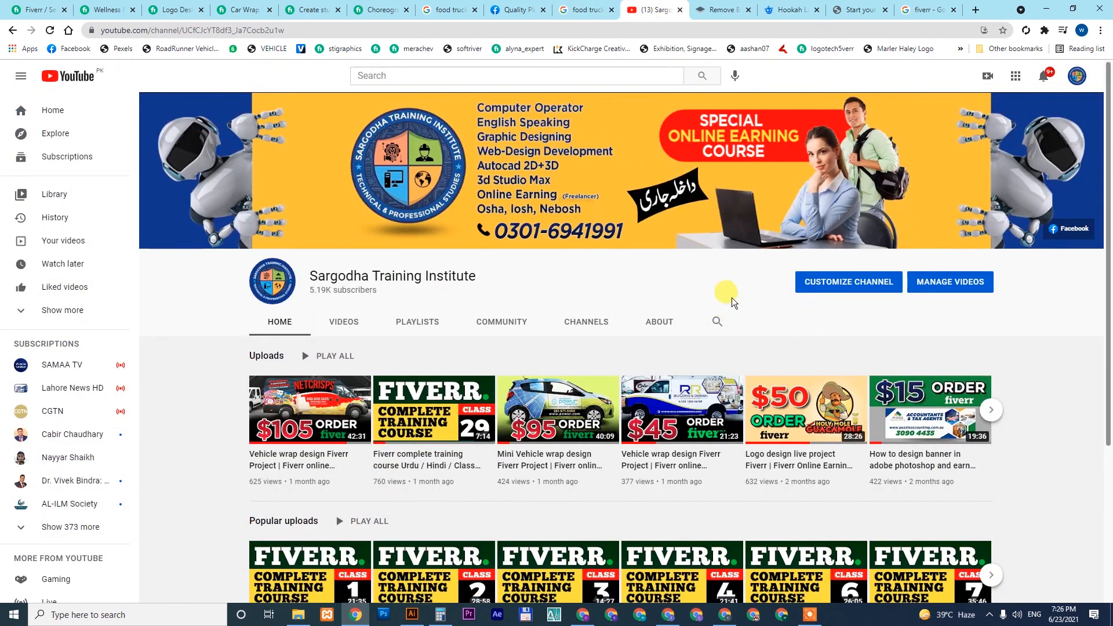